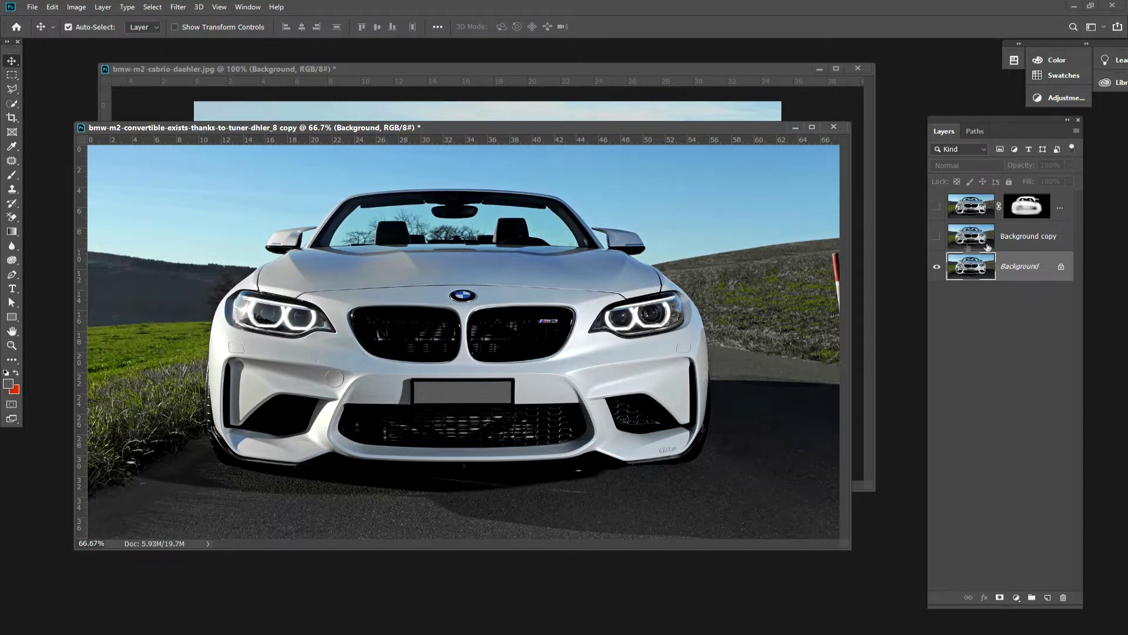
Preview the frontal BMW's blurred background copy and masked car layers, then hide them again
left_click(937, 236)
left_click(936, 206)
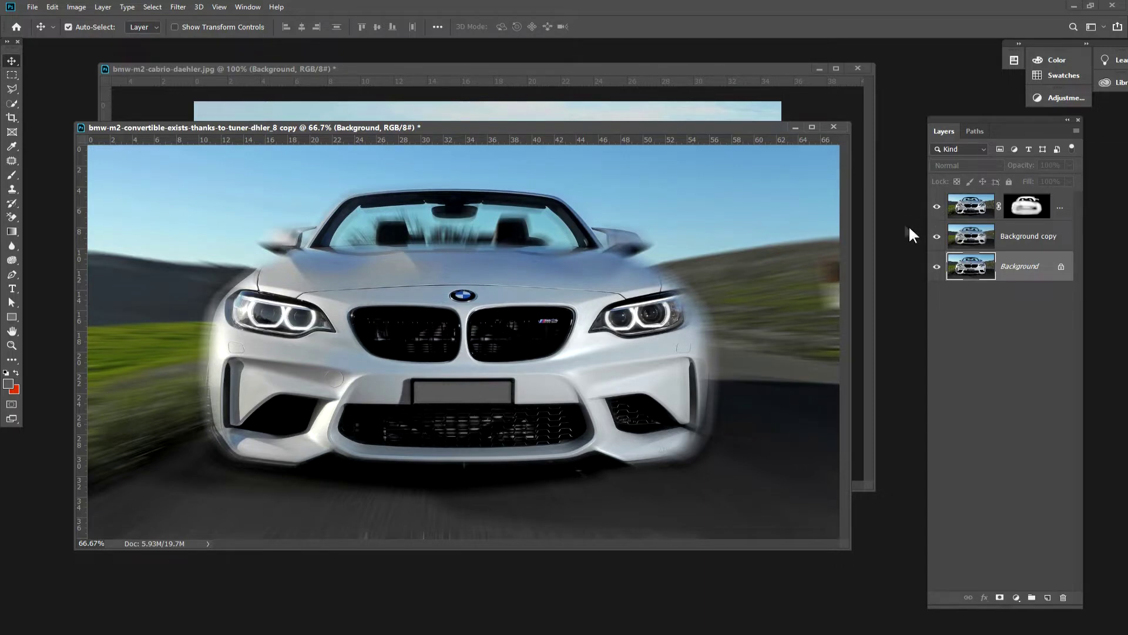
left_click(937, 237)
left_click(936, 206)
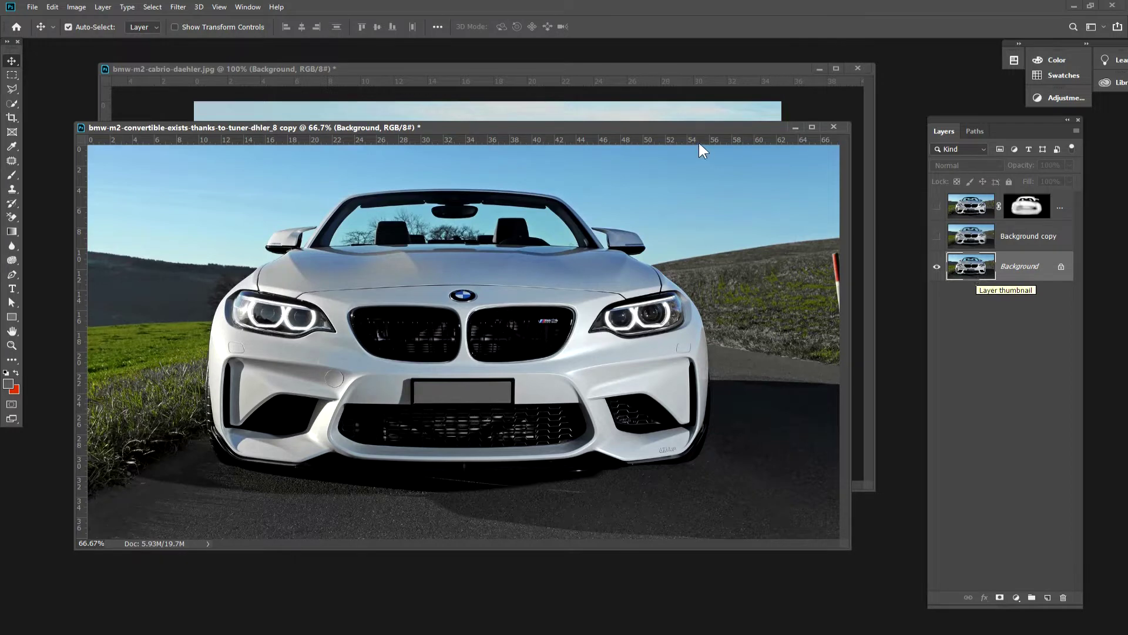
Show the cabrio's Background copy, masked car, Layer 2 and Layer 2 copy
left_click(486, 67)
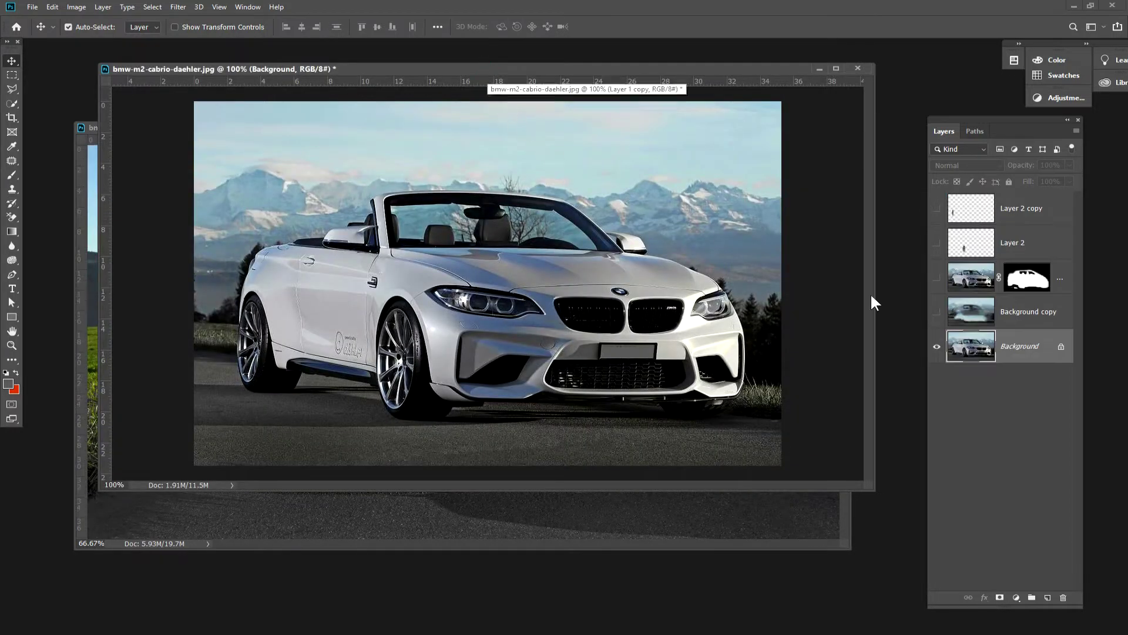
left_click(936, 311)
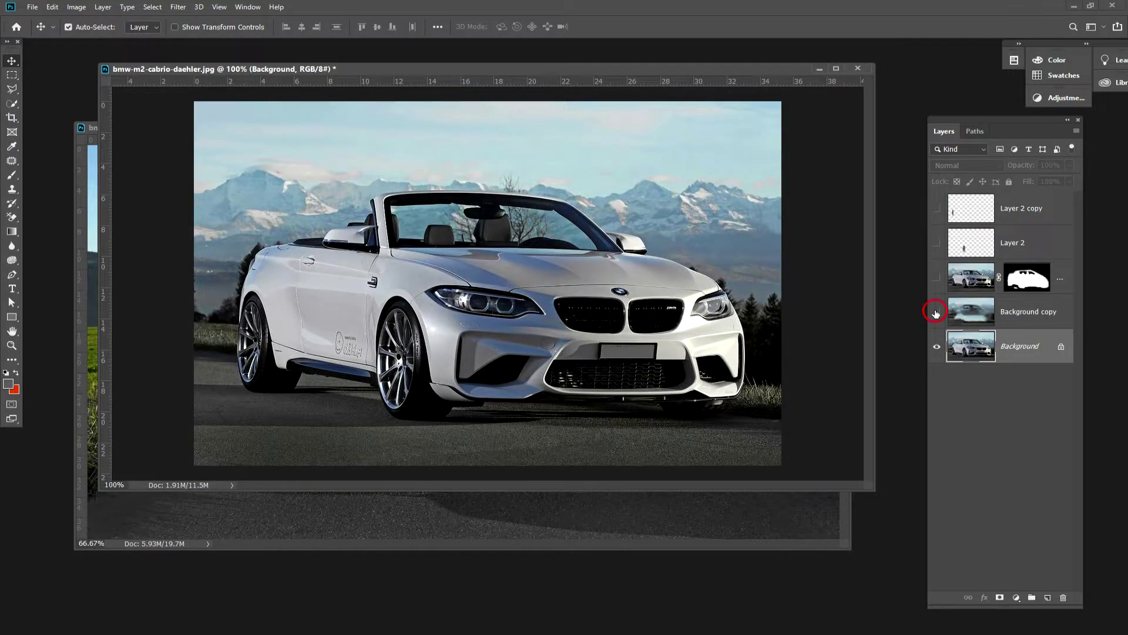
left_click(936, 277)
left_click(937, 242)
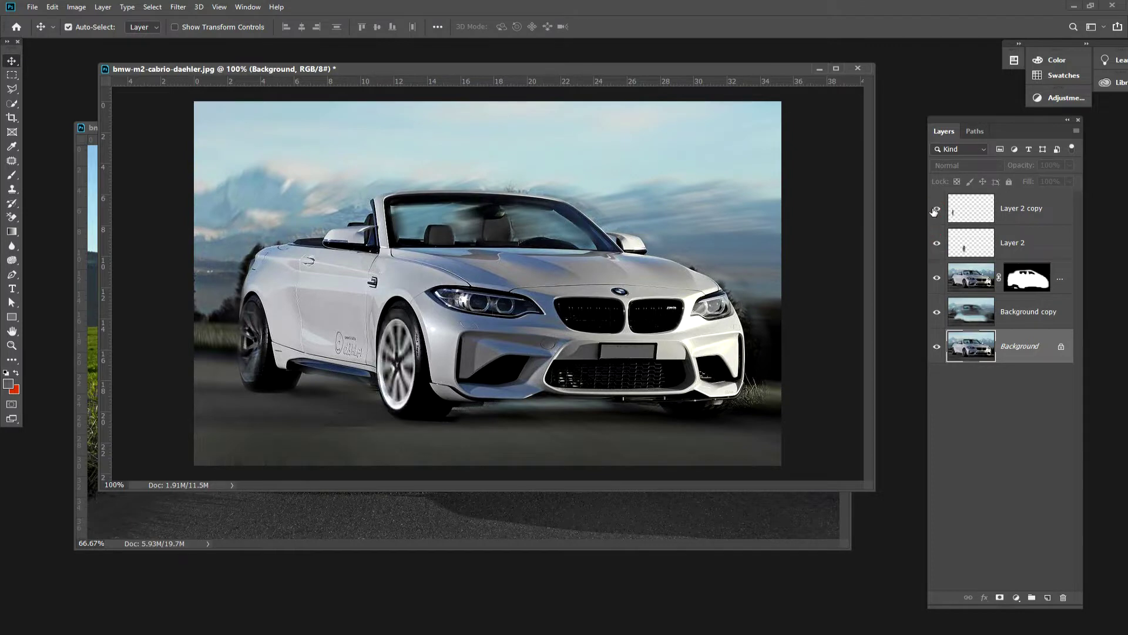
left_click(937, 209)
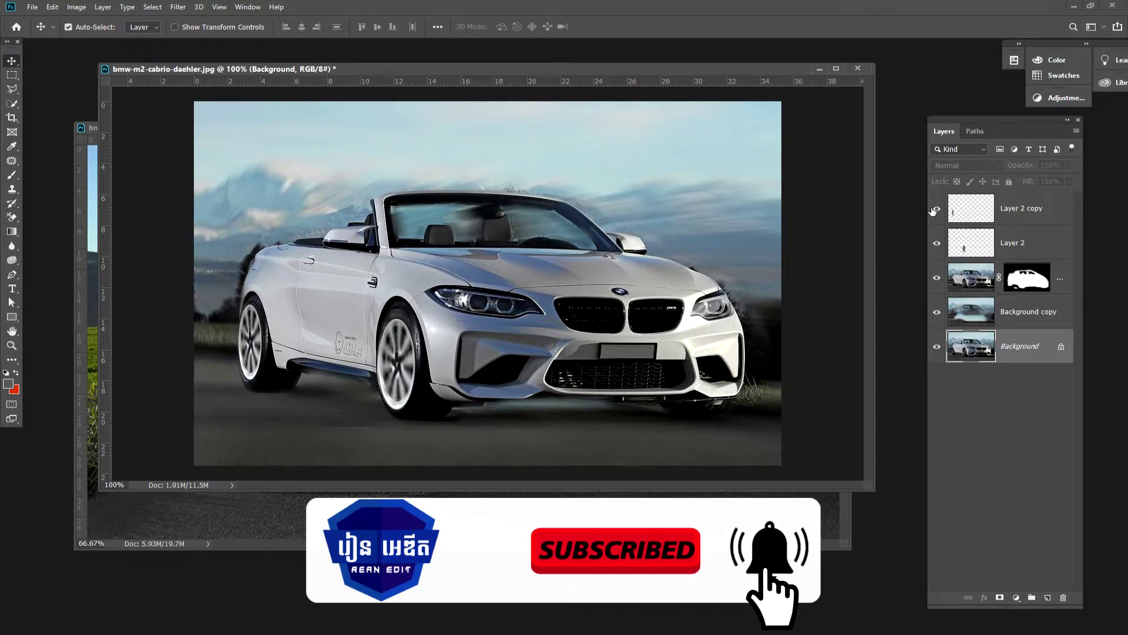
left_click(431, 506)
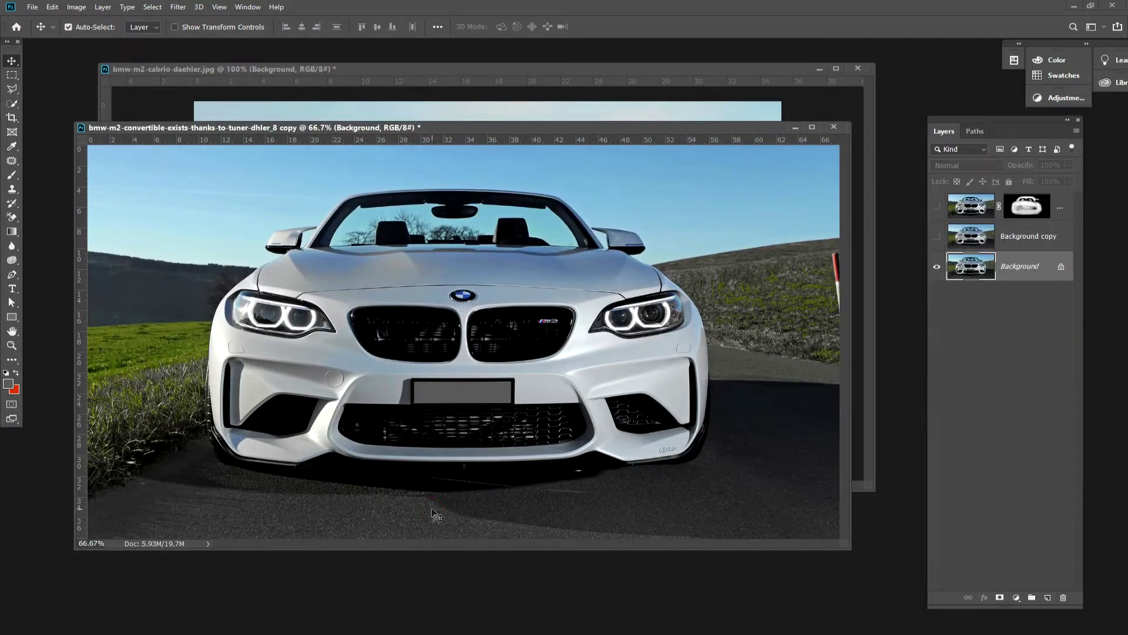
Show the frontal BMW's zoom-blurred background copy and masked car layers
left_click(935, 236)
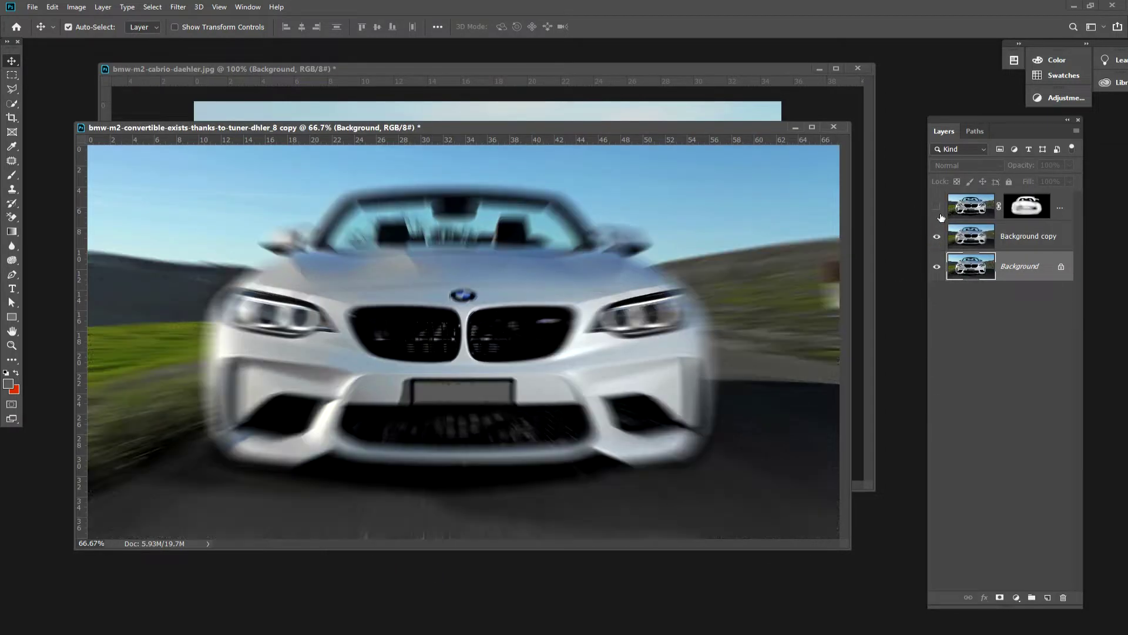
left_click(937, 206)
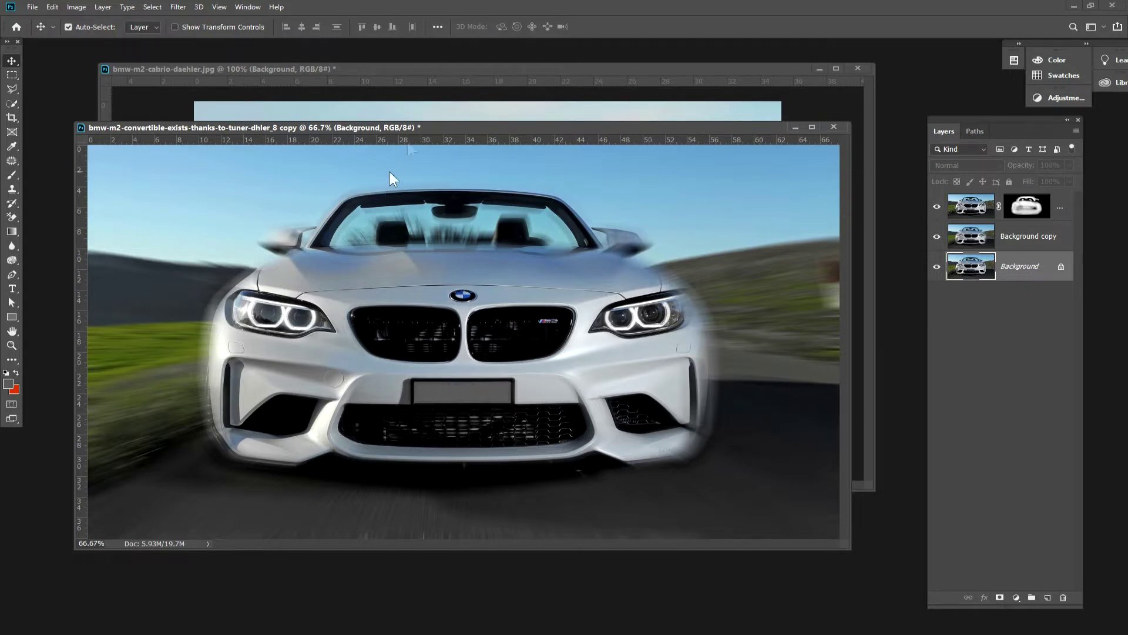
left_click(438, 74)
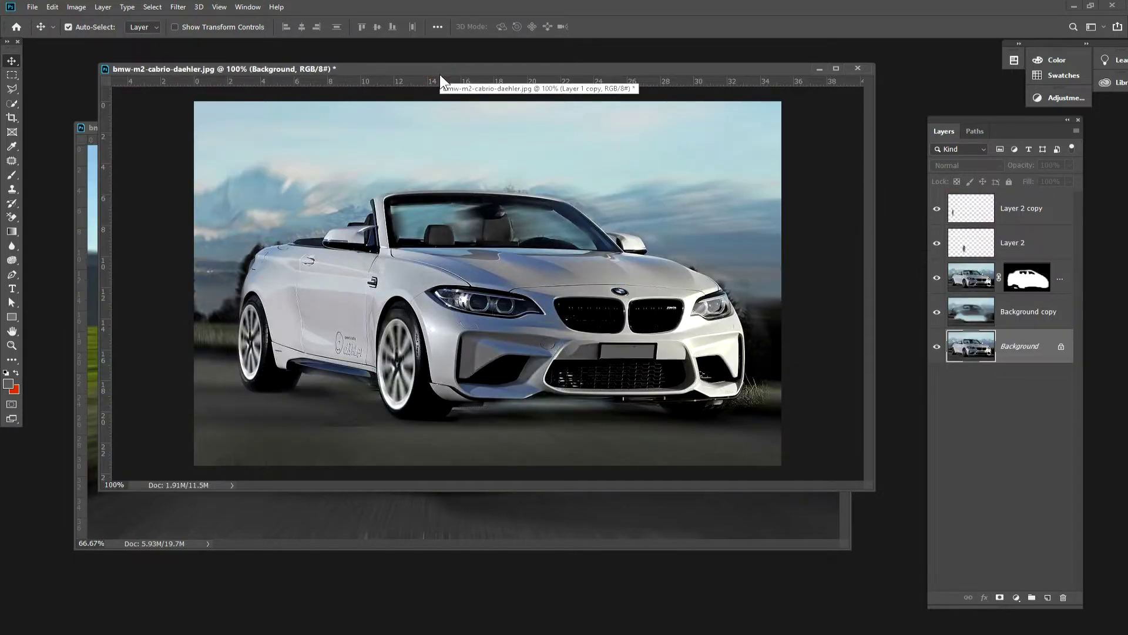
left_click(473, 503)
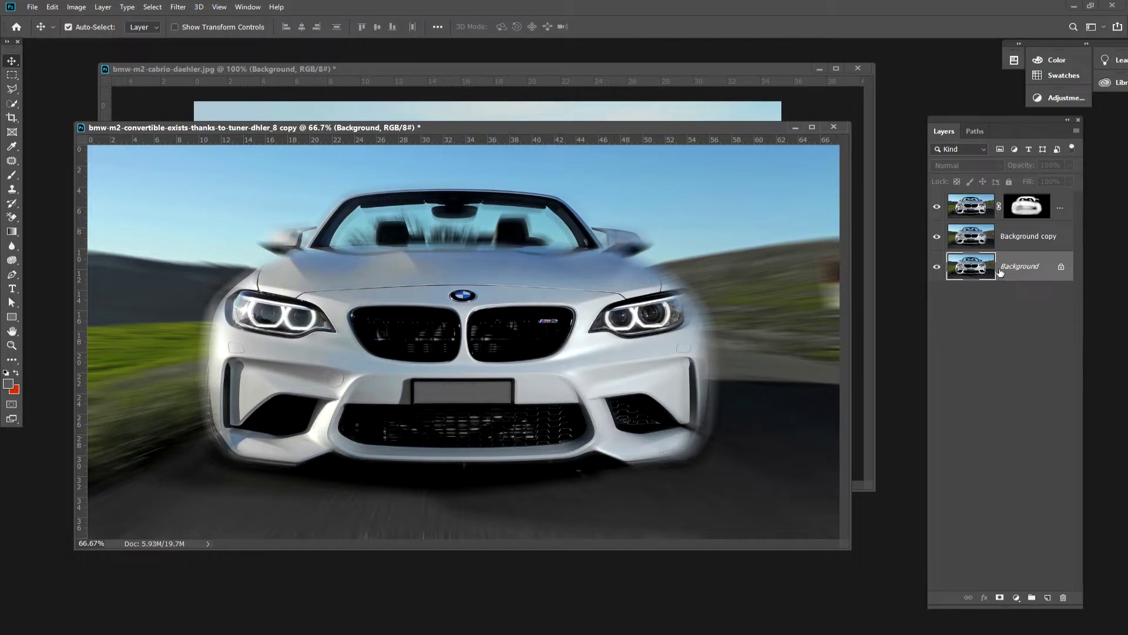
Compare the composite with both layers off, then select Layer 1 together with Background copy
left_click(936, 237)
left_click(937, 207)
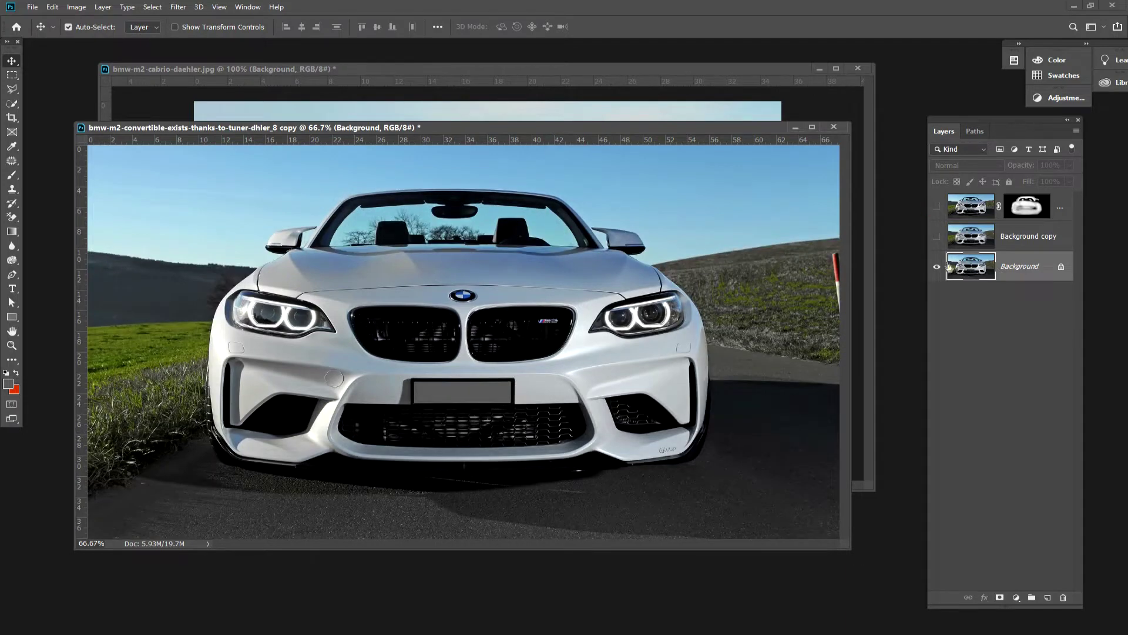
left_click(968, 203)
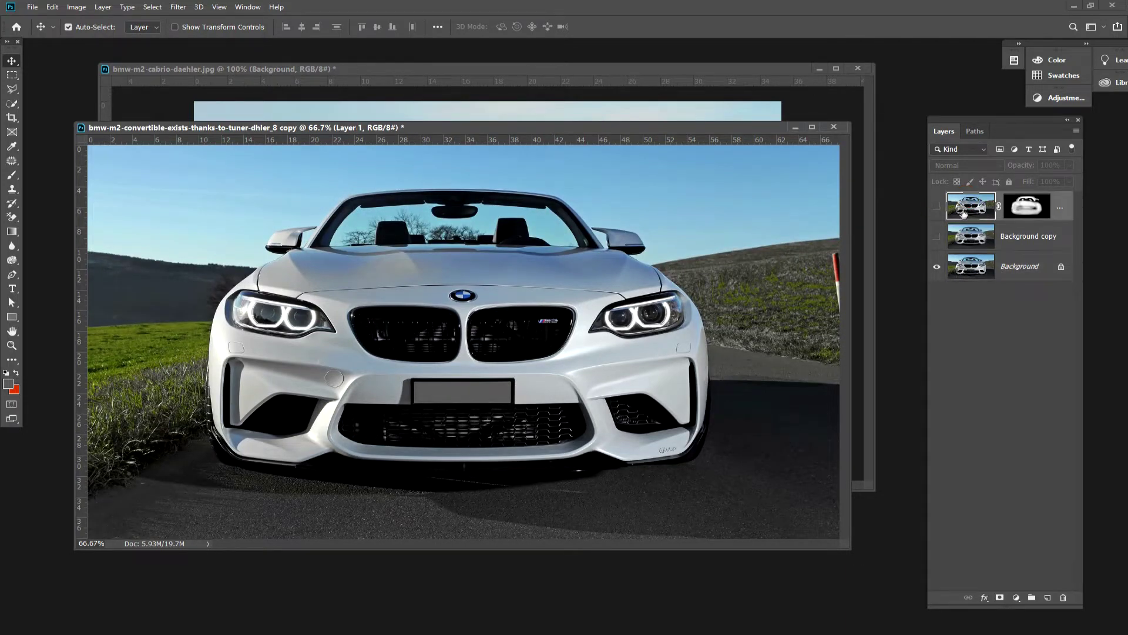
left_click(936, 207)
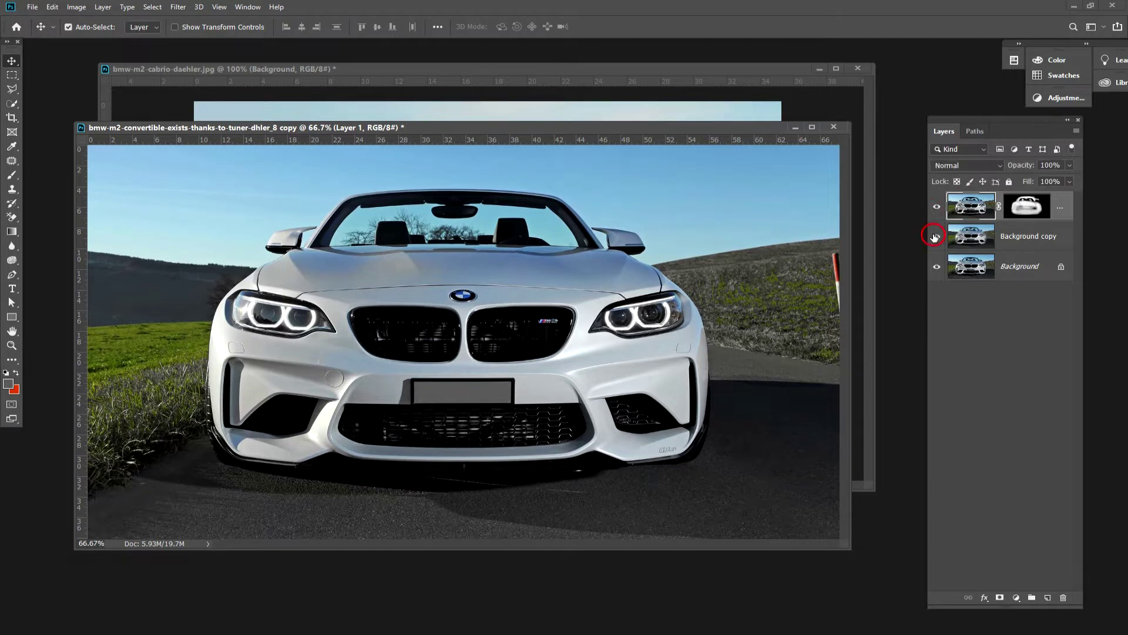
left_click(937, 237)
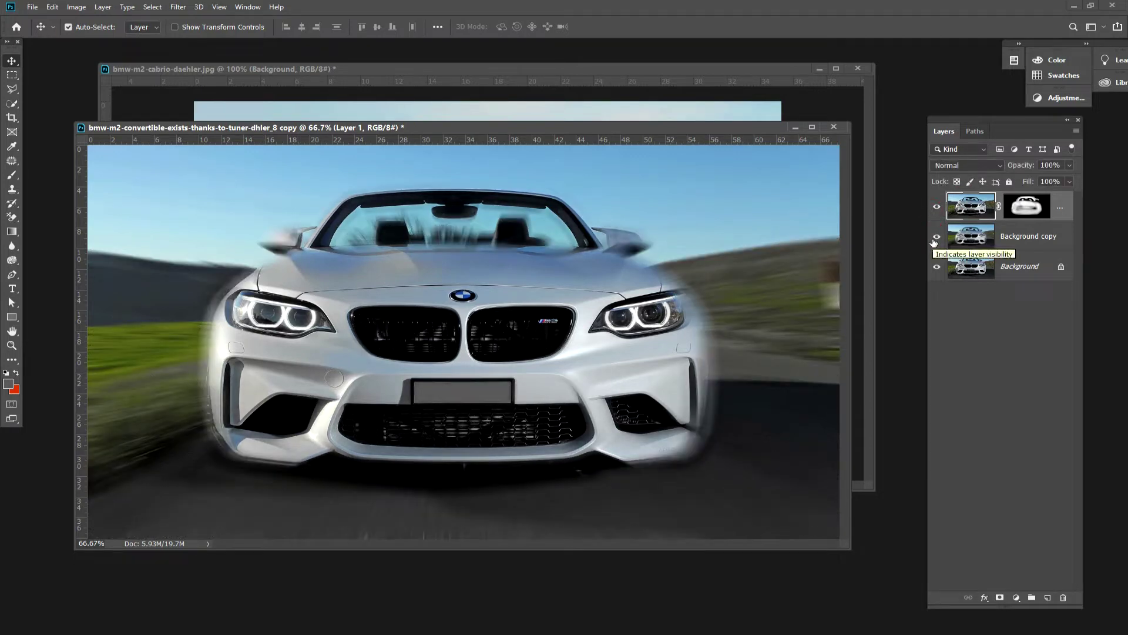
left_click(973, 236, "shift")
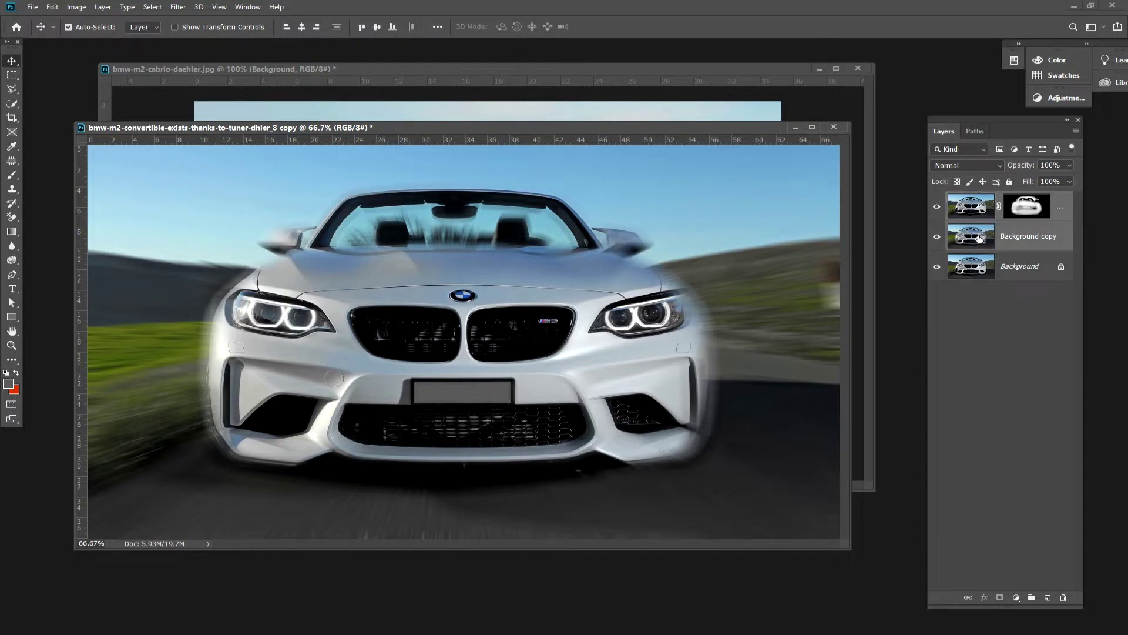
Group the two effect layers as Group 1 and add a visible Background copy 2 above it
left_click(1031, 597)
left_click(974, 220)
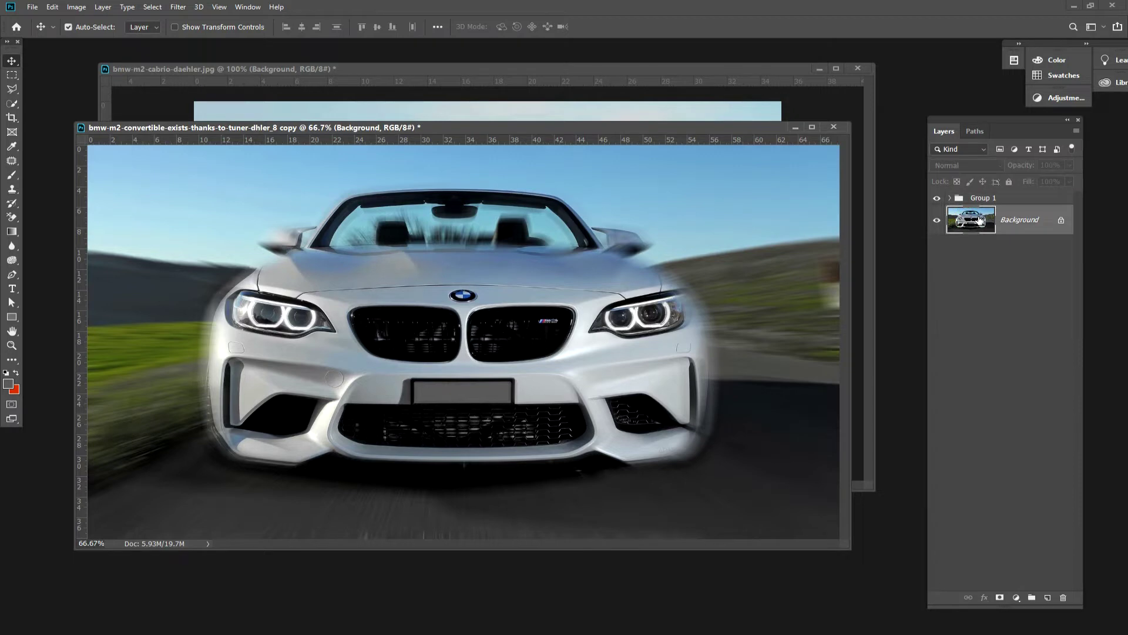
key("ctrl")
key("ctrl+j")
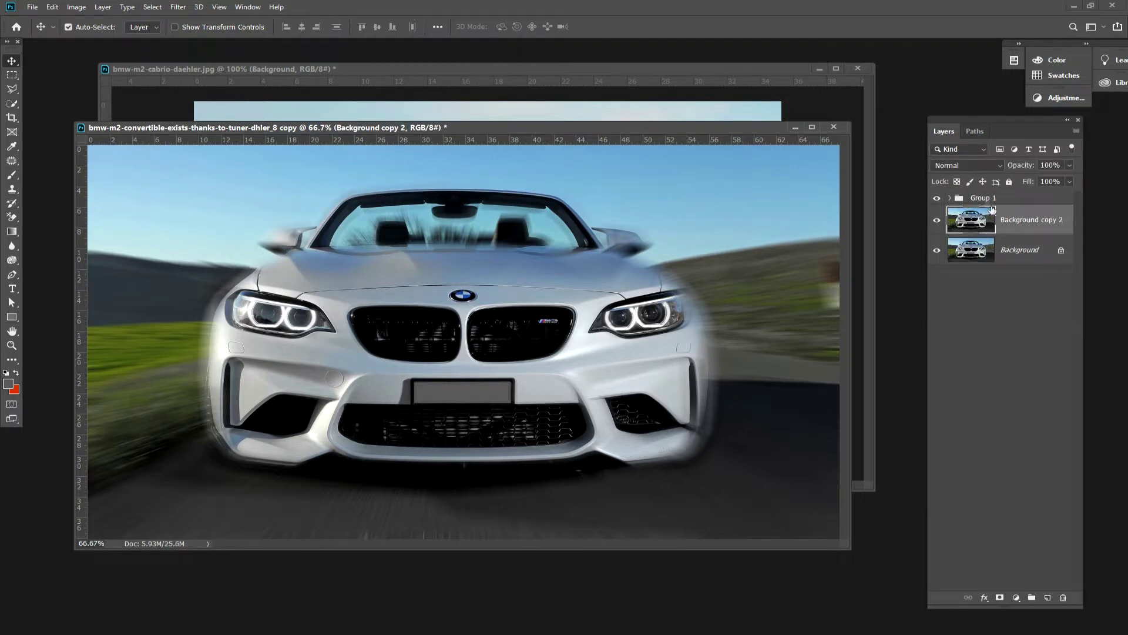
left_click_drag(980, 199, 1012, 234)
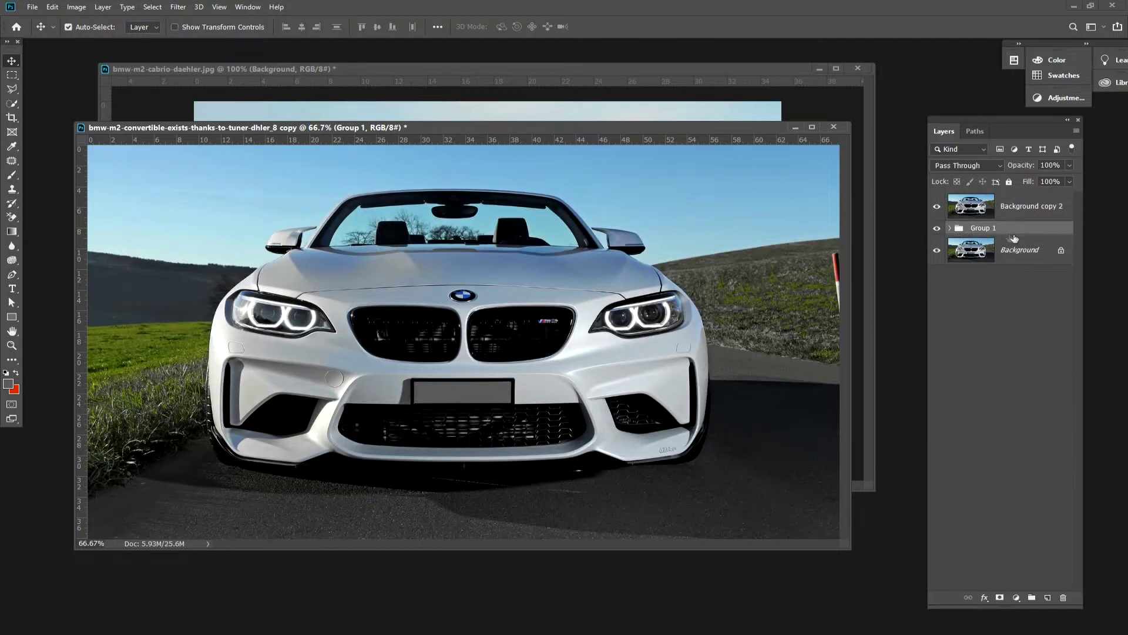
left_click(983, 208)
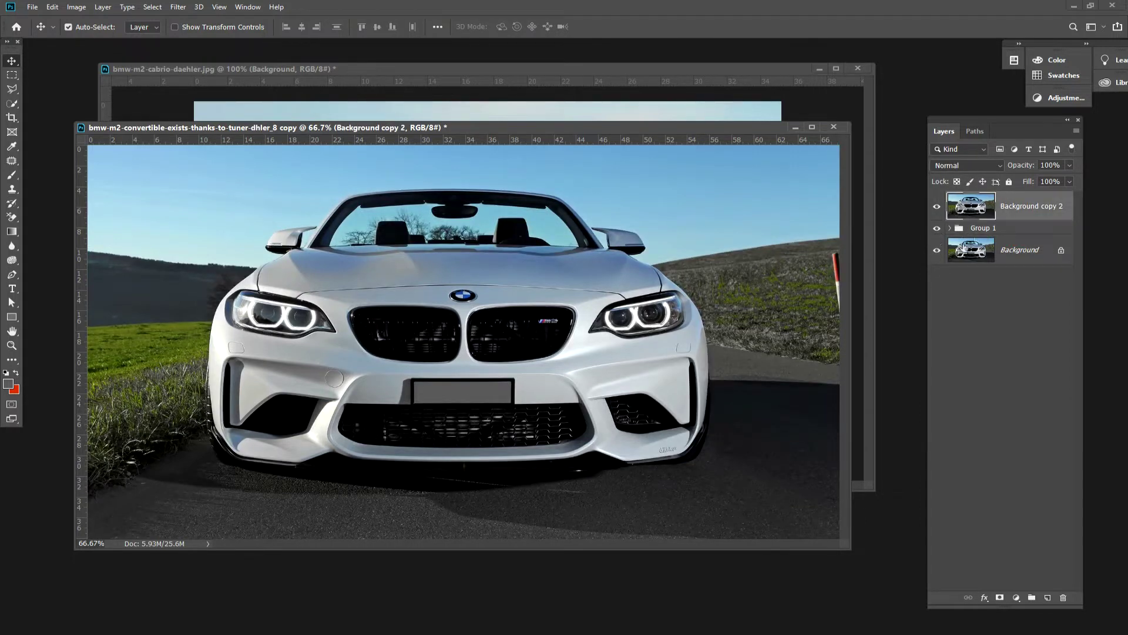
left_click_drag(936, 253, 937, 228)
Compare Background copy 2 against Group 1's blurred composite, then duplicate it as Background copy 3
left_click(937, 206)
left_click(937, 228)
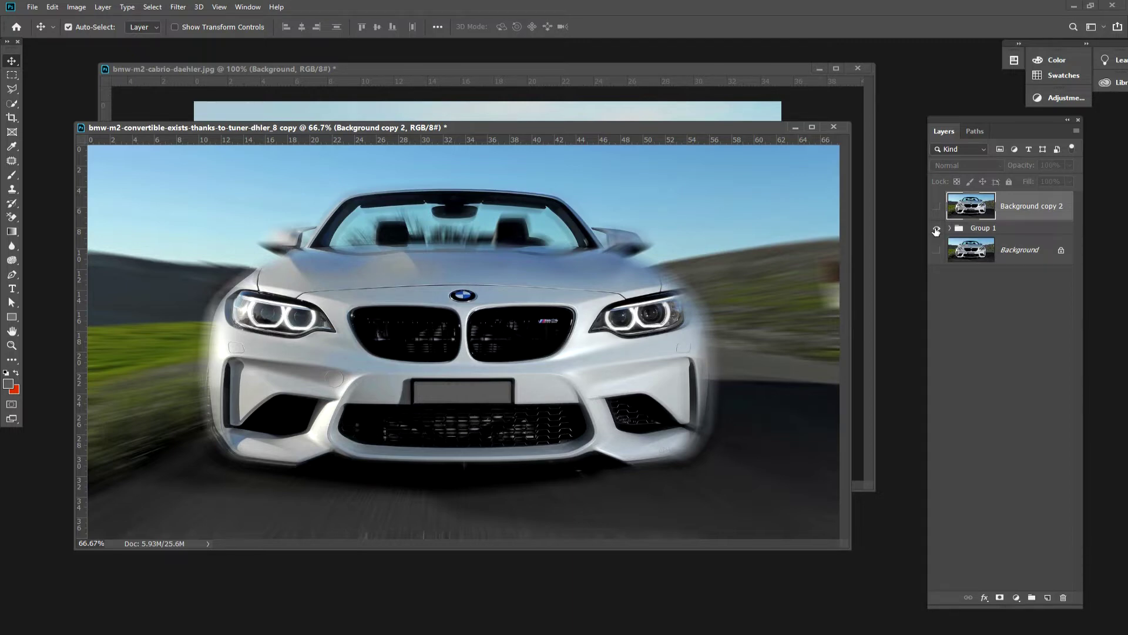
left_click(936, 229)
left_click(937, 206)
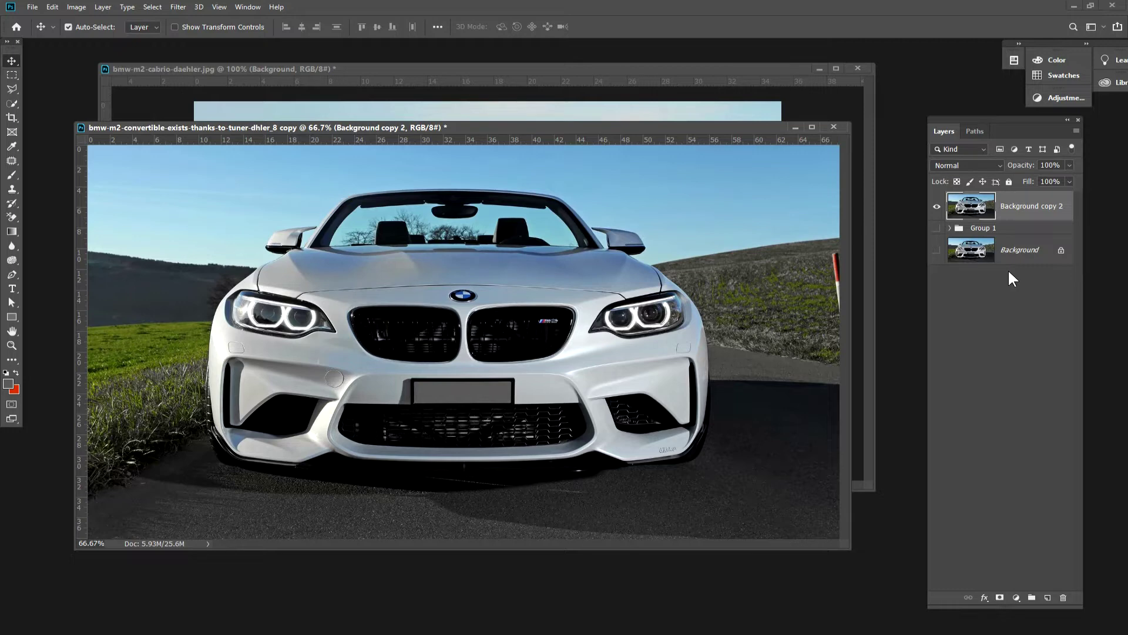
key("ctrl+j")
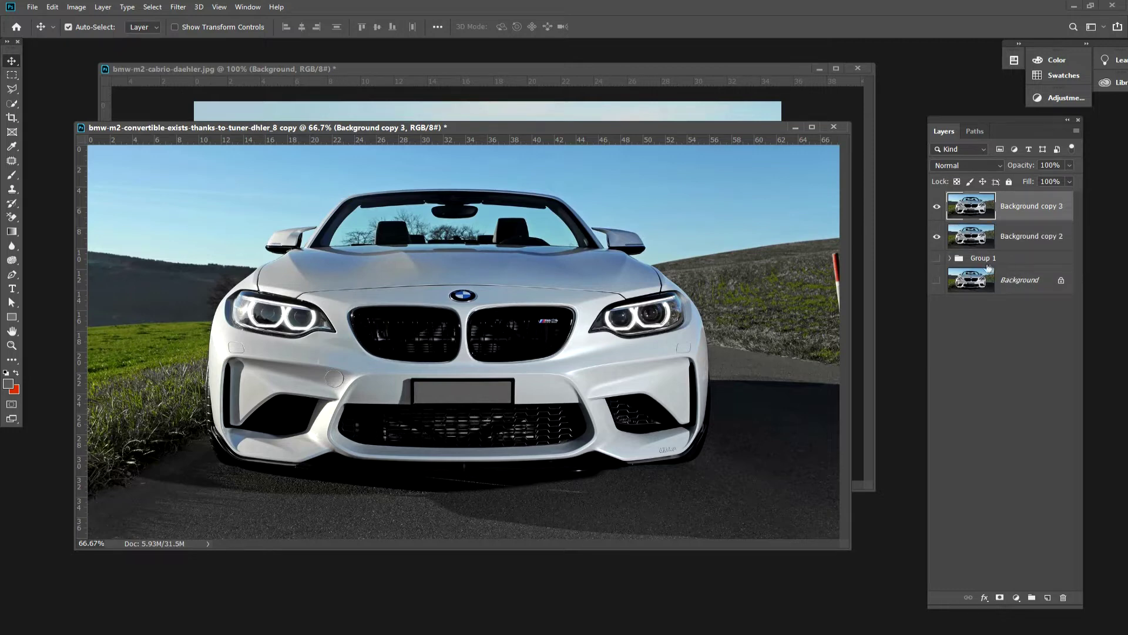
Select Background copy 2 and hide the new Background copy 3 above it
mouse_move(985, 220)
left_mouse_down()
mouse_move(975, 235)
mouse_move(977, 208)
left_mouse_up()
left_click(966, 236)
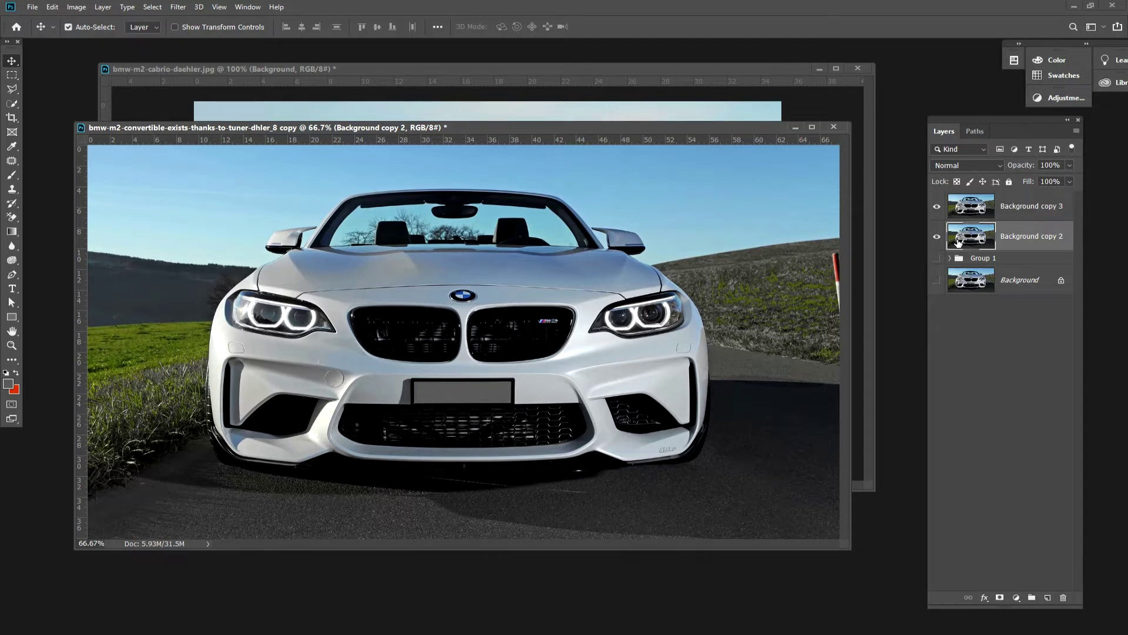
left_click(970, 212)
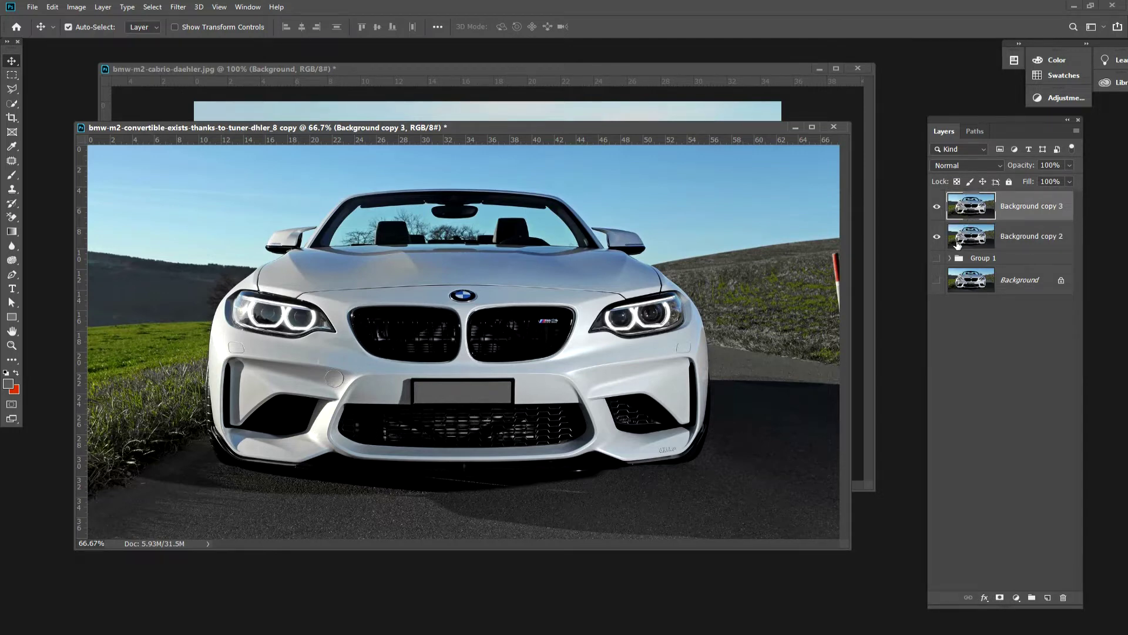
left_click(966, 240)
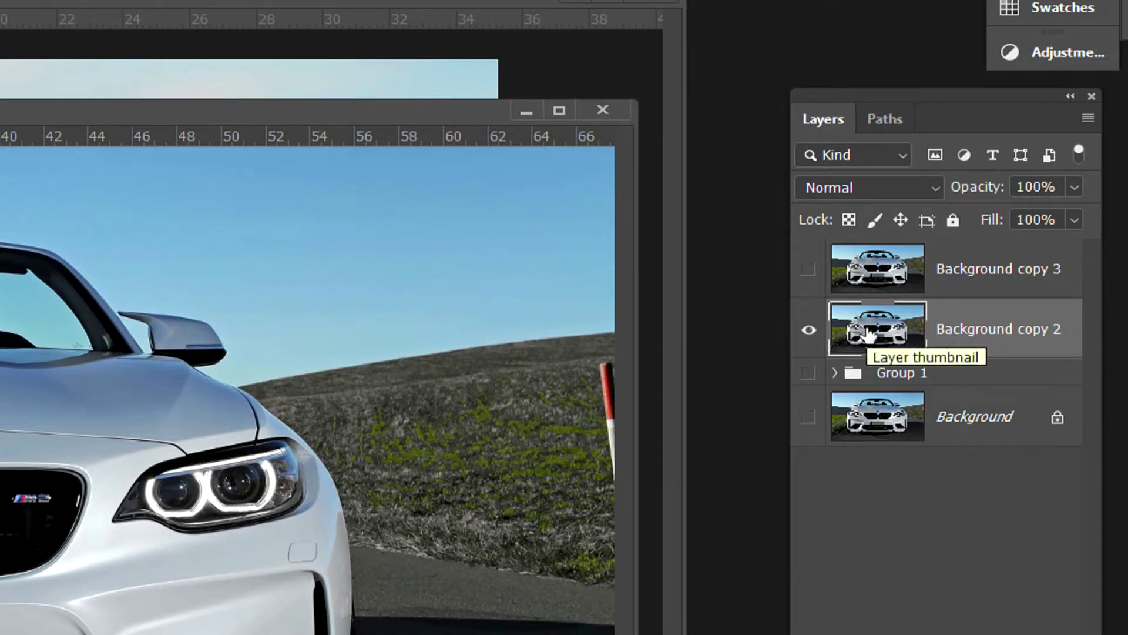
left_click(809, 271)
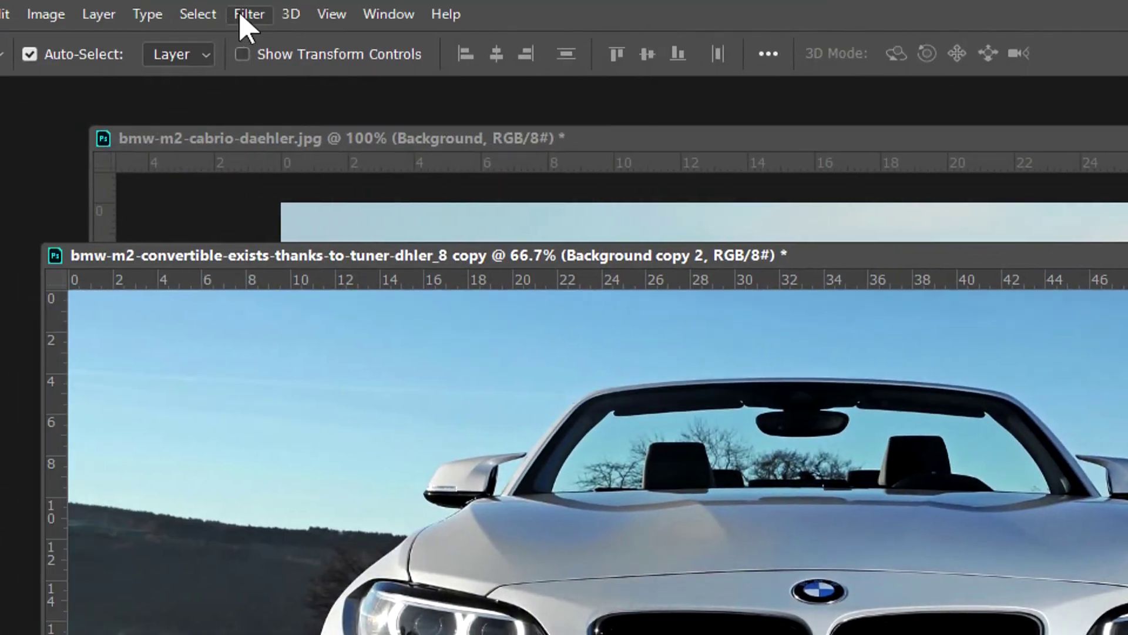
Apply a Zoom Radial Blur of Amount 20 at Best quality, centre nudged slightly upward
left_click(244, 17)
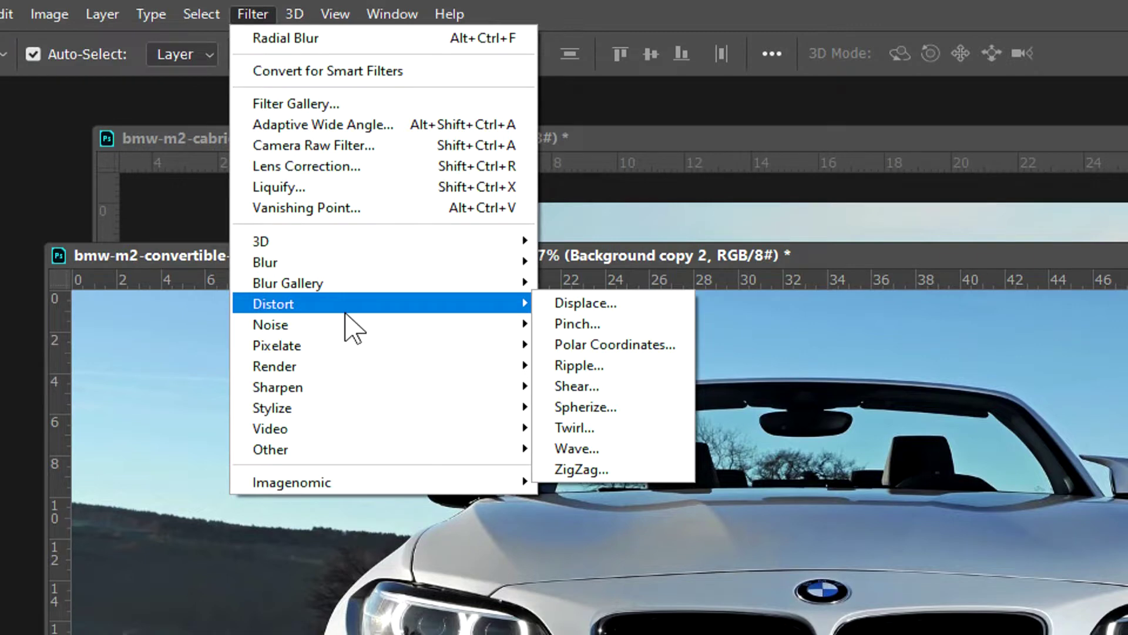
mouse_move(265, 262)
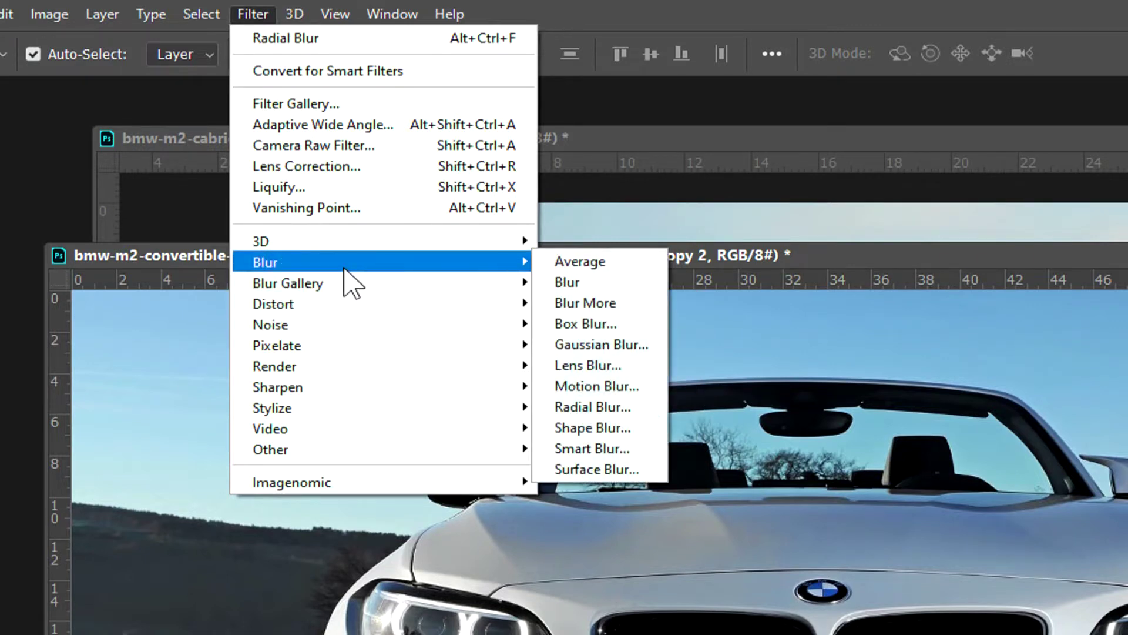
left_click(621, 408)
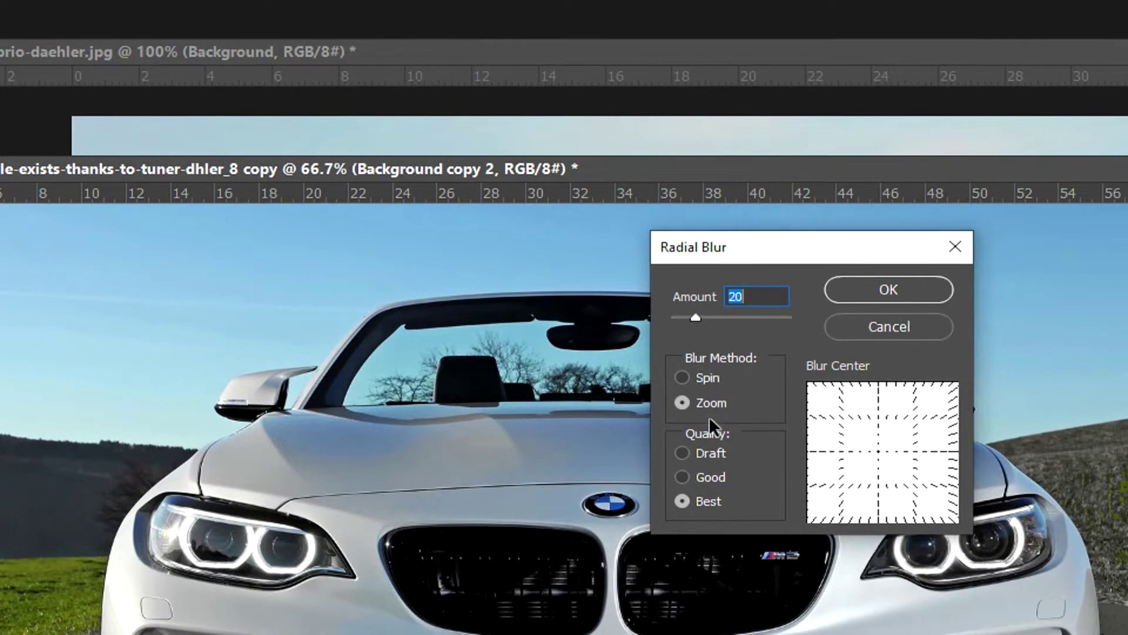
mouse_move(877, 459)
left_mouse_down()
mouse_move(880, 446)
mouse_move(831, 448)
mouse_move(883, 454)
left_mouse_up()
left_click(682, 403)
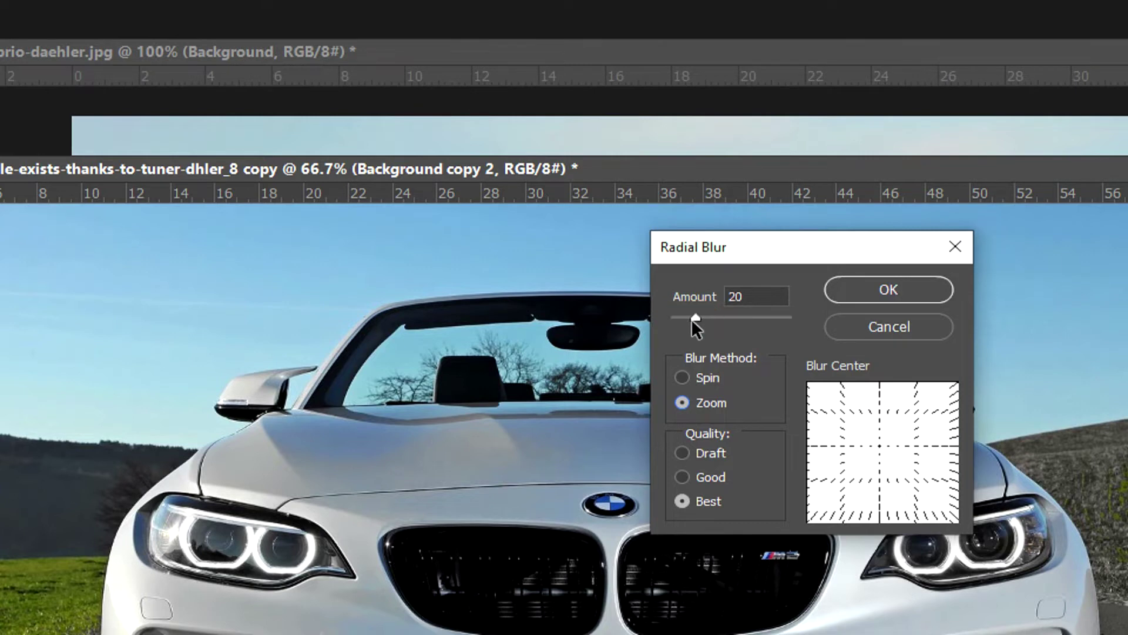
mouse_move(694, 318)
left_mouse_down()
mouse_move(732, 320)
mouse_move(709, 319)
left_mouse_up()
type("20")
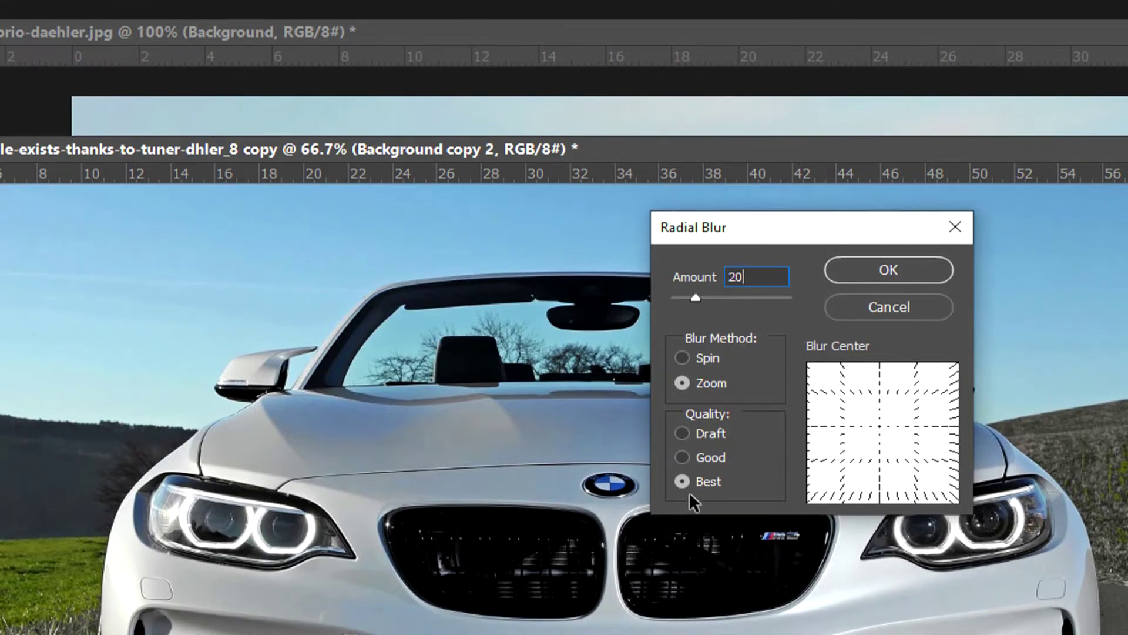
left_click(689, 505)
left_click(870, 259)
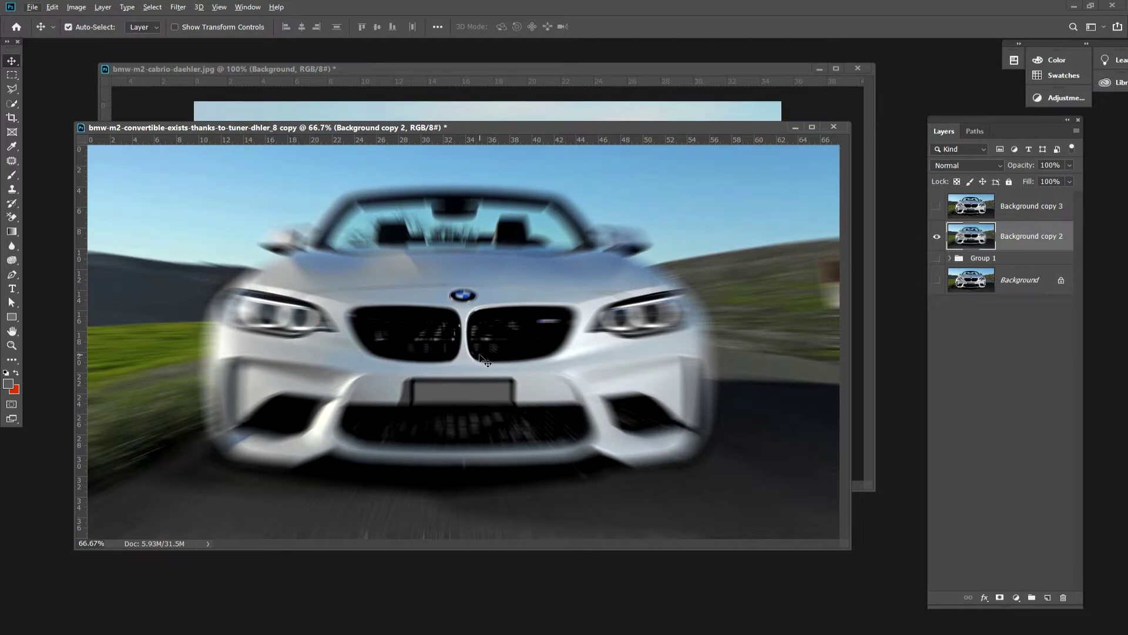
Select Background copy 3 and turn its visibility back on
left_click(971, 212)
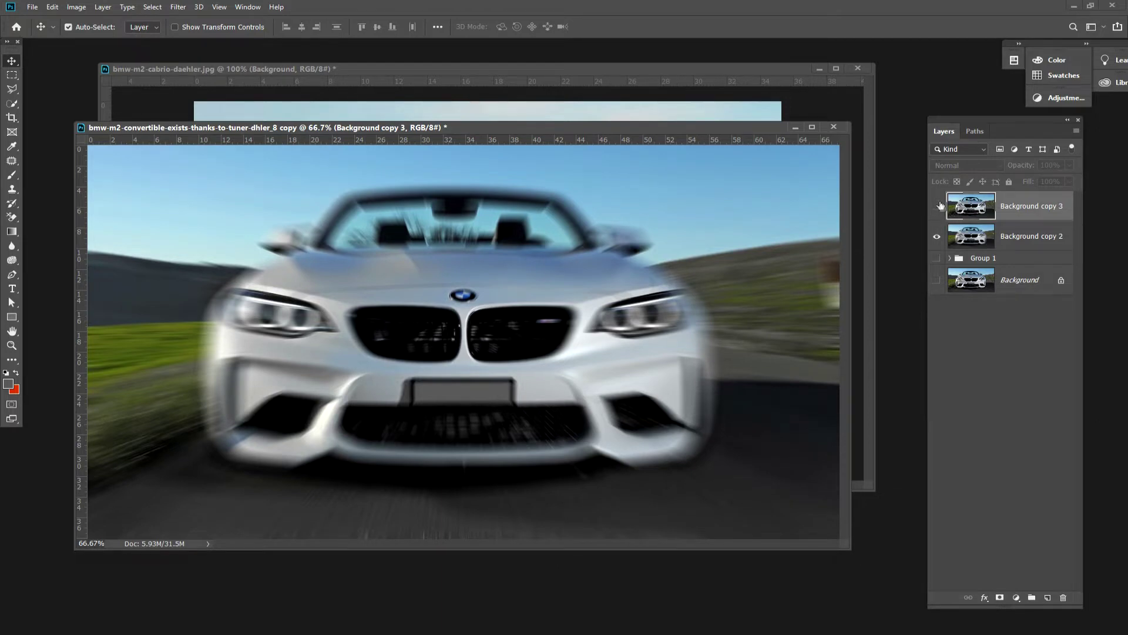
left_click(937, 210)
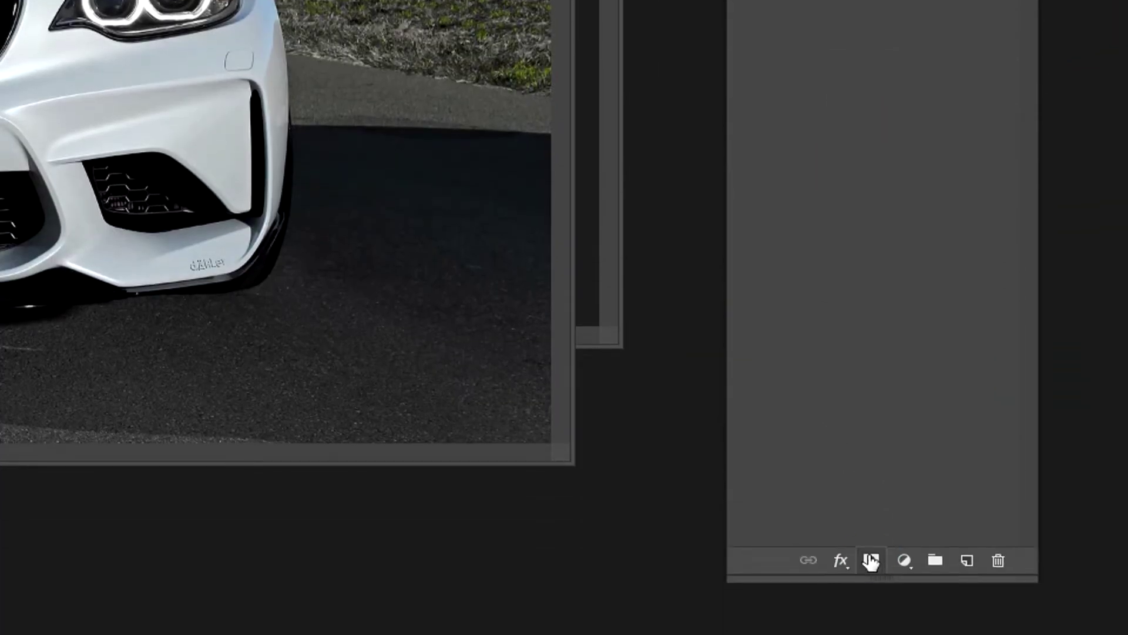
Add a layer mask to Background copy 3 and set up a soft 124 px brush
left_click(871, 560)
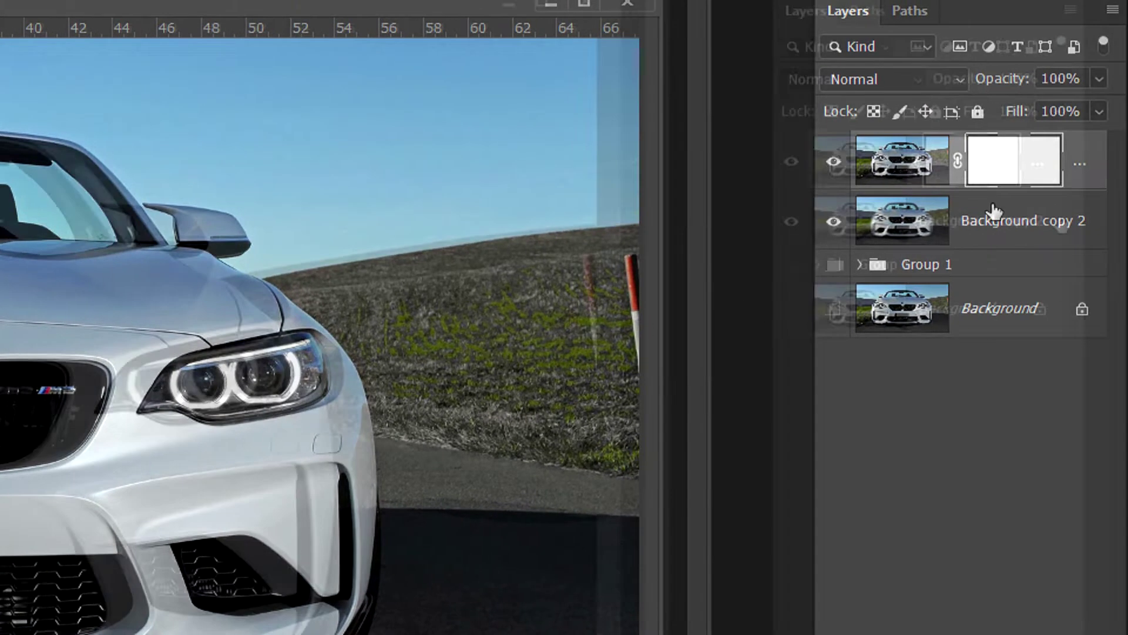
left_click(908, 173)
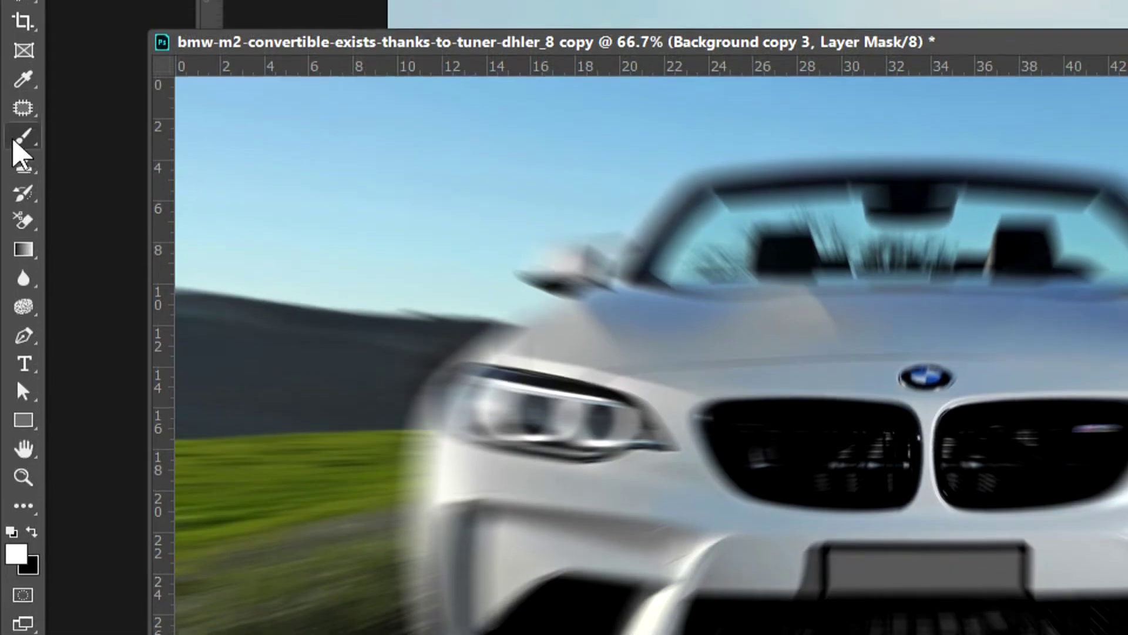
left_click(23, 38)
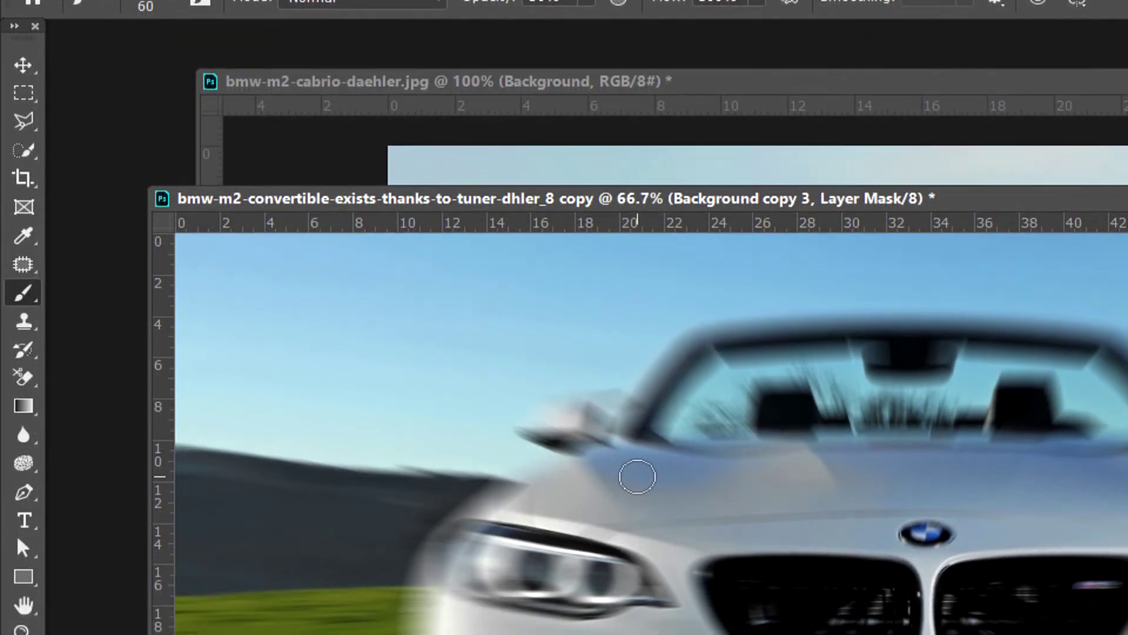
right_click(649, 499)
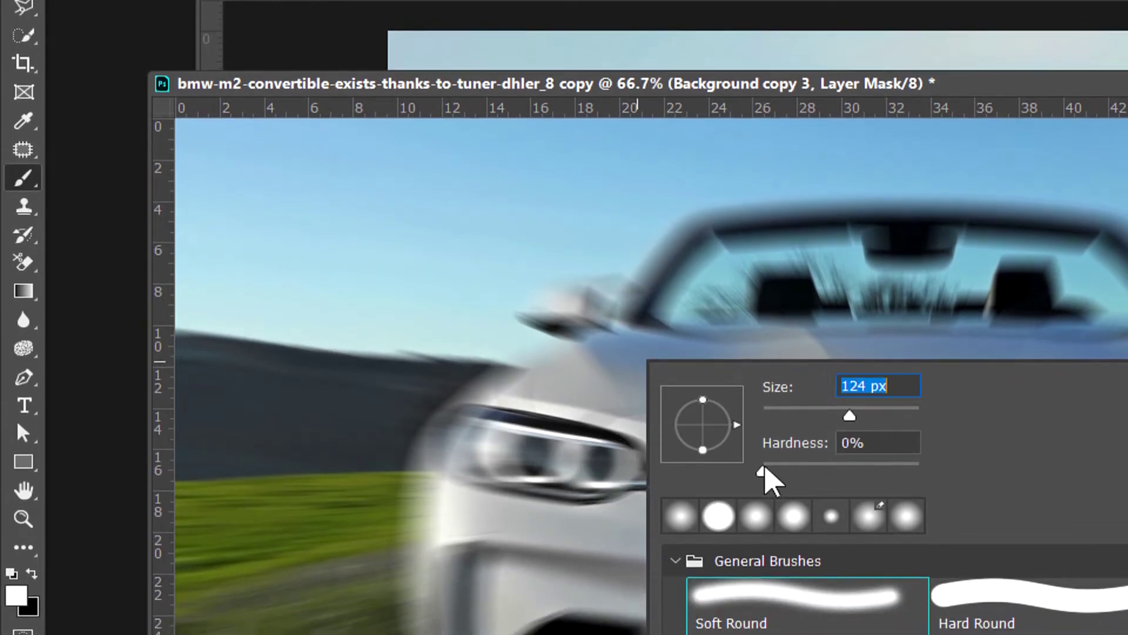
left_click_drag(759, 469, 761, 470)
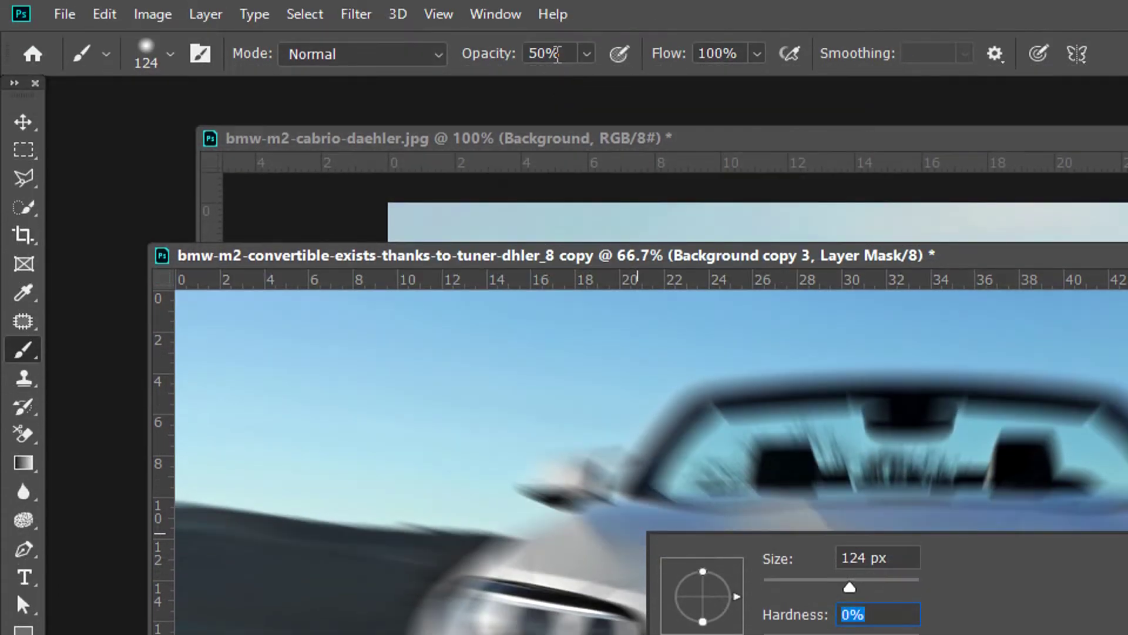
left_click(557, 54)
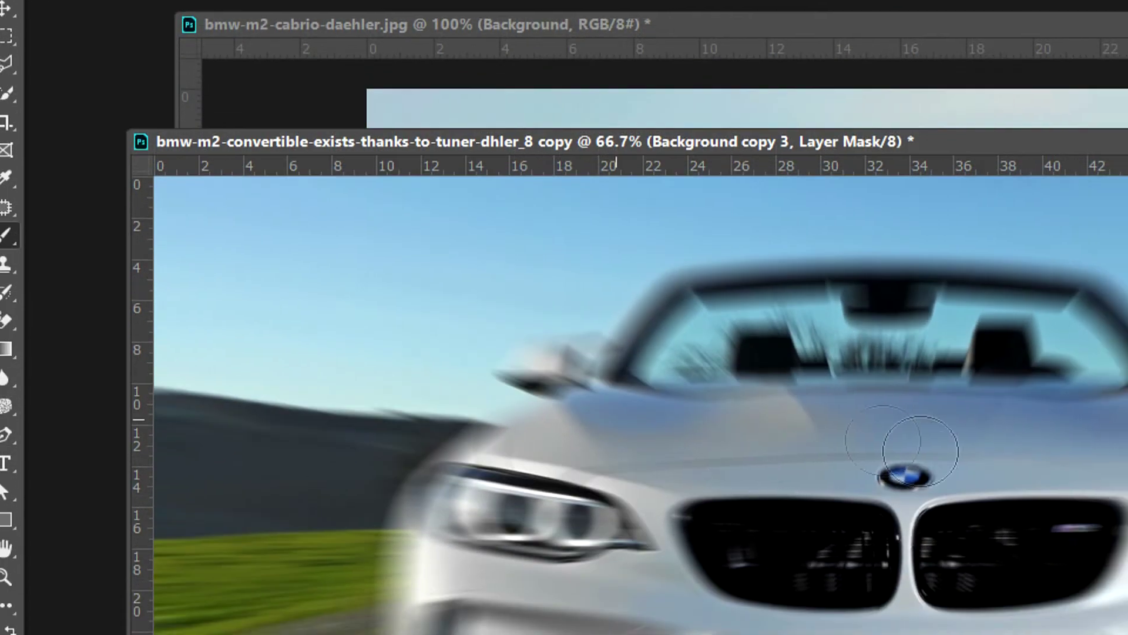
Paint the mask to reveal the sharp hood, grille, licence plate and headlights
left_click_drag(786, 446, 854, 560)
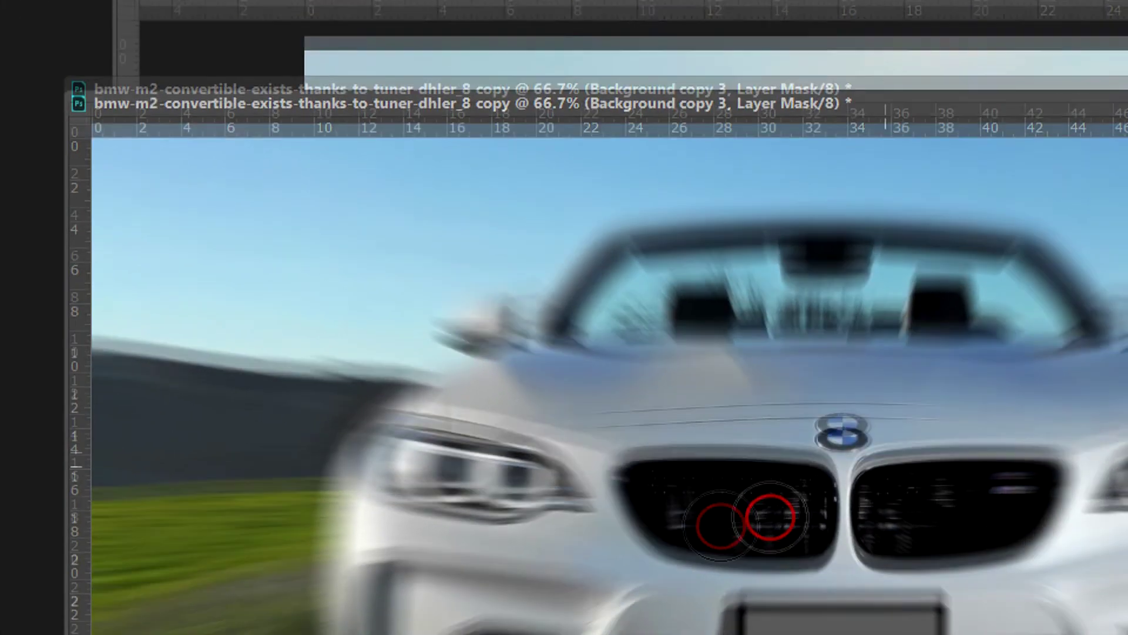
left_click_drag(770, 517, 697, 476)
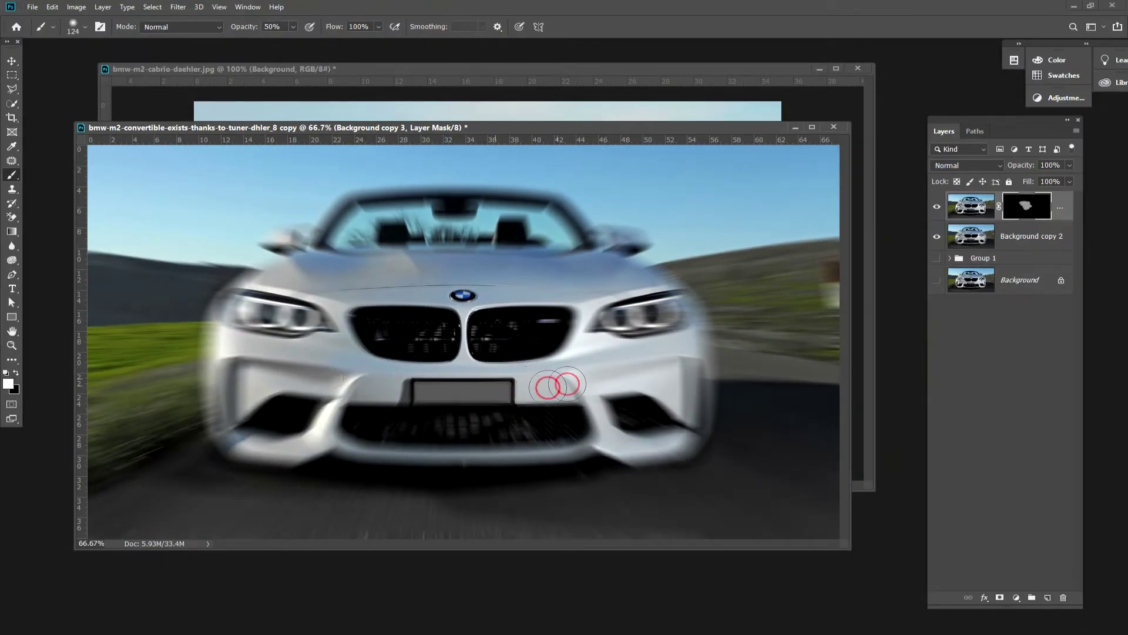
mouse_move(464, 370)
left_mouse_down()
mouse_move(620, 330)
mouse_move(426, 270)
mouse_move(546, 259)
mouse_move(295, 295)
mouse_move(285, 347)
mouse_move(248, 339)
mouse_move(265, 378)
mouse_move(315, 404)
mouse_move(608, 434)
mouse_move(316, 430)
mouse_move(617, 411)
mouse_move(667, 348)
mouse_move(662, 387)
left_mouse_up()
left_click_drag(677, 356, 359, 296)
mouse_move(276, 294)
left_mouse_down()
mouse_move(255, 336)
mouse_move(339, 438)
mouse_move(647, 428)
mouse_move(650, 310)
mouse_move(532, 274)
mouse_move(390, 269)
mouse_move(556, 261)
mouse_move(599, 252)
mouse_move(617, 232)
mouse_move(621, 254)
mouse_move(370, 307)
mouse_move(399, 322)
left_mouse_up()
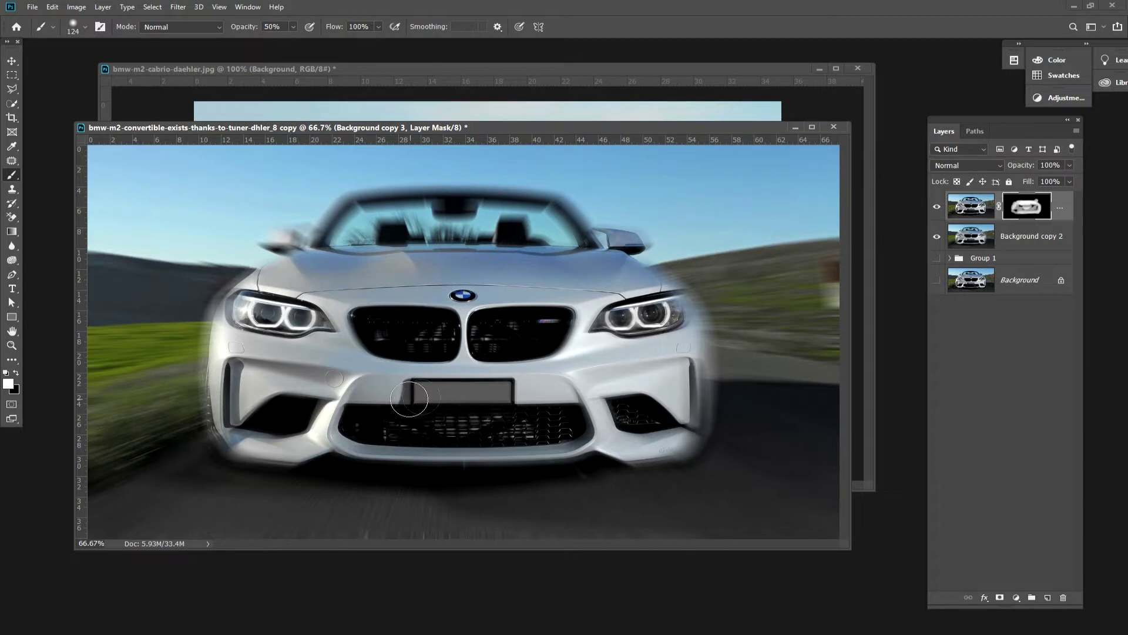
left_click(936, 208)
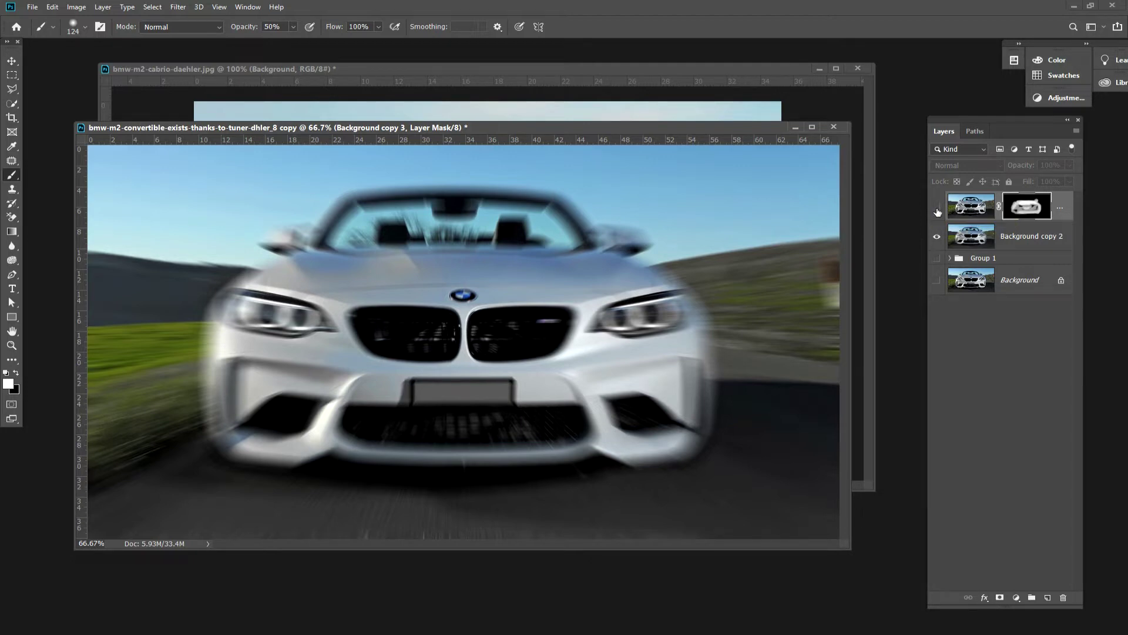
Extend the mask over the windshield pillar, windshield, seats and rear-view mirror
left_click(936, 208)
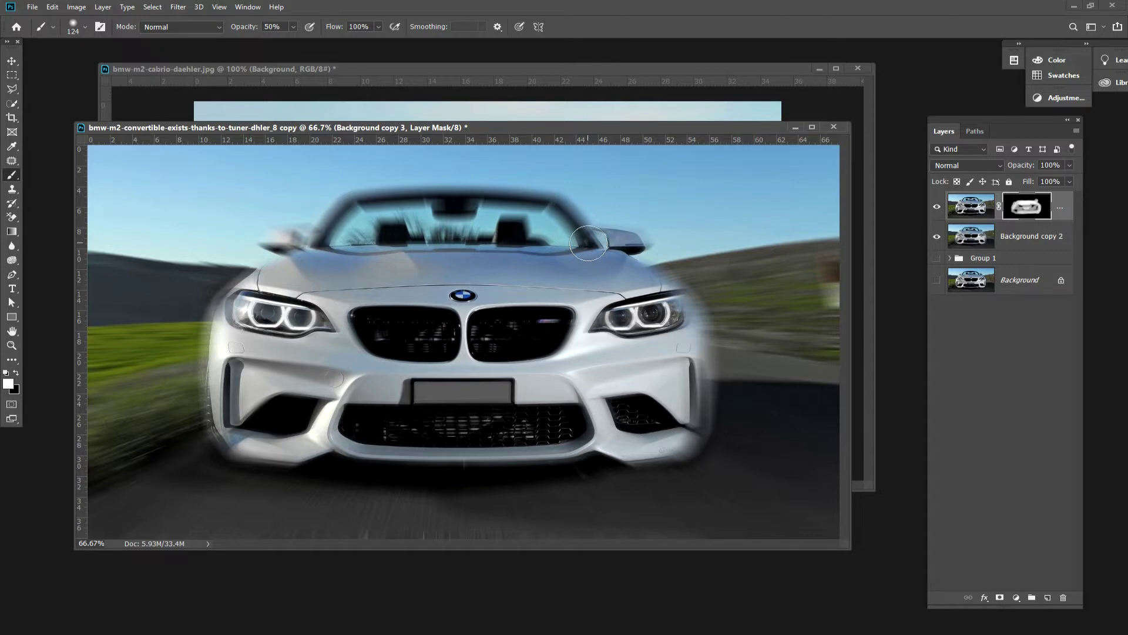
left_click(580, 233)
mouse_move(579, 233)
left_mouse_down()
mouse_move(477, 198)
mouse_move(411, 193)
mouse_move(335, 218)
mouse_move(456, 200)
left_mouse_up()
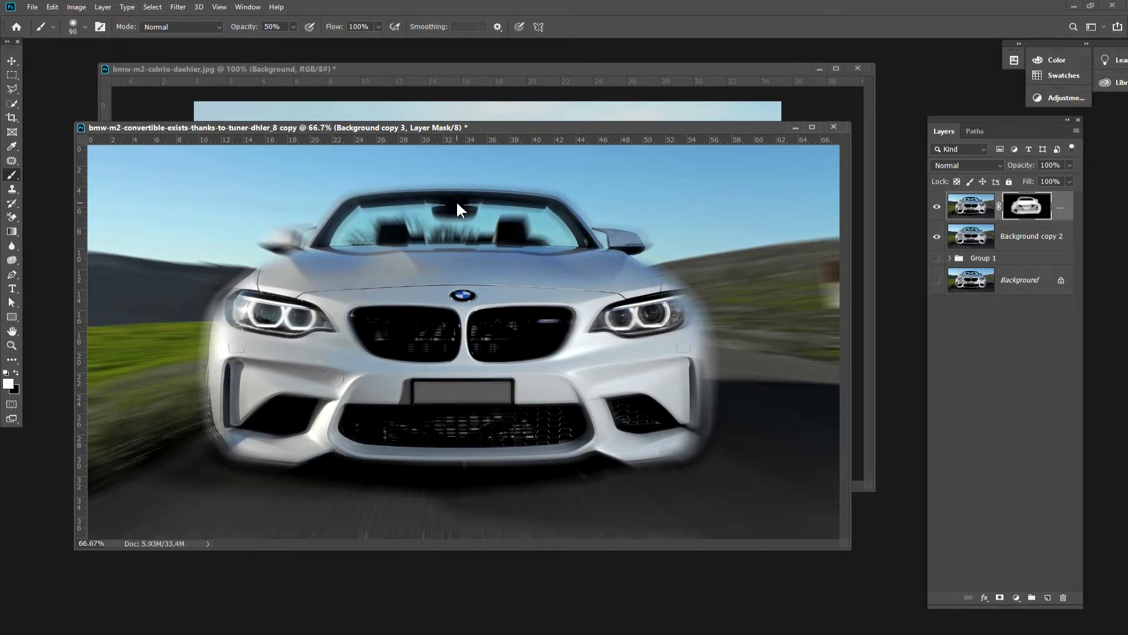
mouse_move(400, 239)
left_mouse_down()
mouse_move(512, 231)
mouse_move(499, 241)
left_mouse_up()
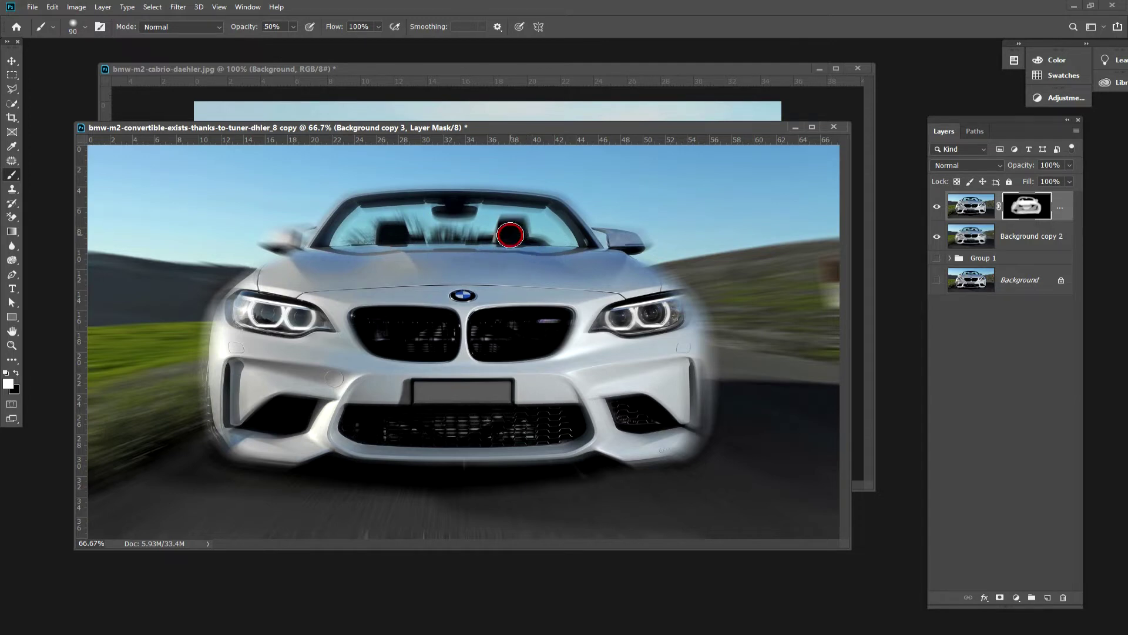
left_click_drag(393, 239, 384, 242)
left_click_drag(384, 242, 513, 268)
left_click_drag(433, 203, 507, 219)
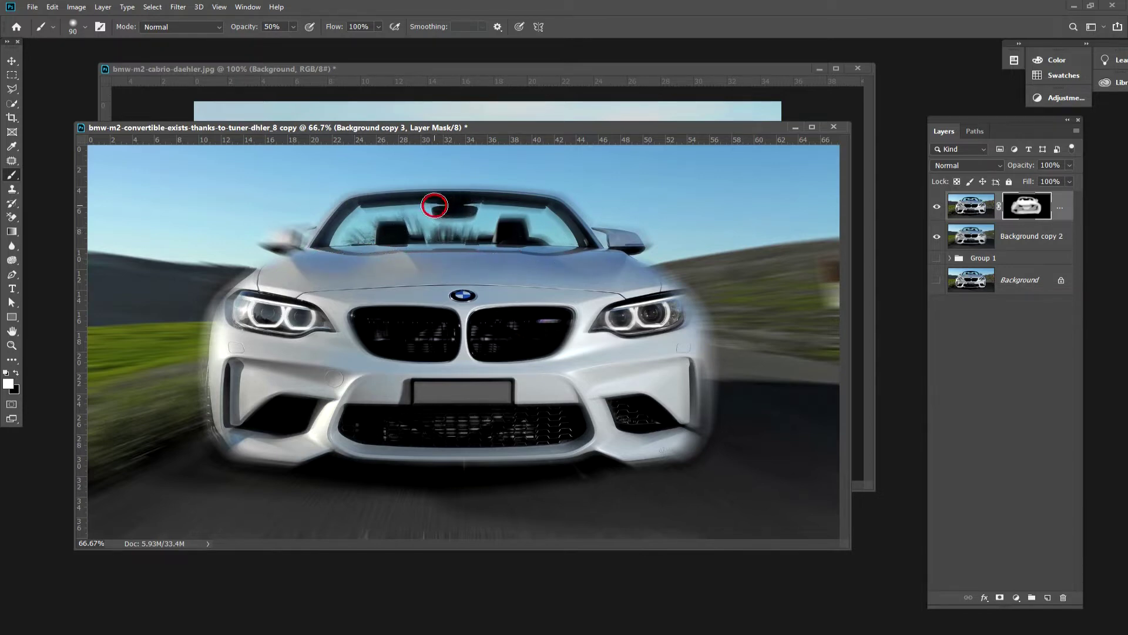
Toggle the masked layer off and on to compare the result
left_click(937, 208)
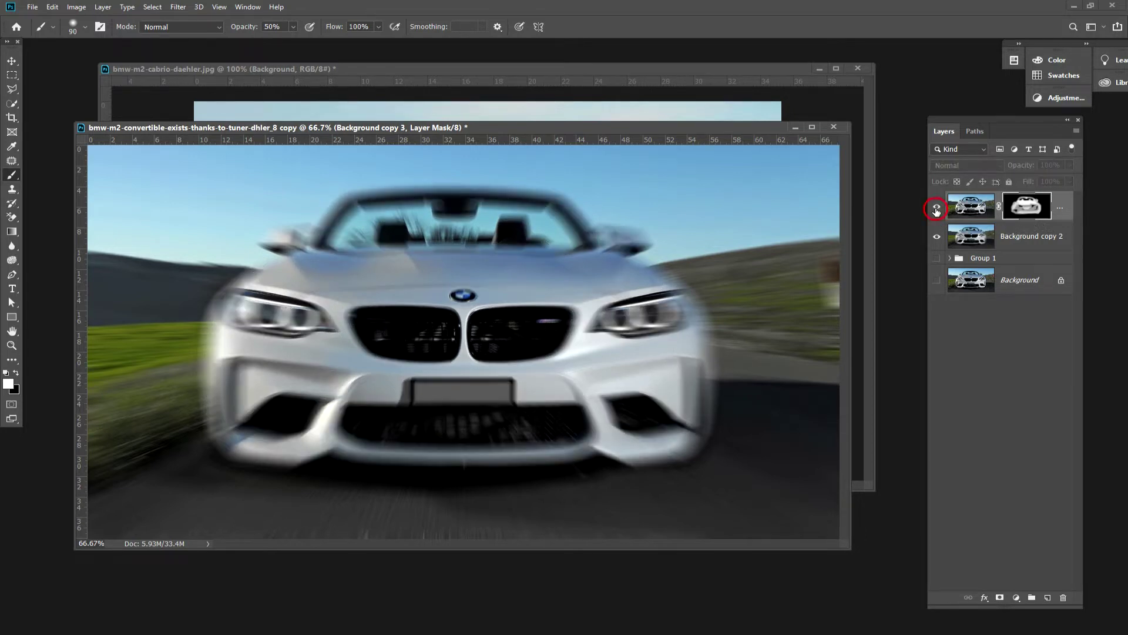
left_click(936, 209)
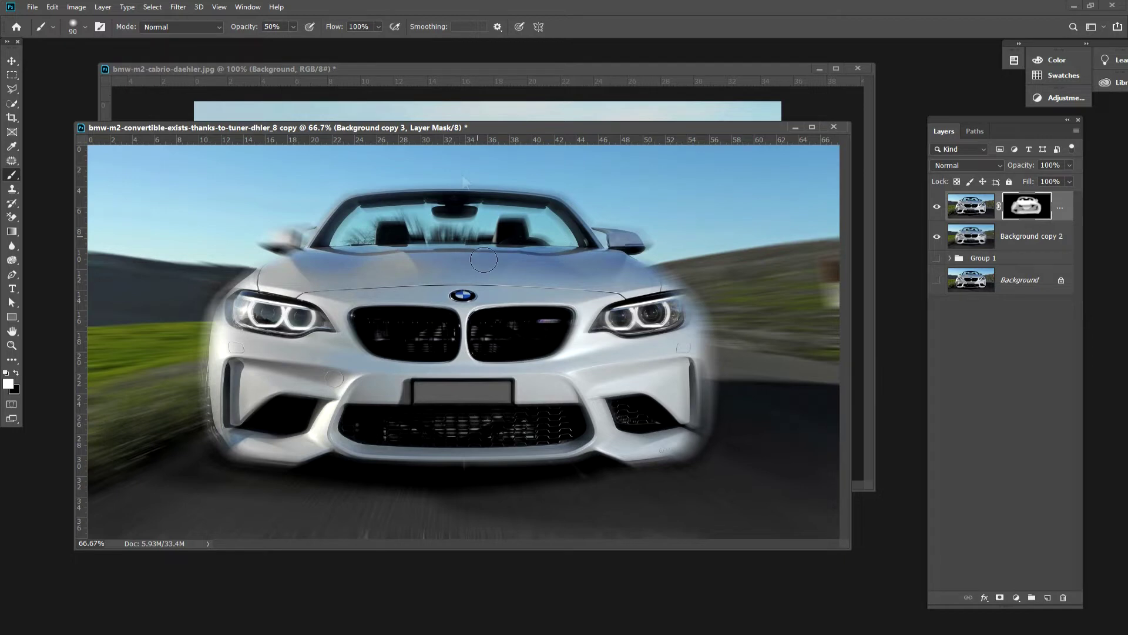
left_click(428, 76)
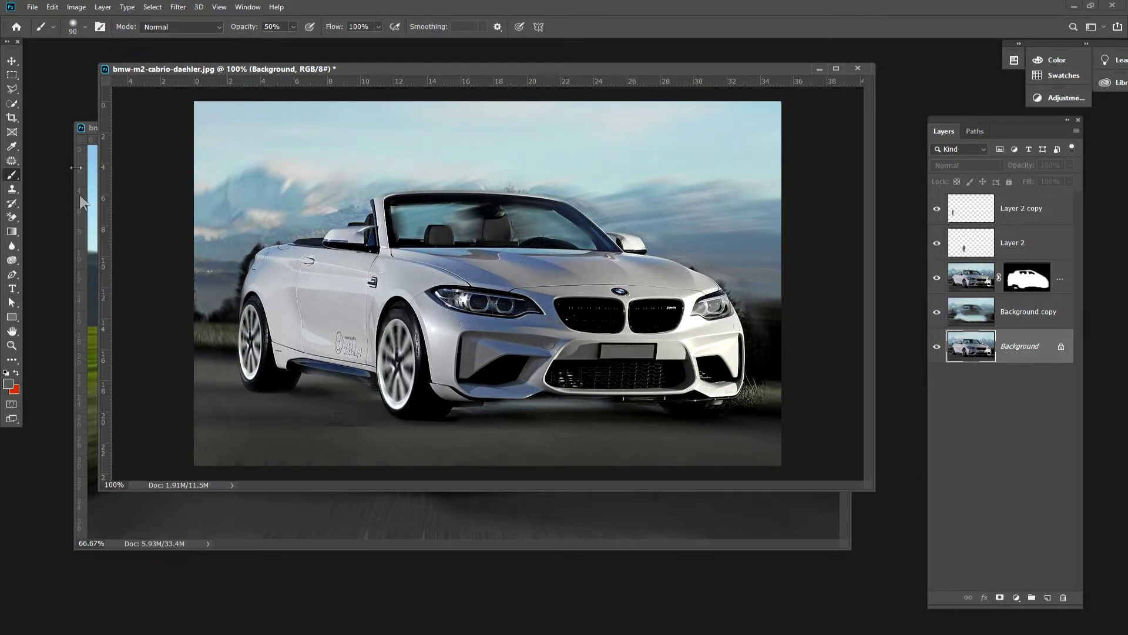
Group the cabrio's Background copy, masked car and both wheel layers into Group 1
left_click(90, 127)
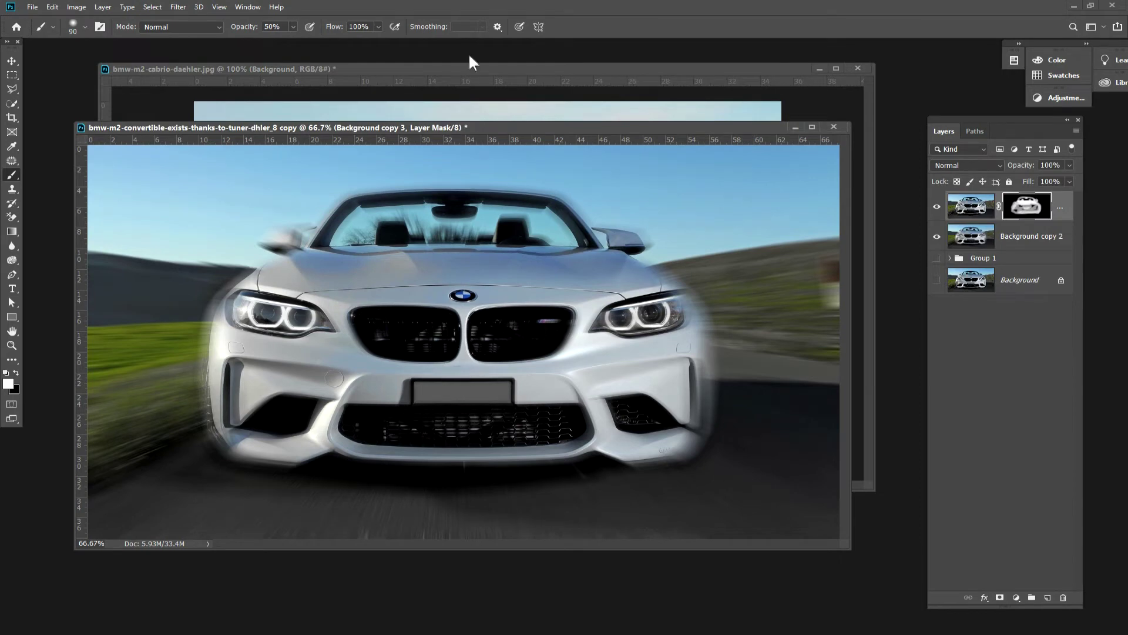
left_click(476, 68)
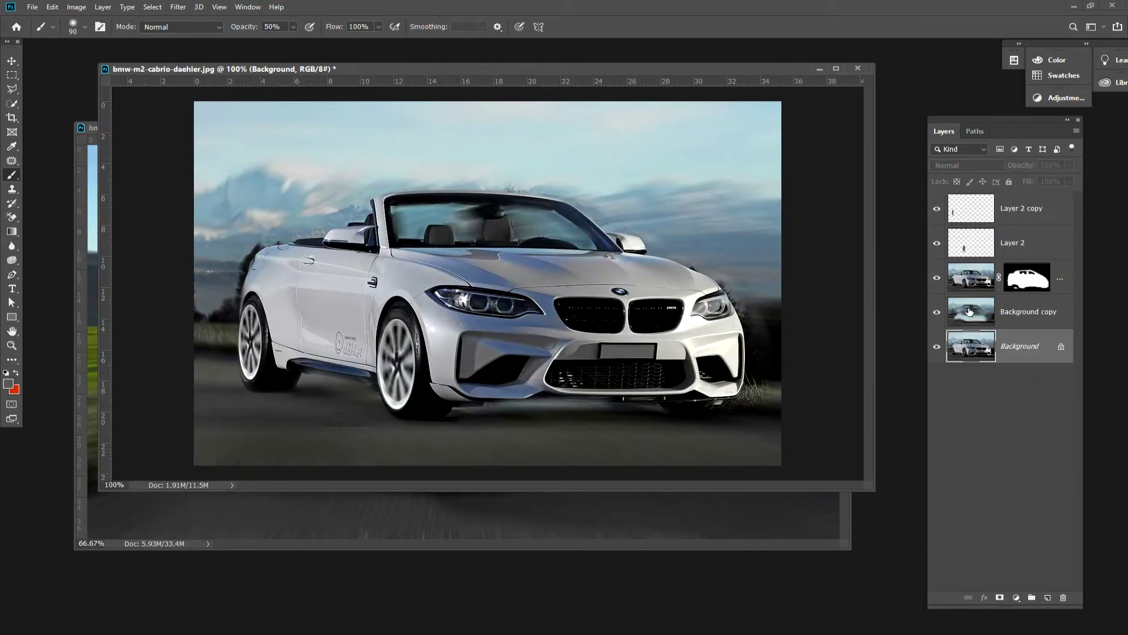
left_click(969, 311)
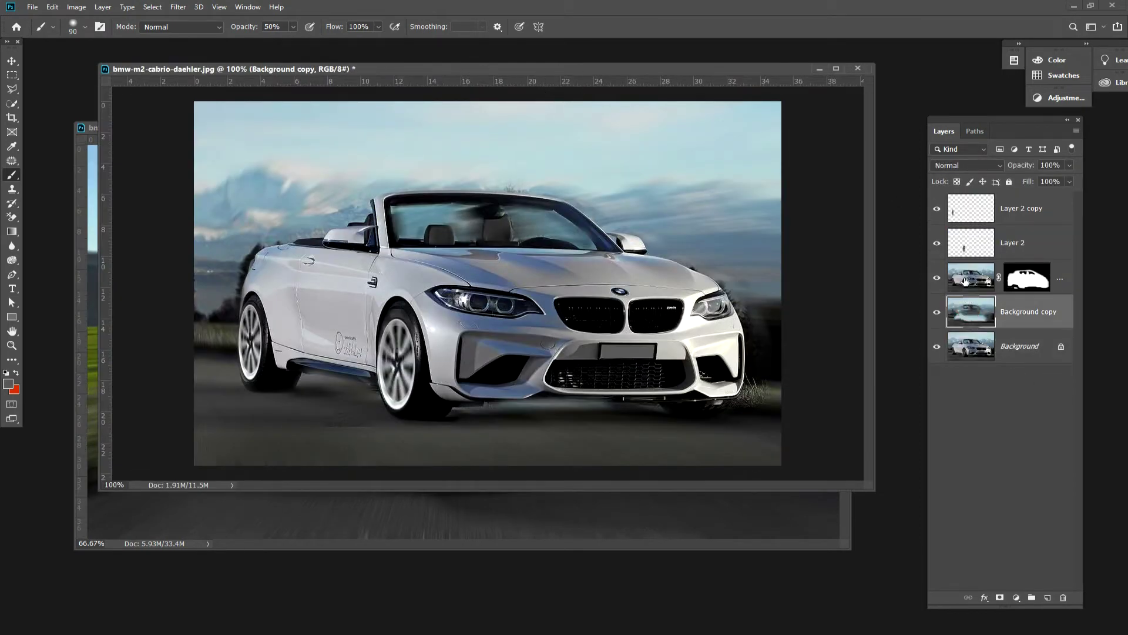
left_click(971, 215, "shift")
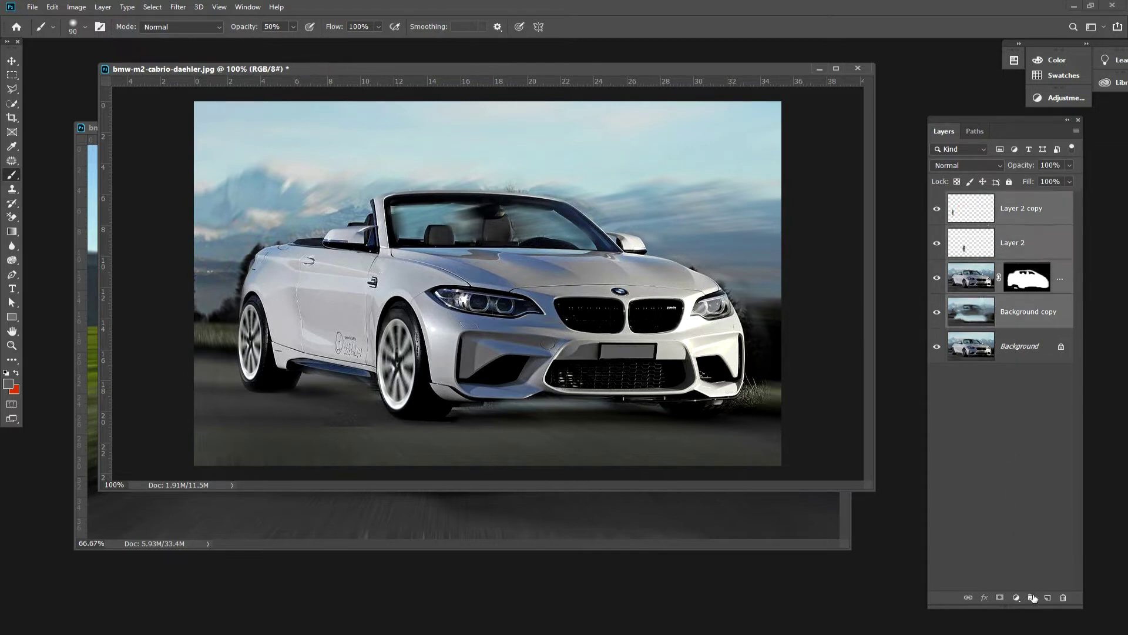
left_click(1031, 597)
Duplicate Background as Background copy 2 above Group 1, then duplicate it as Background copy 3
left_click(979, 229)
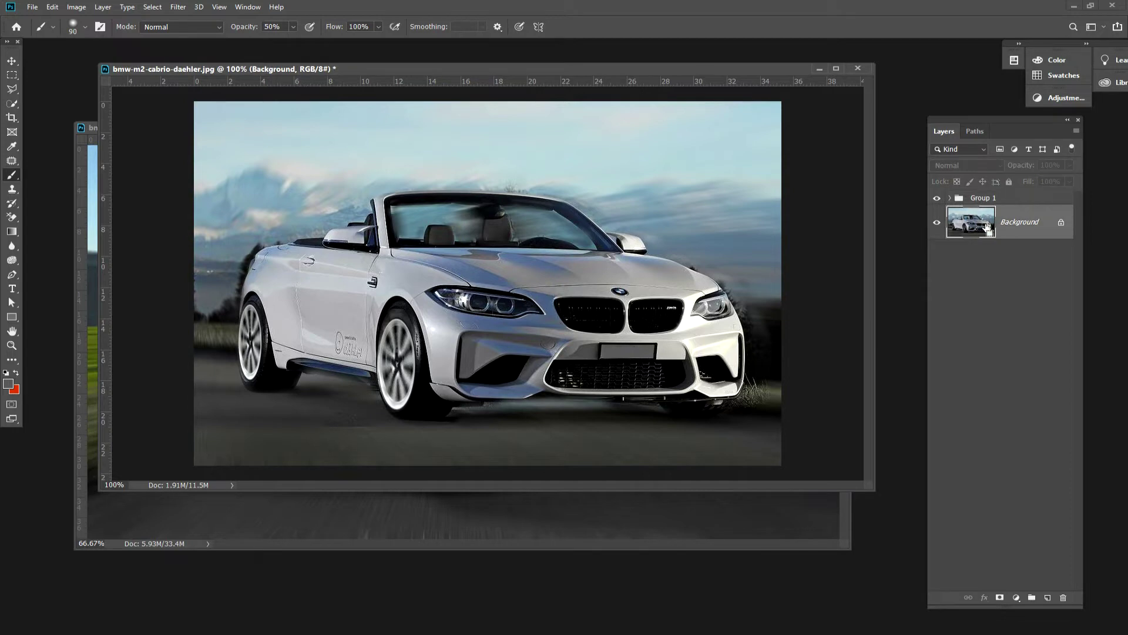
left_click_drag(988, 226, 988, 227)
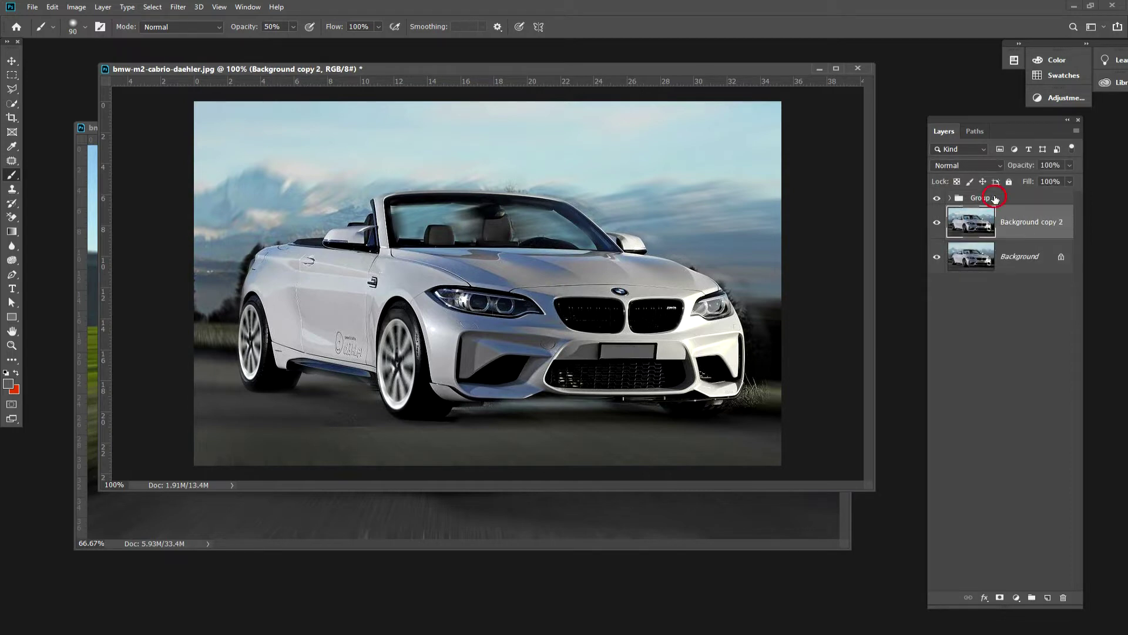
left_click_drag(995, 198, 990, 238)
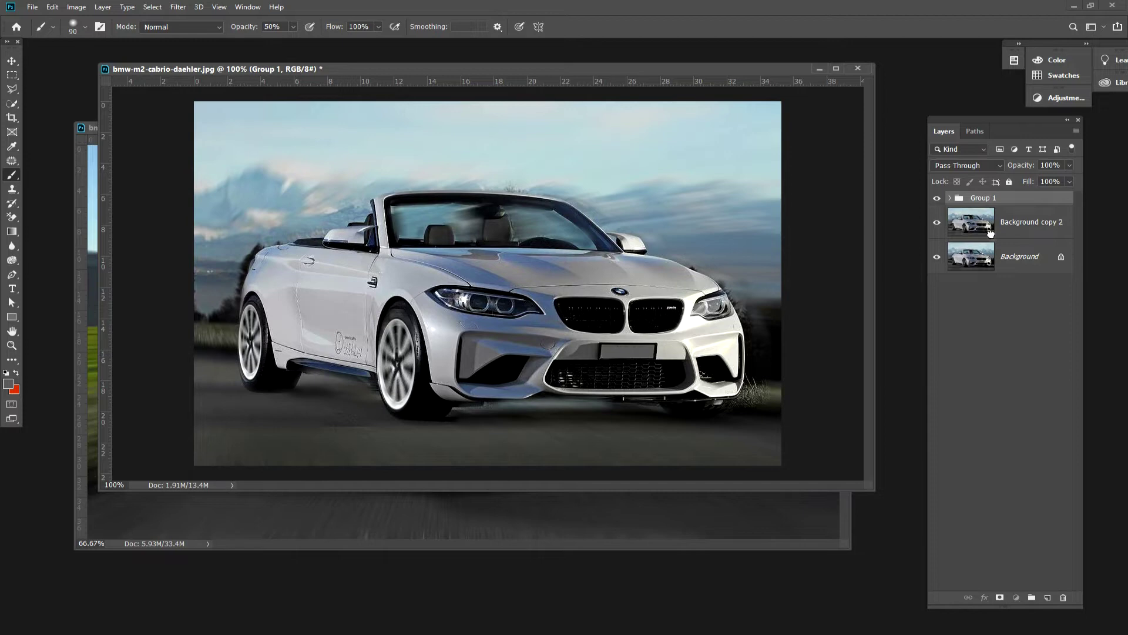
left_click(980, 209)
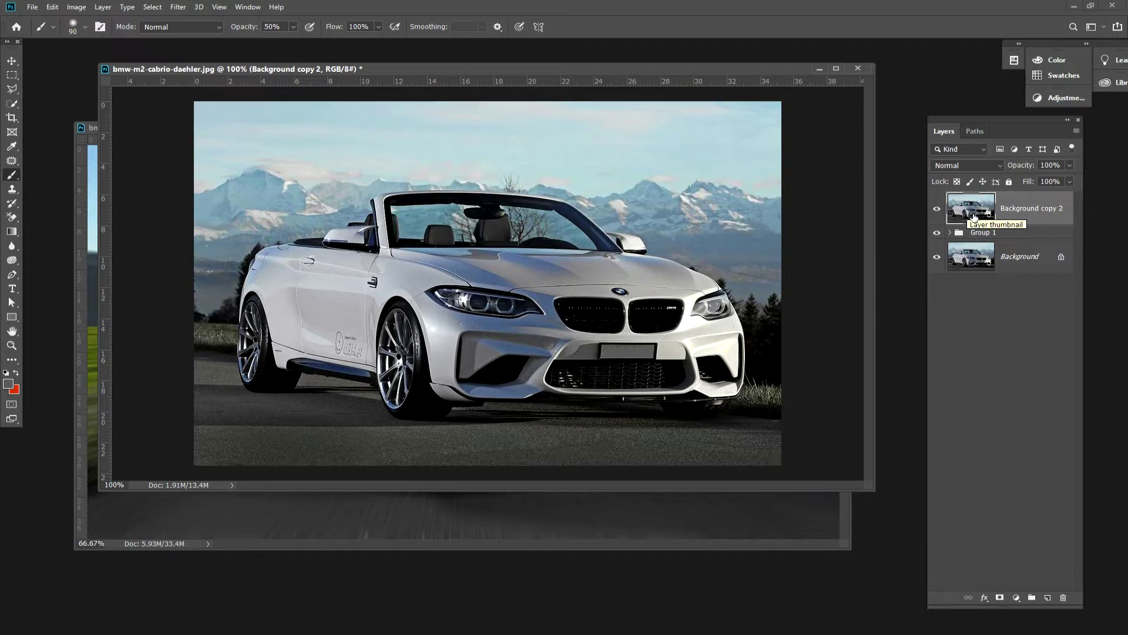
key("ctrl+j")
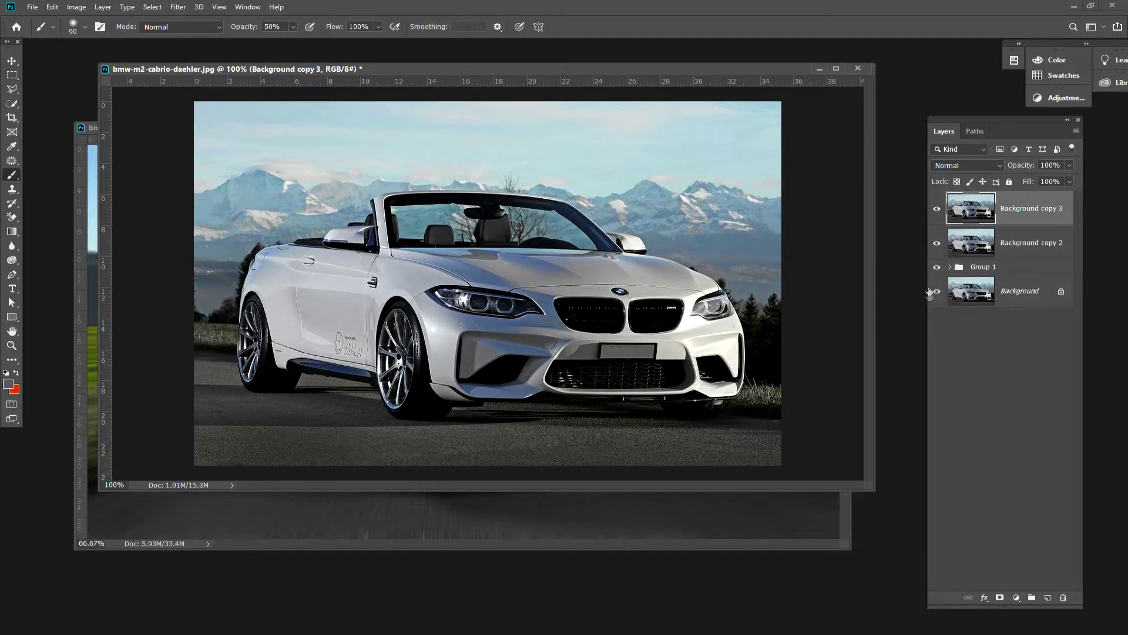
Hide Background copy 3, leaving Background copy 2 as the active layer
left_click(970, 248)
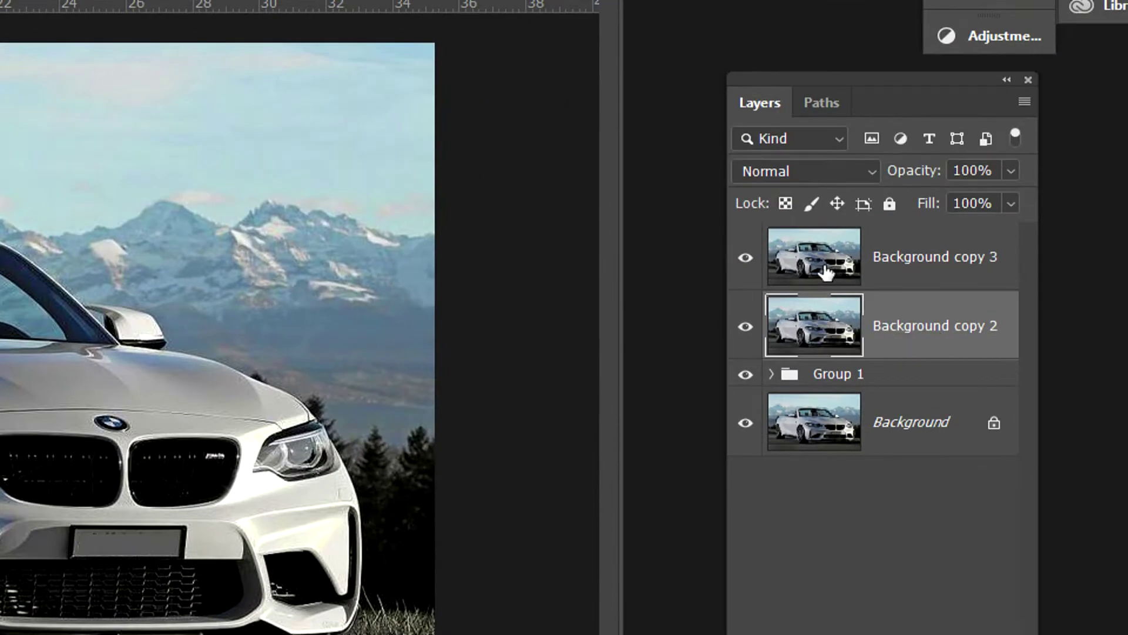
left_click(972, 211)
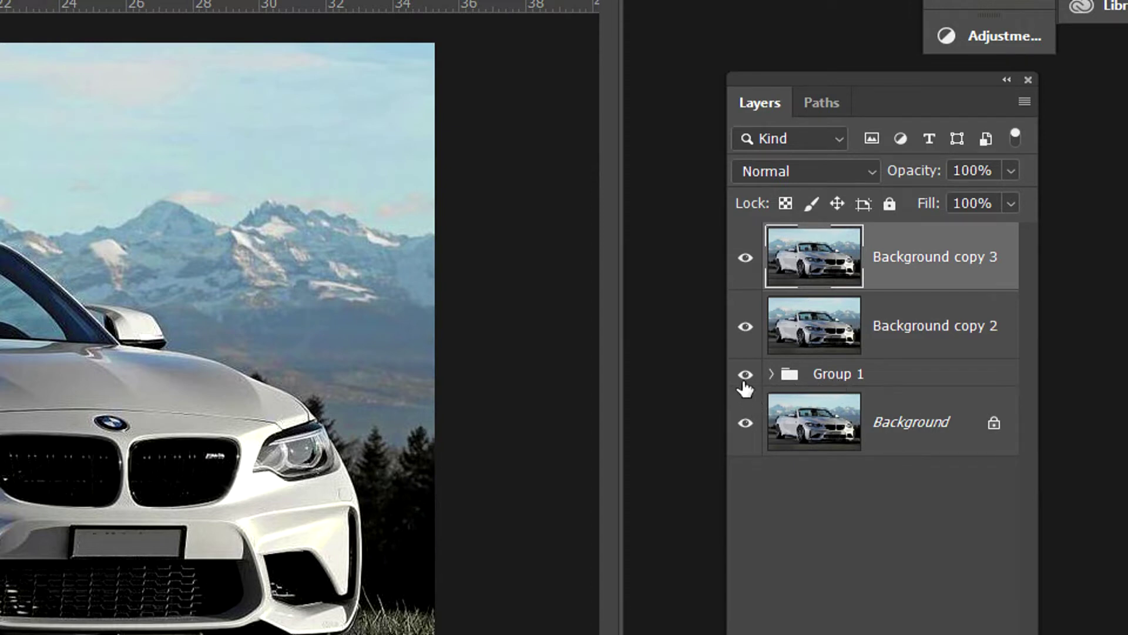
left_click(817, 323)
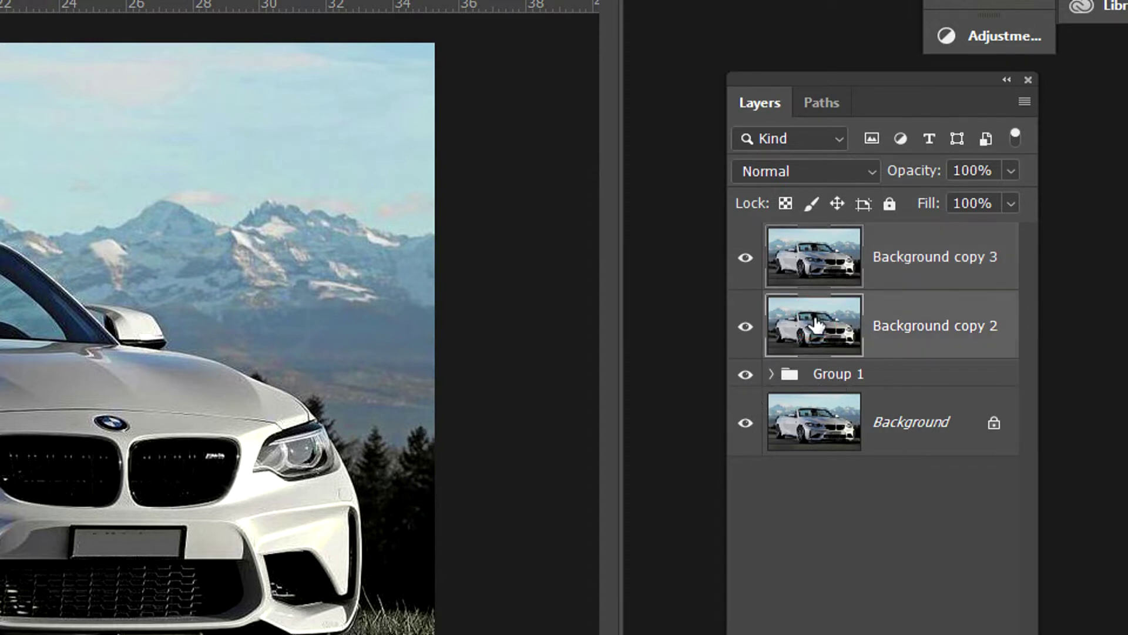
left_click(744, 258)
left_click(745, 257)
left_click(811, 262)
left_click(816, 320)
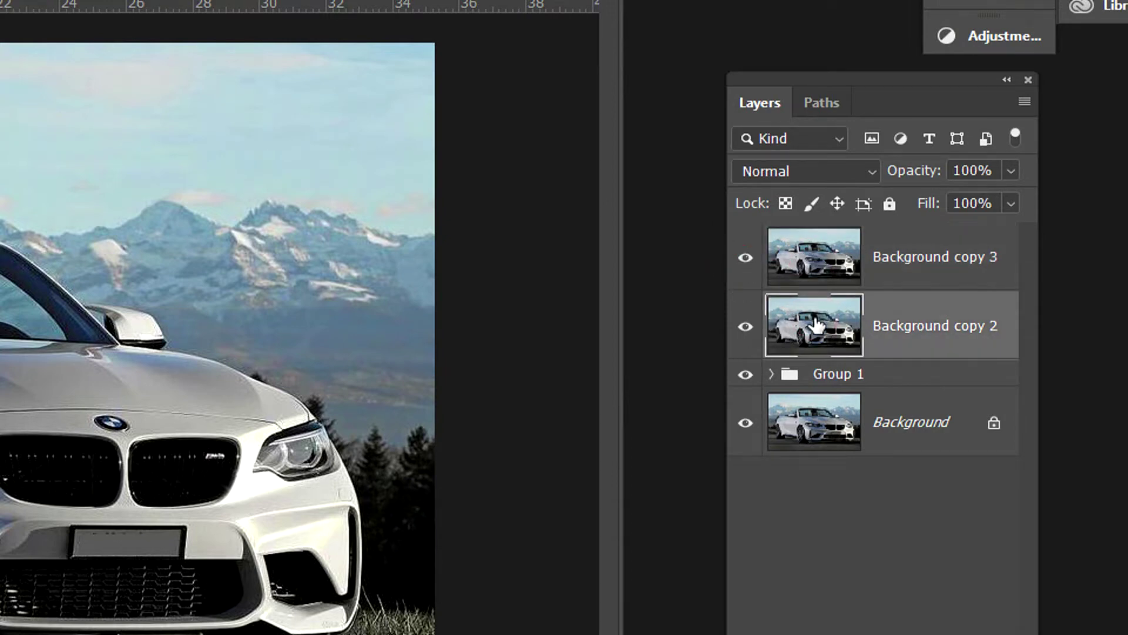
left_click(826, 436)
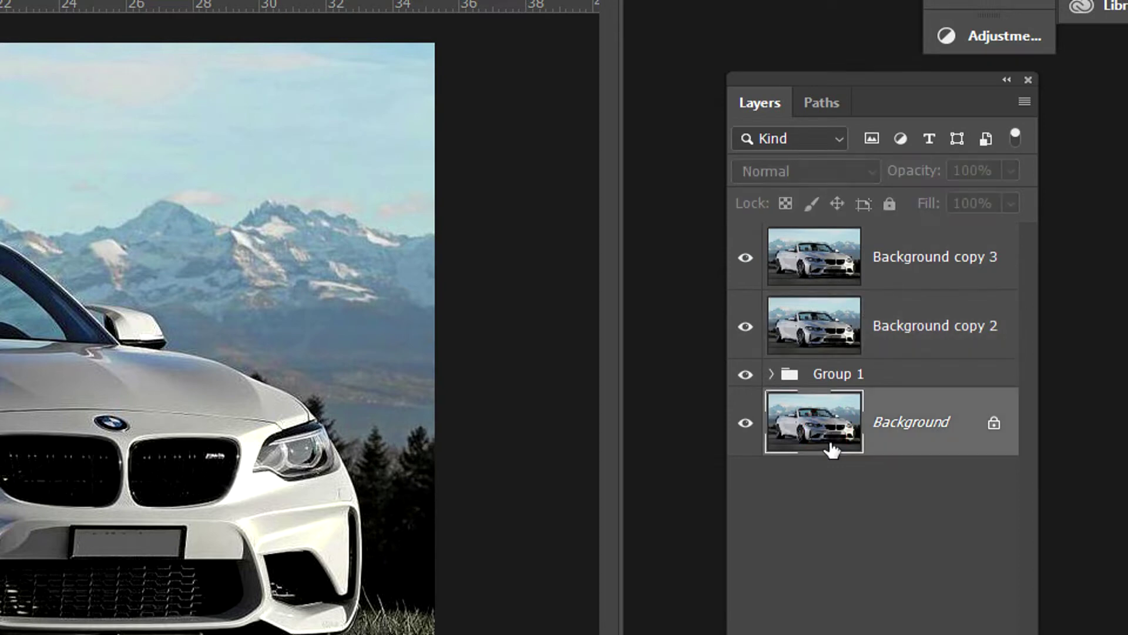
left_click(815, 326)
left_click(745, 257)
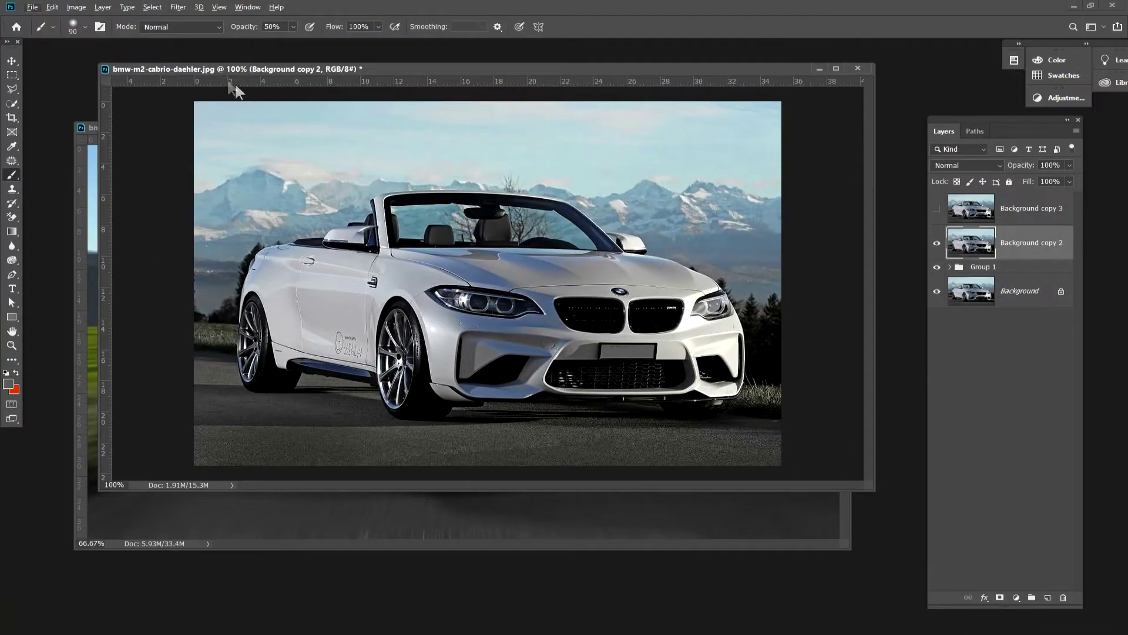
left_click(178, 7)
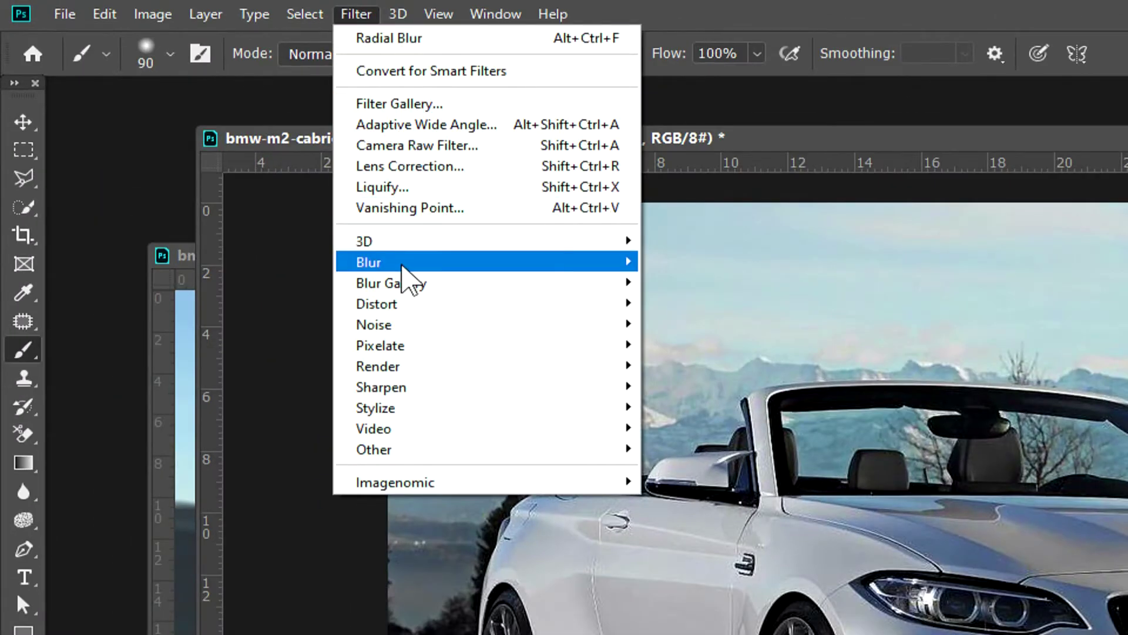
Apply a Zoom Radial Blur of Amount 20 at Best quality, centred toward the left
mouse_move(487, 262)
left_click(732, 406)
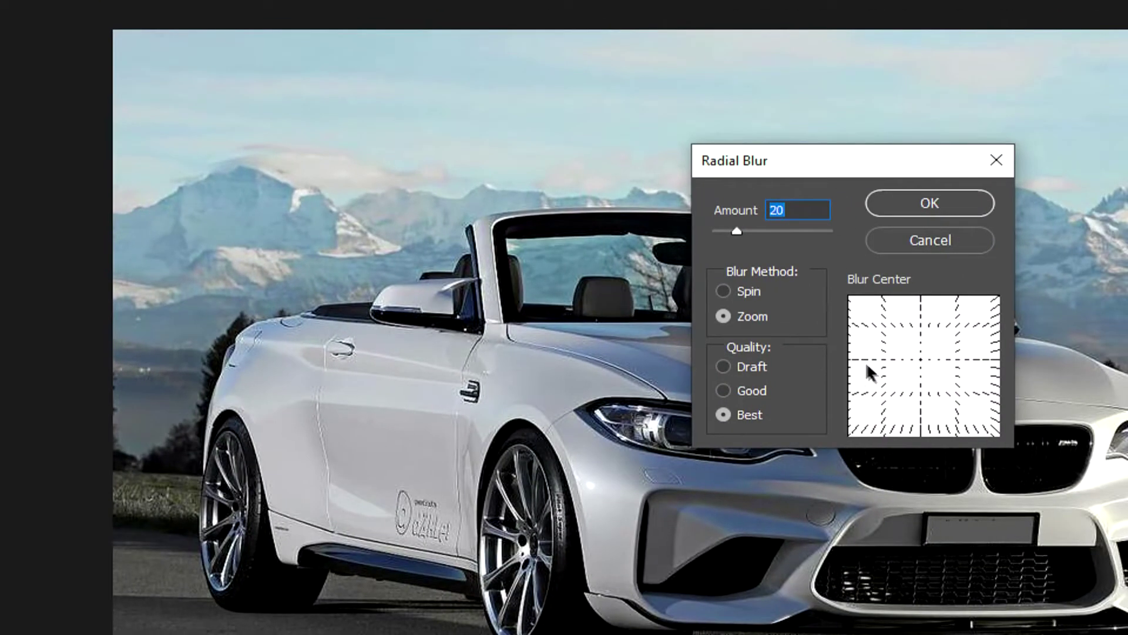
left_click(881, 355)
left_click_drag(875, 357, 843, 361)
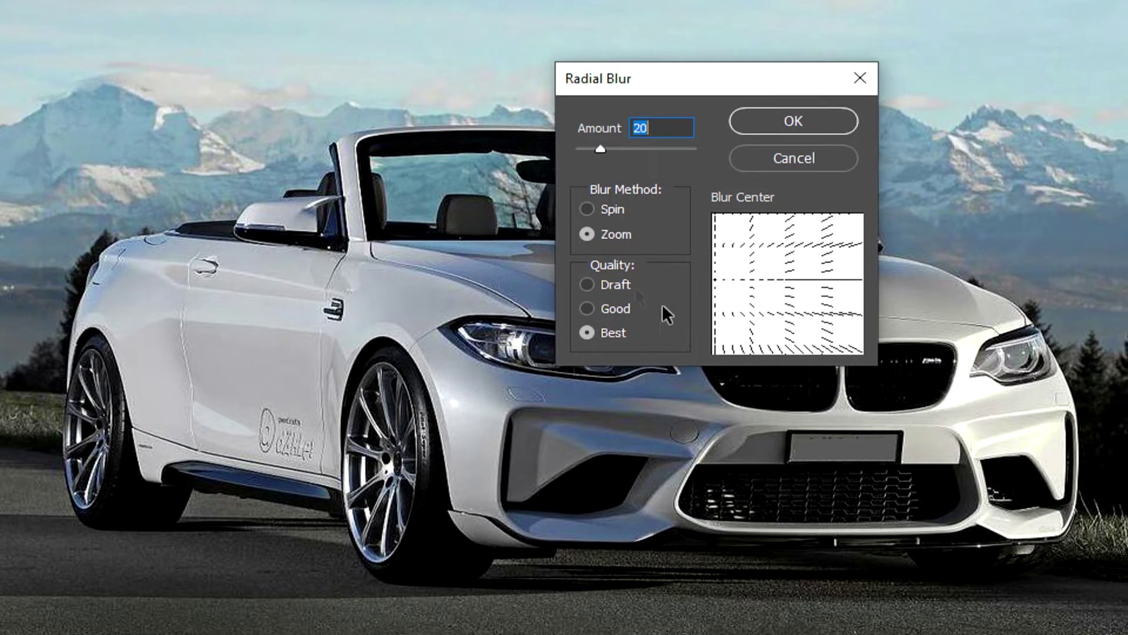
left_click(587, 234)
left_click(587, 333)
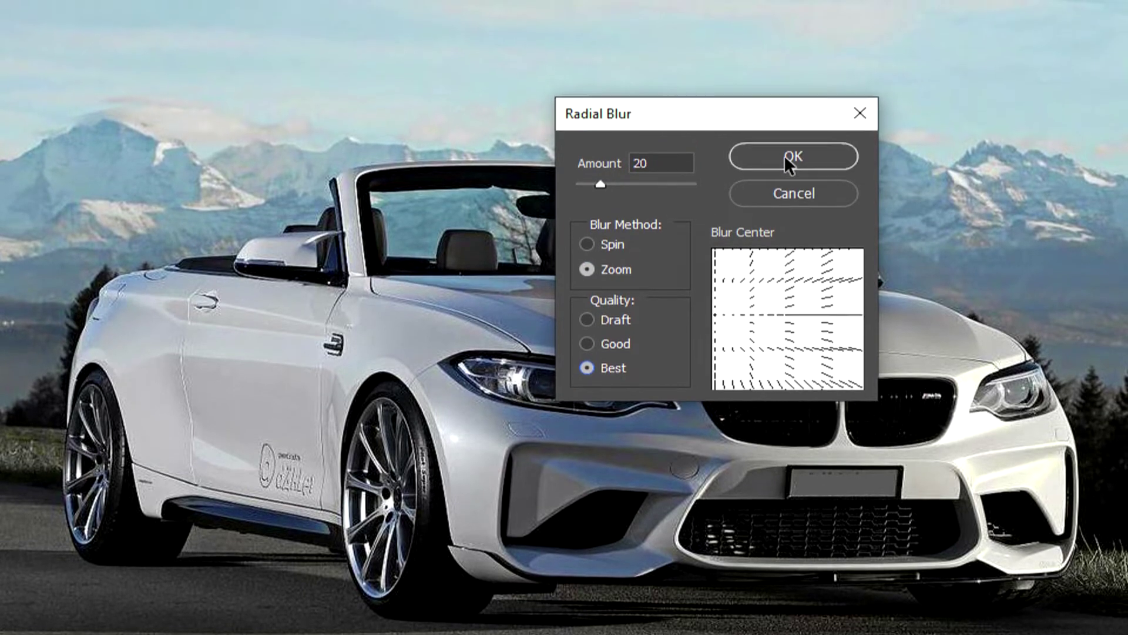
left_click(783, 154)
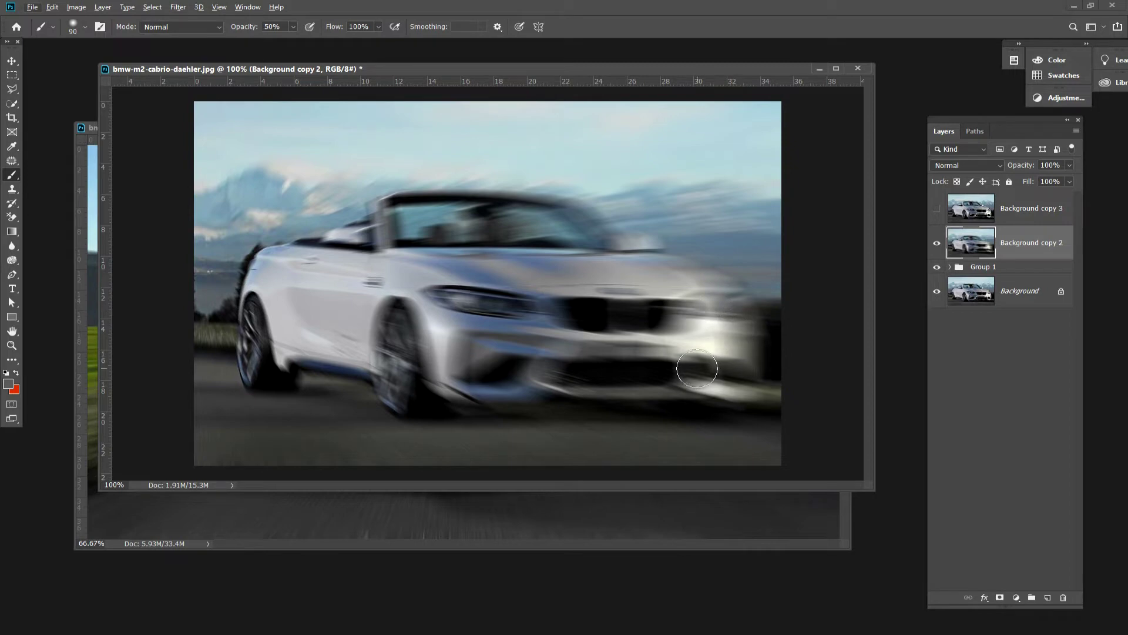
Undo the radial blur and set up the plain Lasso tool with a 1 px feather
key("ctrl+z")
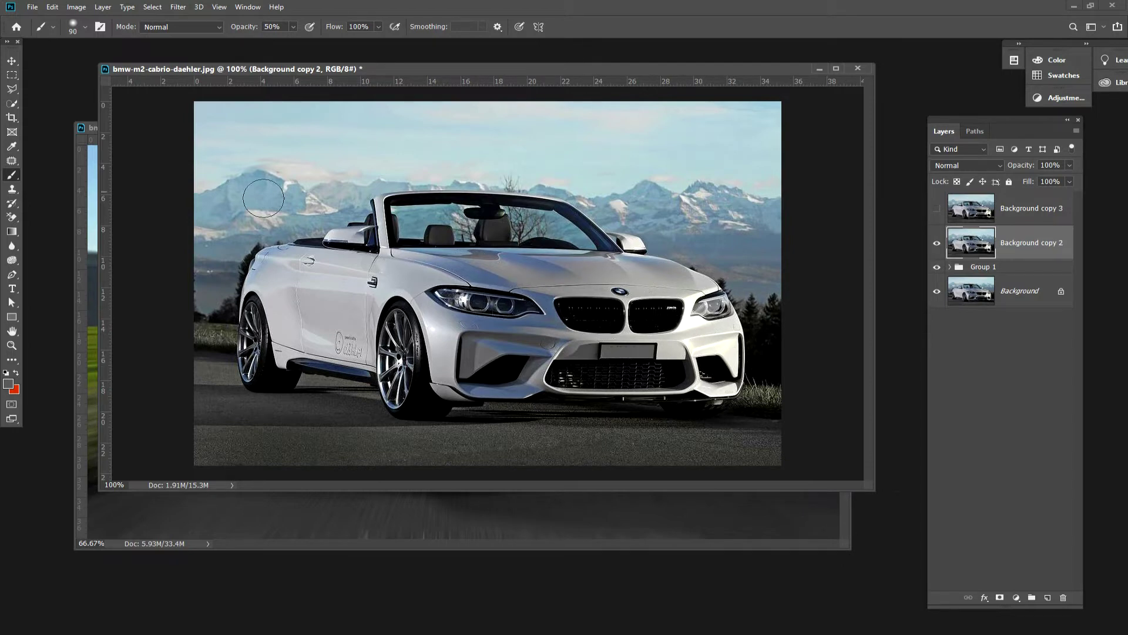
left_click_drag(12, 89, 32, 100)
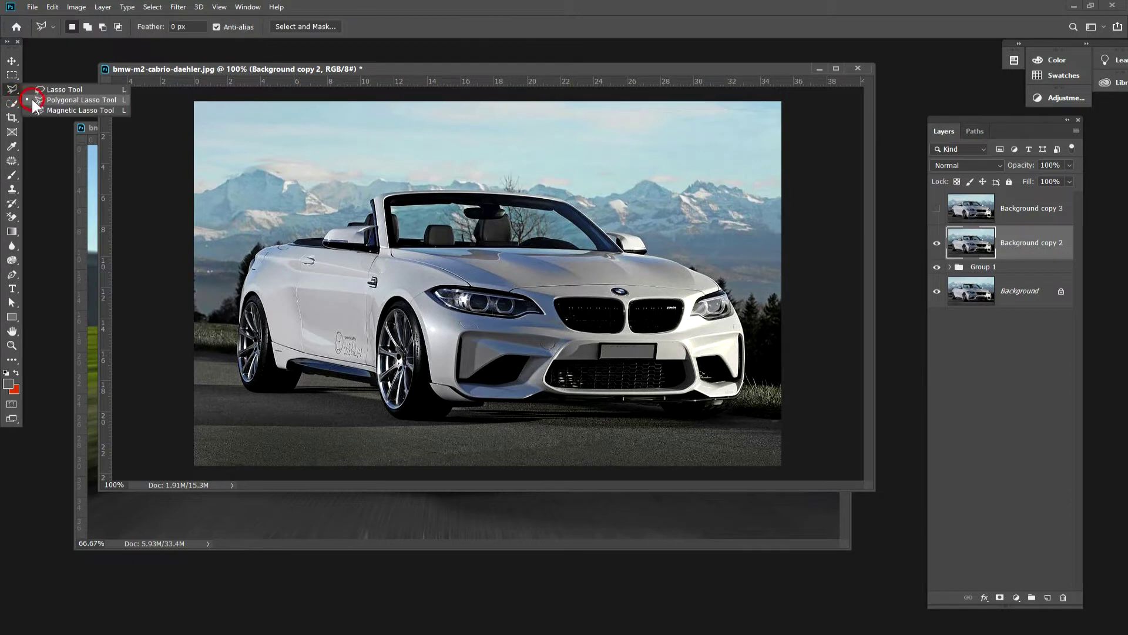
left_click(40, 91)
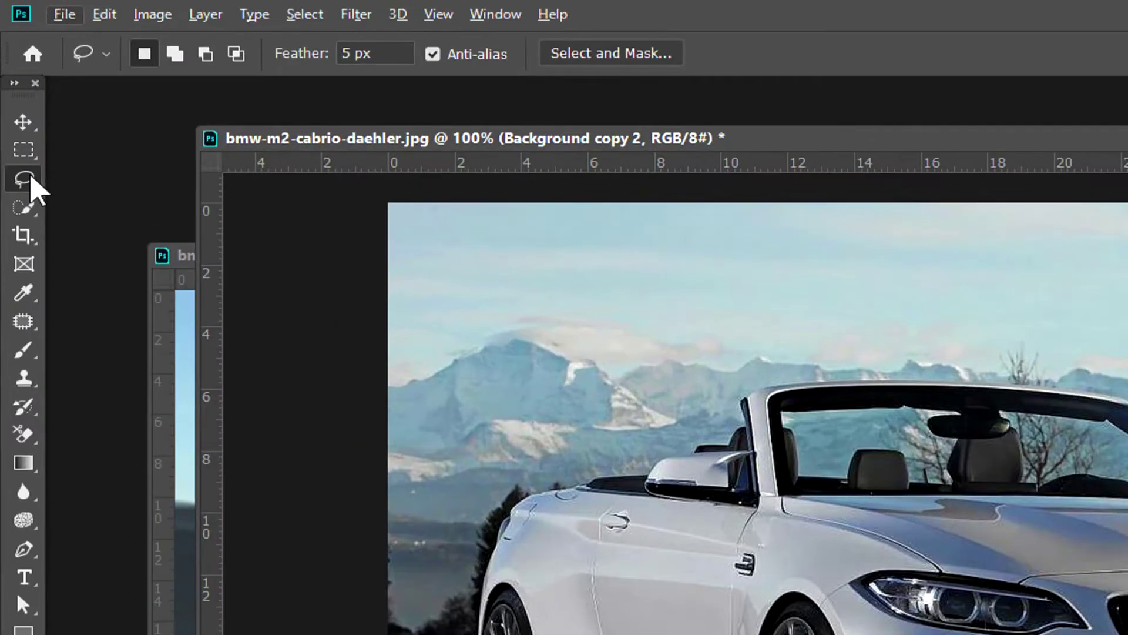
left_click_drag(11, 89, 46, 100)
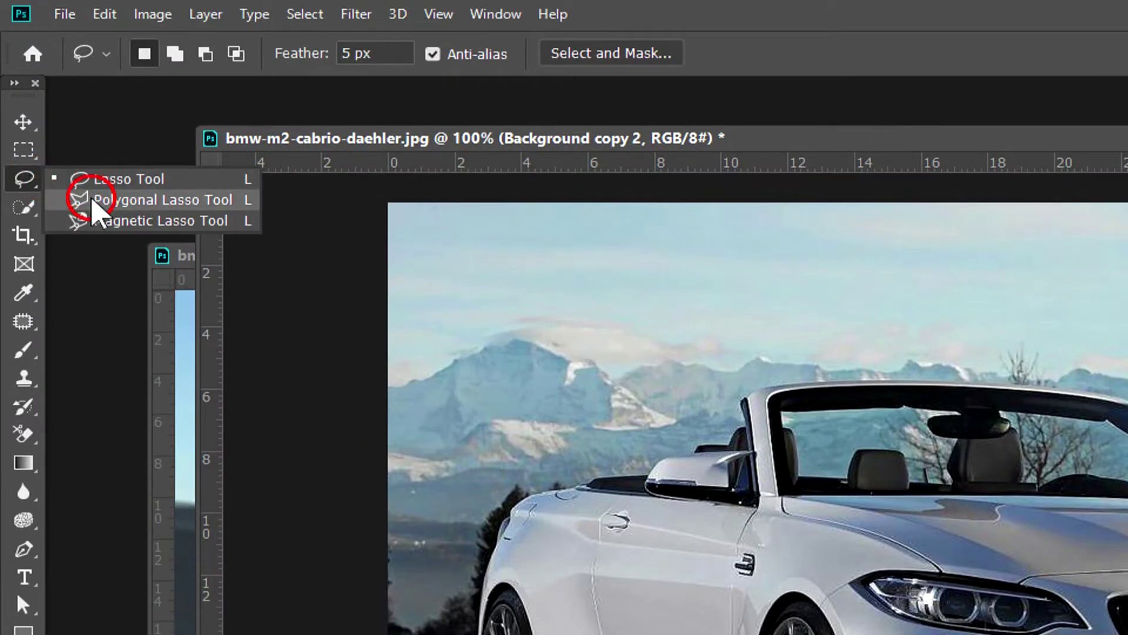
left_click(91, 180)
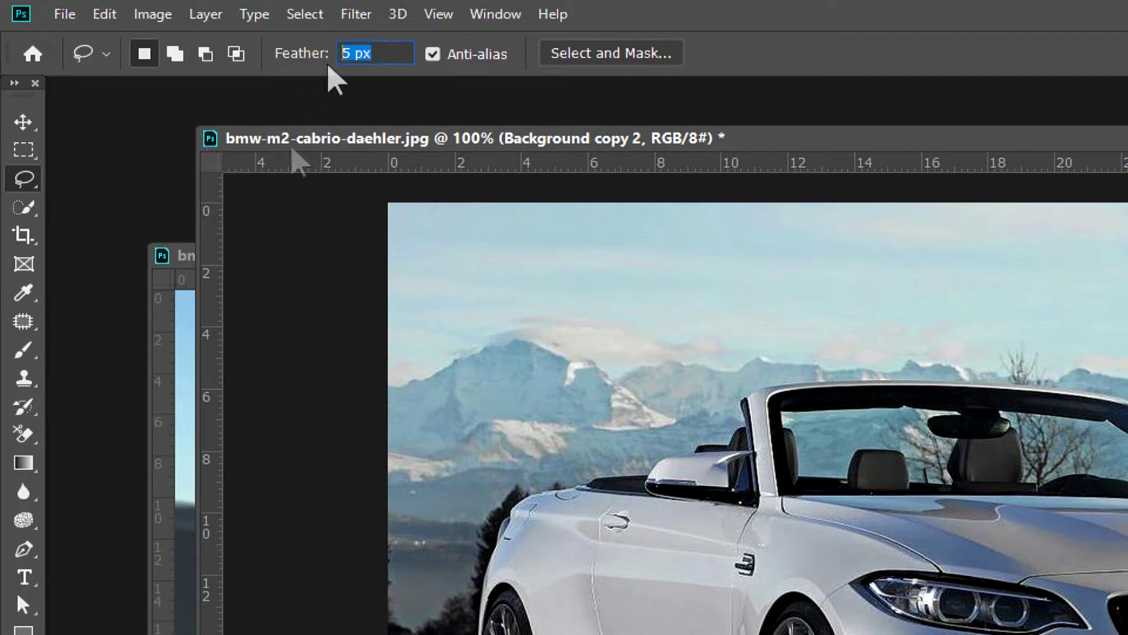
key("Return")
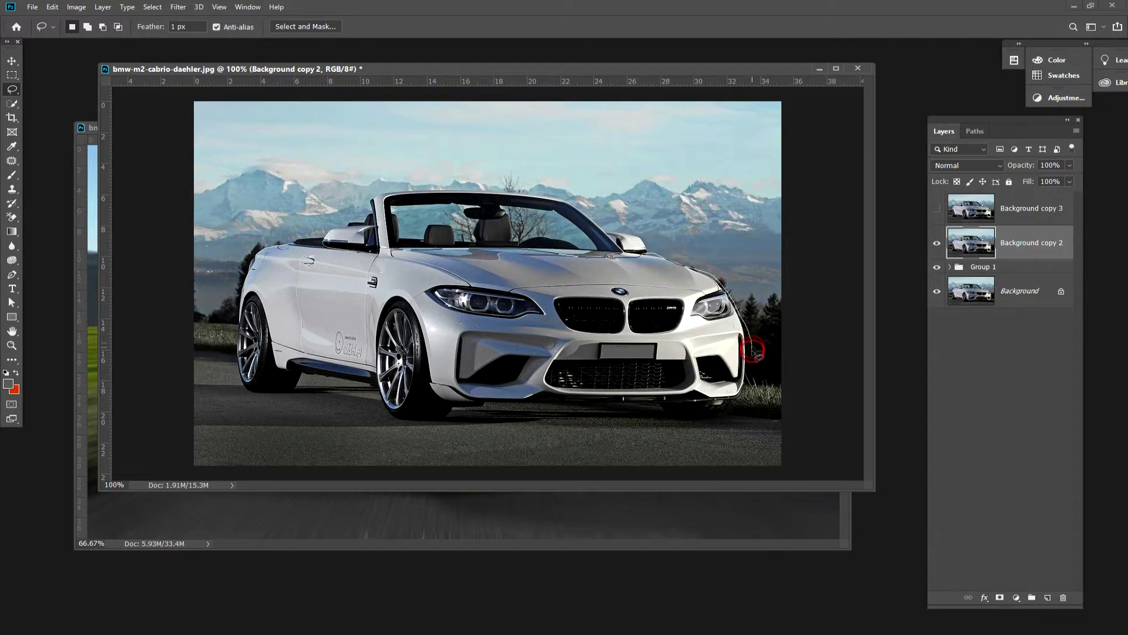
Outline the car's front, from door to bumper, as a freehand selection
left_click_drag(759, 373, 414, 285)
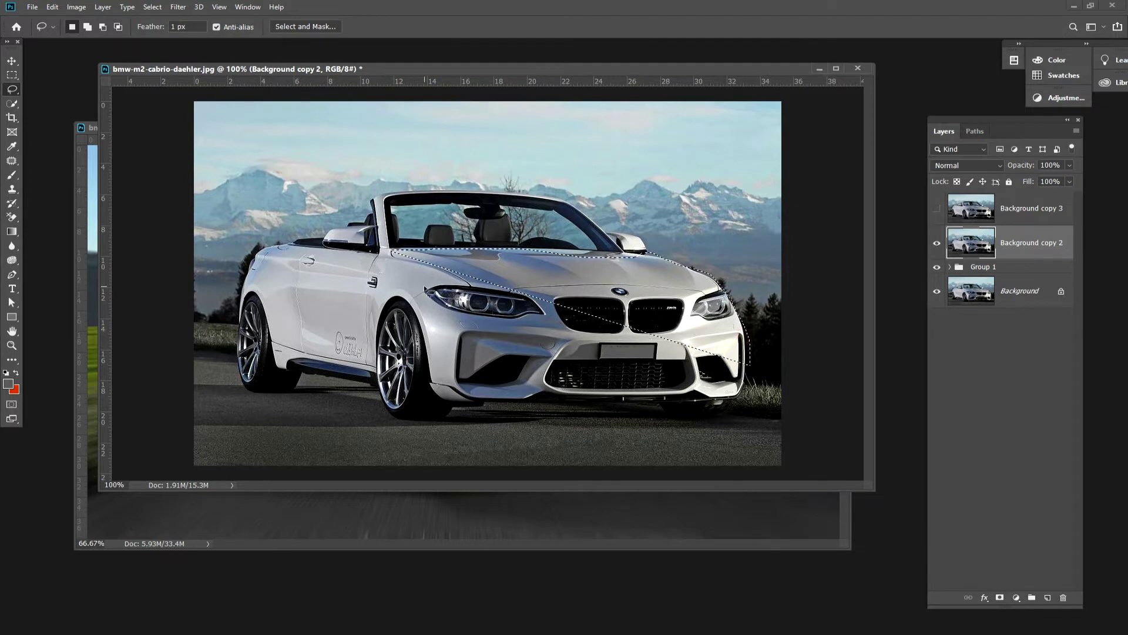
key("Escape")
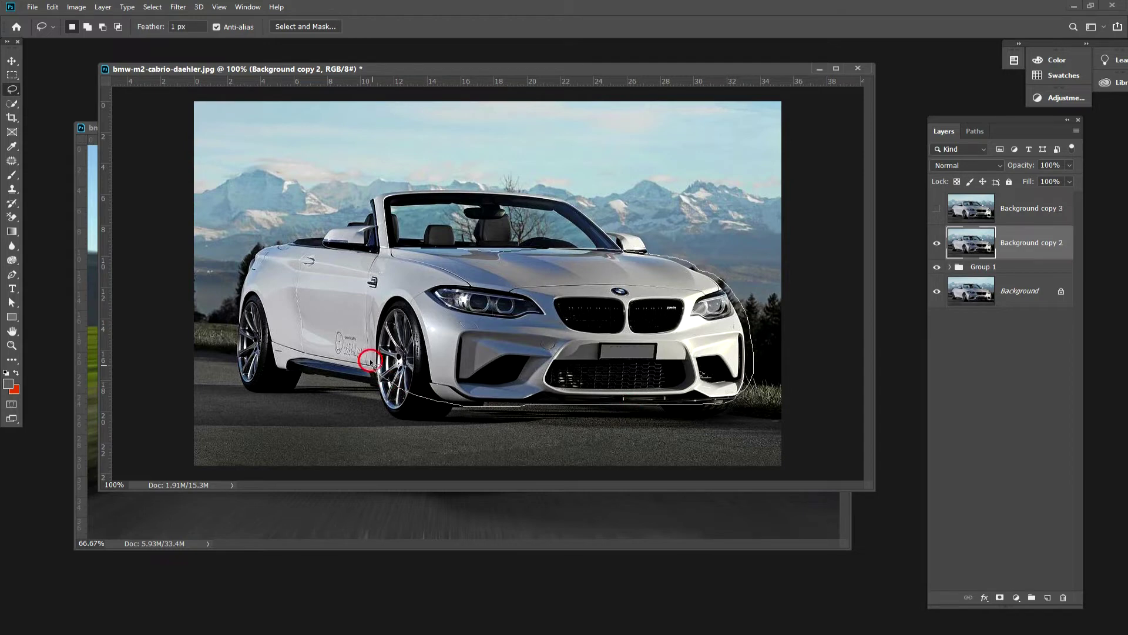
left_click_drag(396, 252, 396, 252)
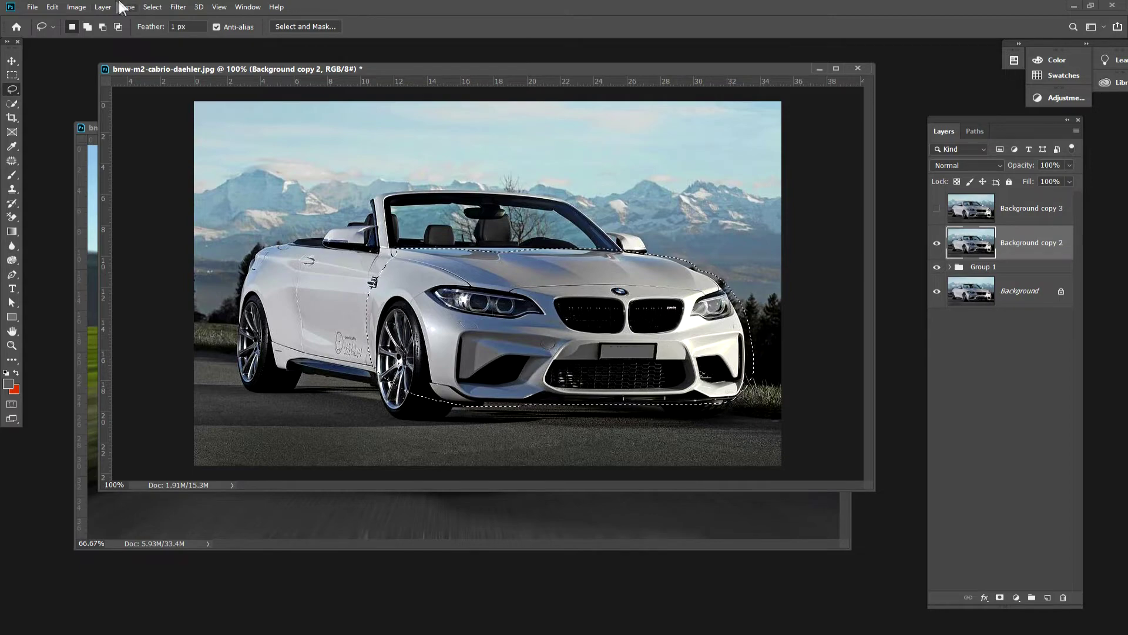
Fill the selected car front with Content-Aware fill, then deselect
left_click(52, 7)
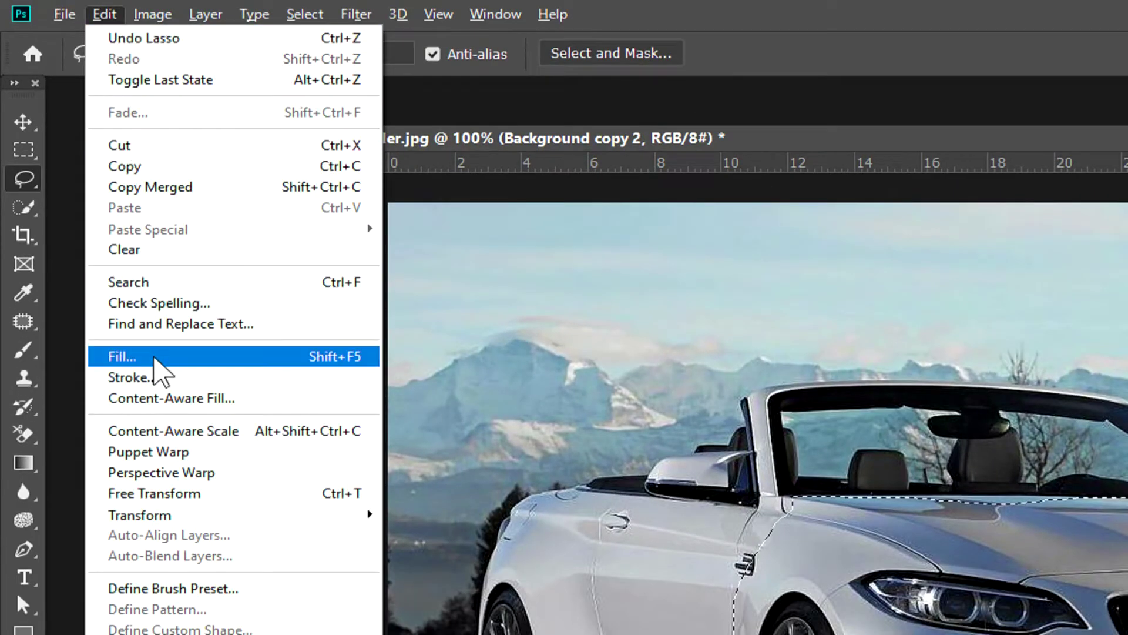
left_click(152, 357)
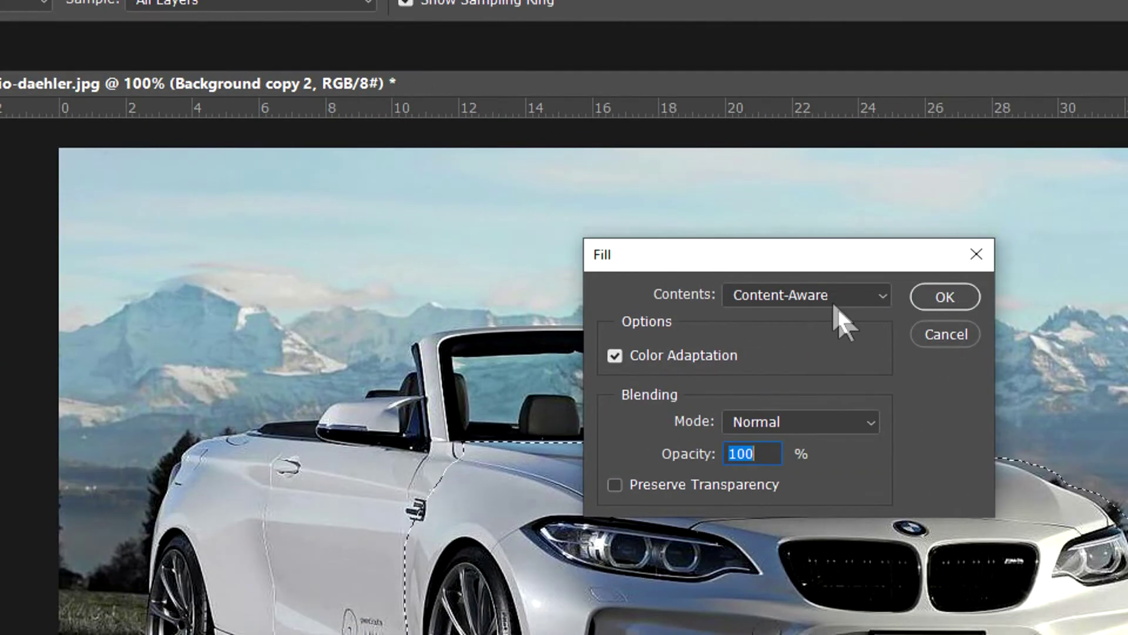
left_click(794, 295)
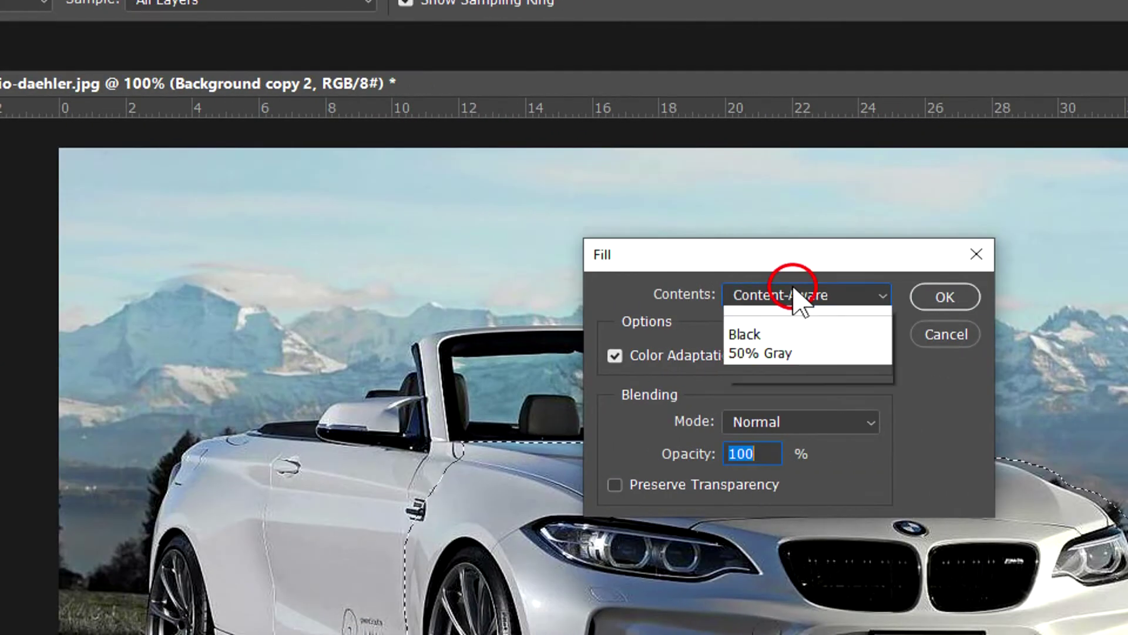
left_click(794, 391)
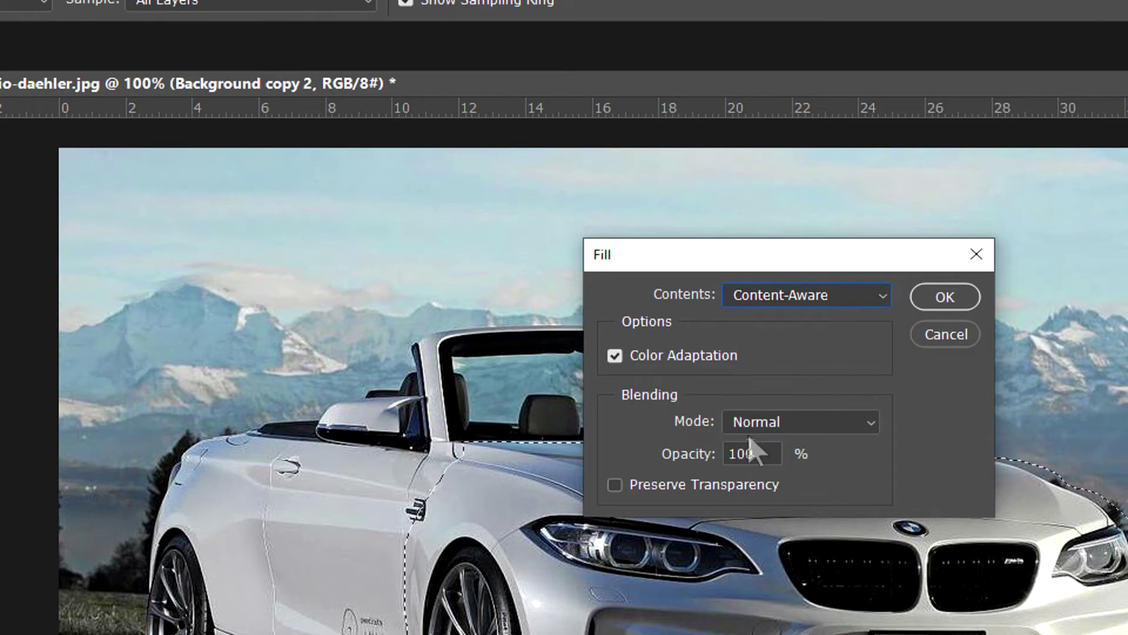
left_click(944, 297)
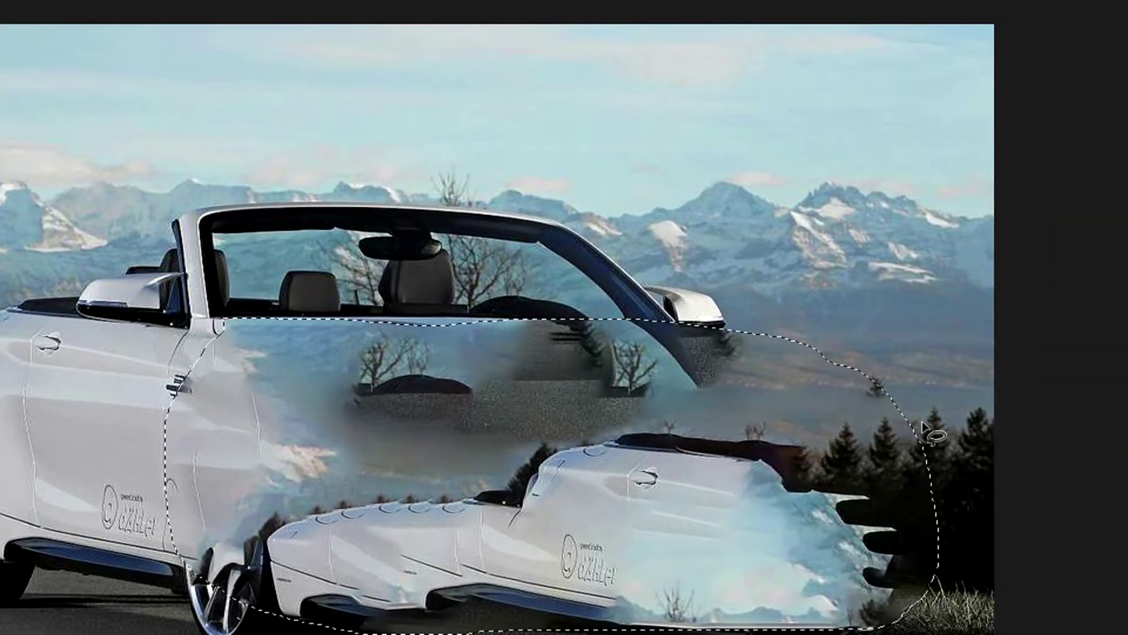
key("ctrl+d")
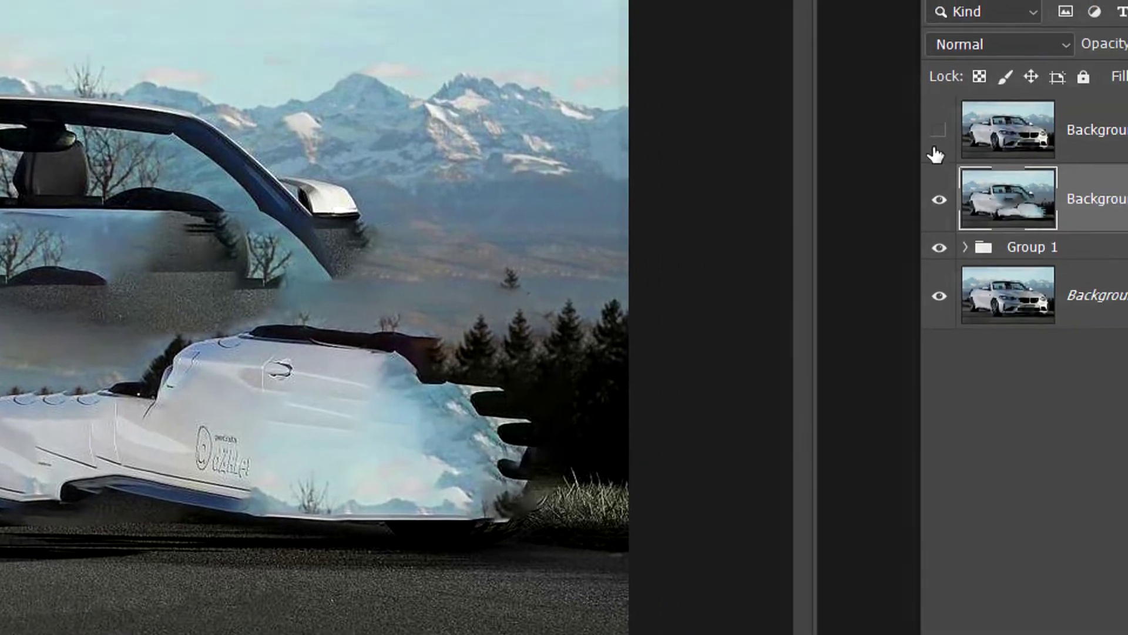
Toggle Background copy 3 on and off to compare it with the filled Background copy 2
left_click(894, 153)
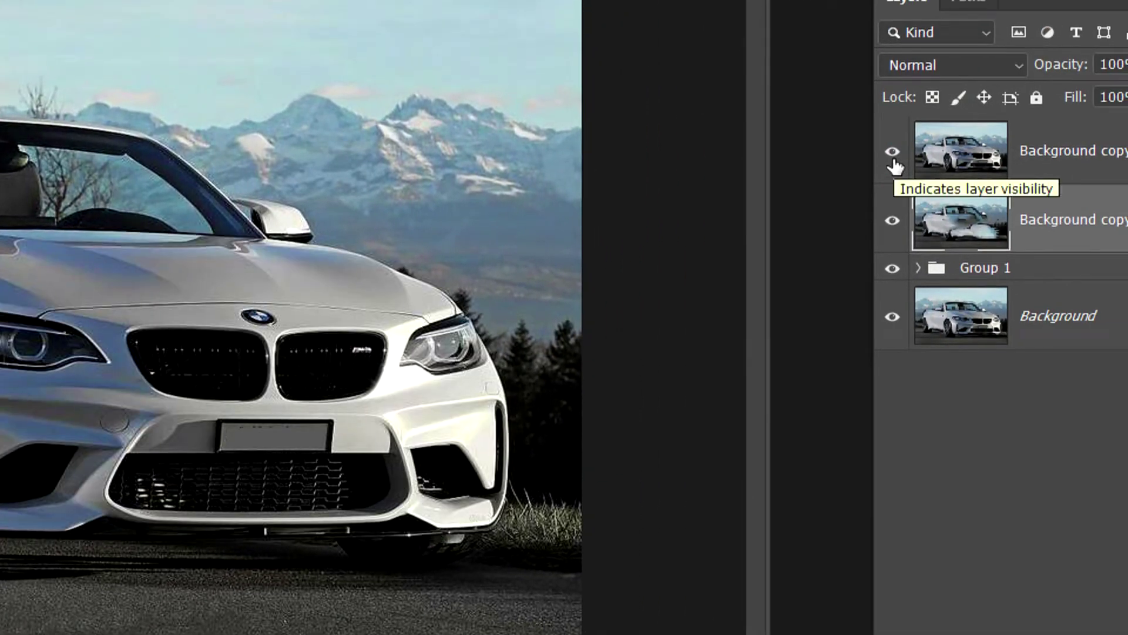
left_click(893, 154)
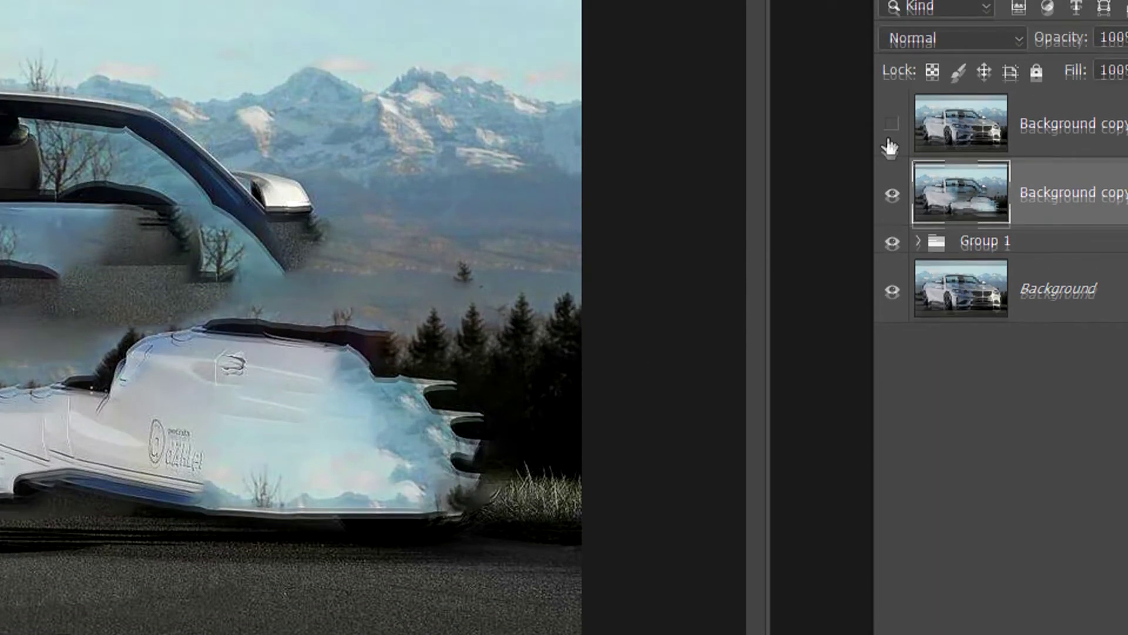
left_click(891, 155)
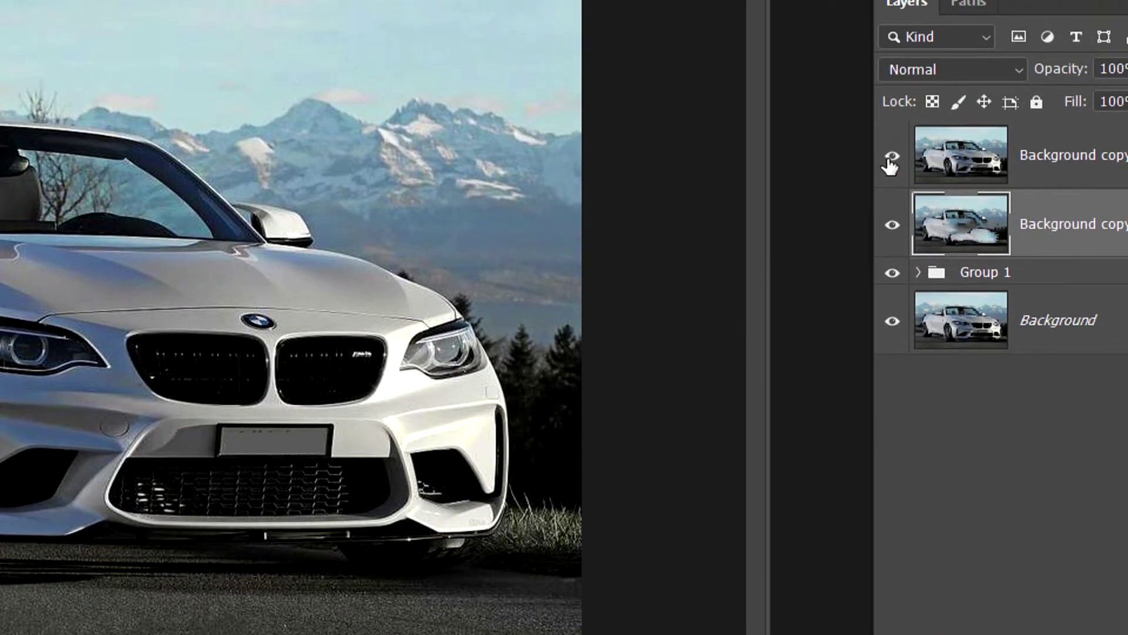
left_click(891, 156)
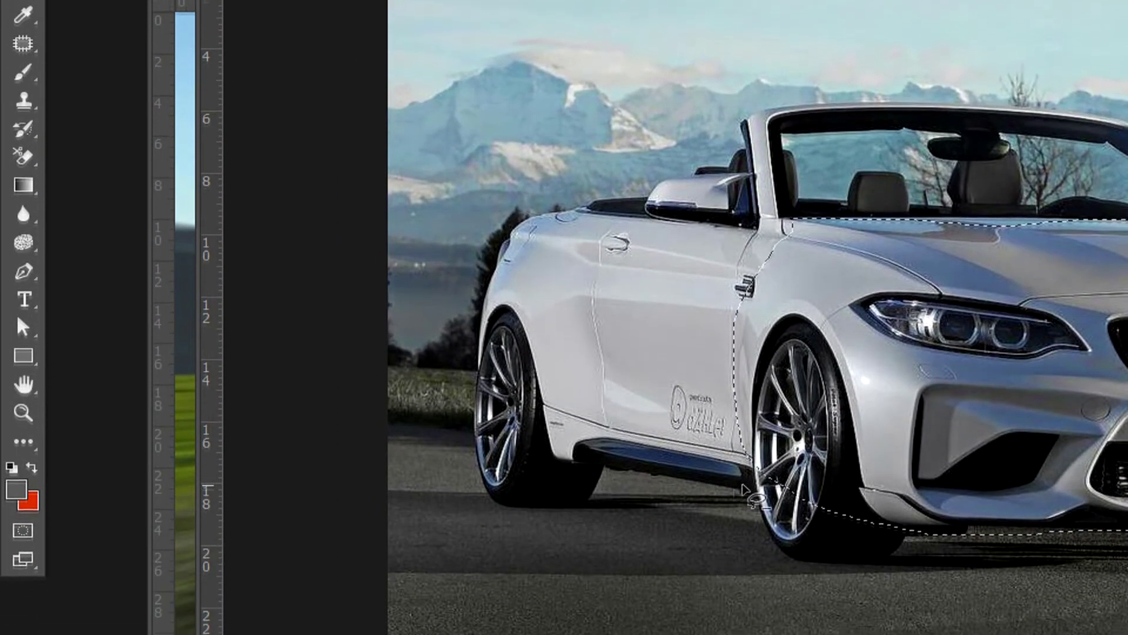
Subtract the lower bumper from the selection and Content-Aware fill the remaining car front
mouse_move(816, 571)
left_mouse_down()
mouse_move(963, 458)
mouse_move(486, 481)
left_mouse_up()
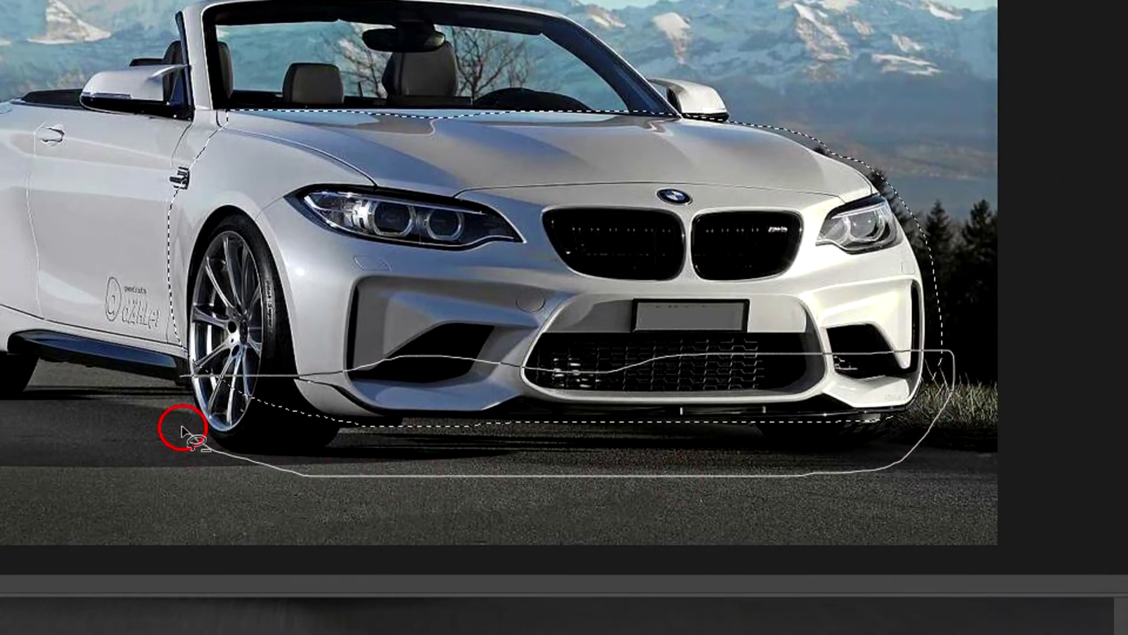
left_click_drag(486, 481, 176, 429)
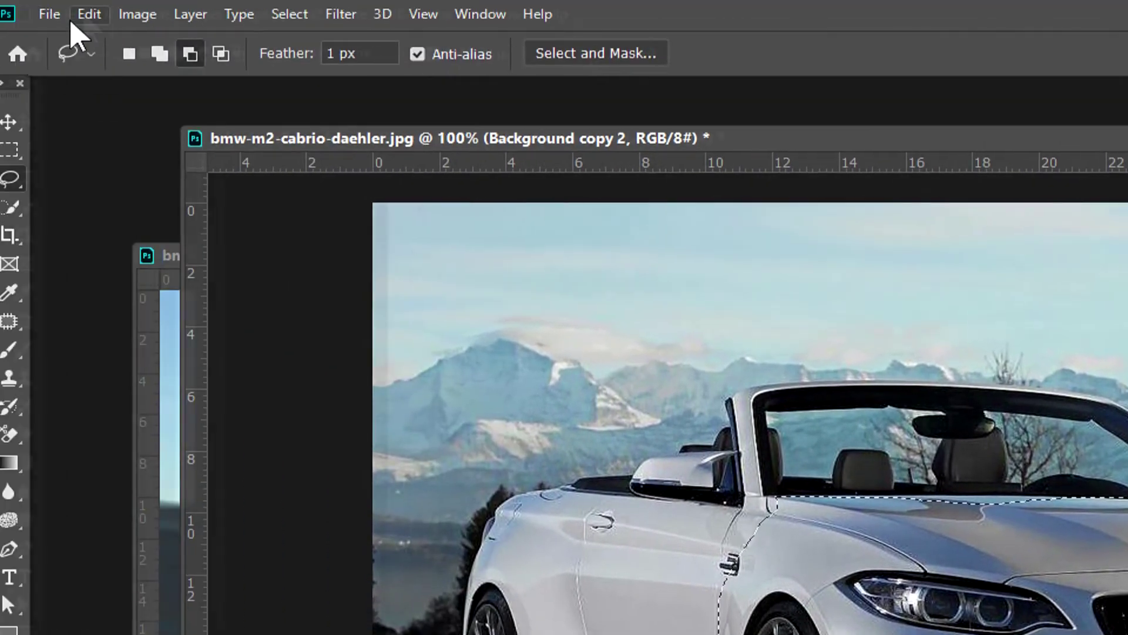
left_click(103, 13)
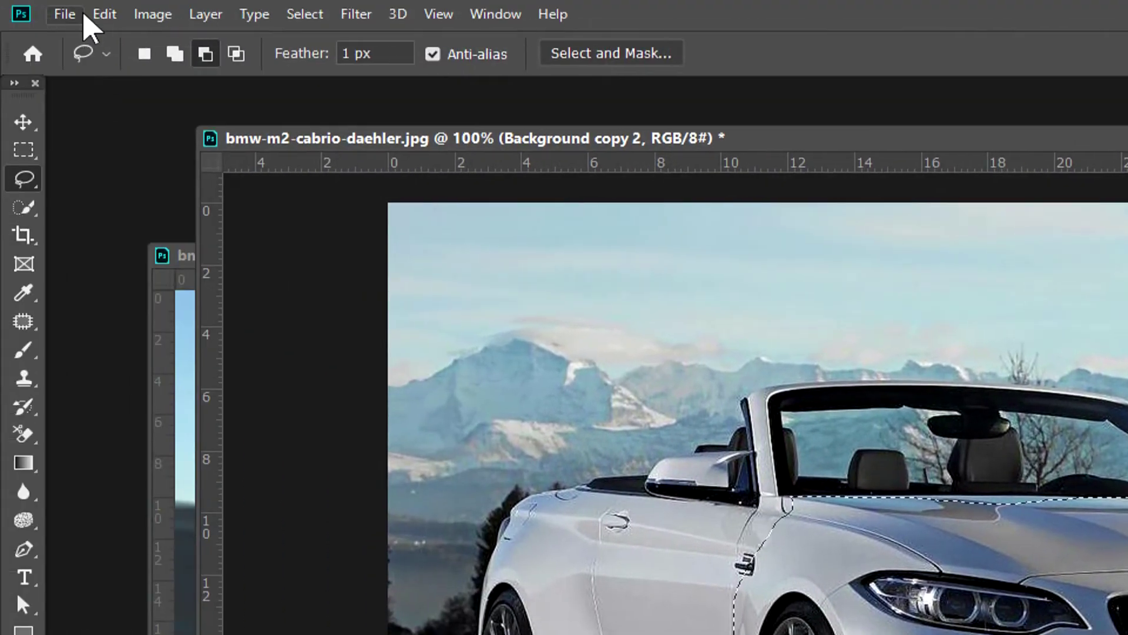
left_click(108, 356)
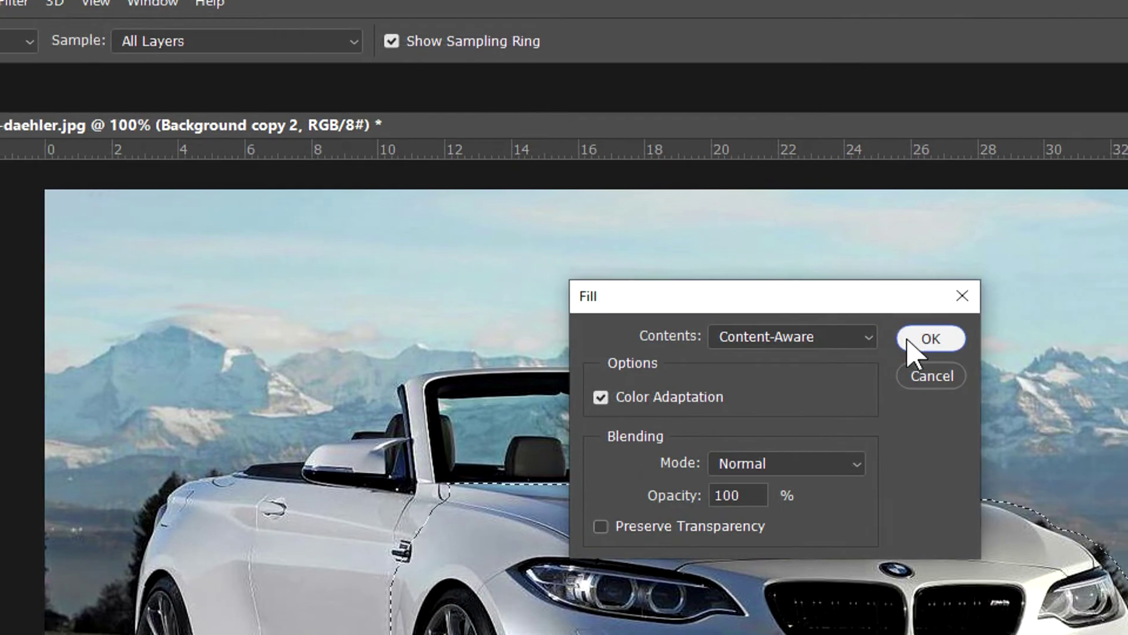
left_click(908, 341)
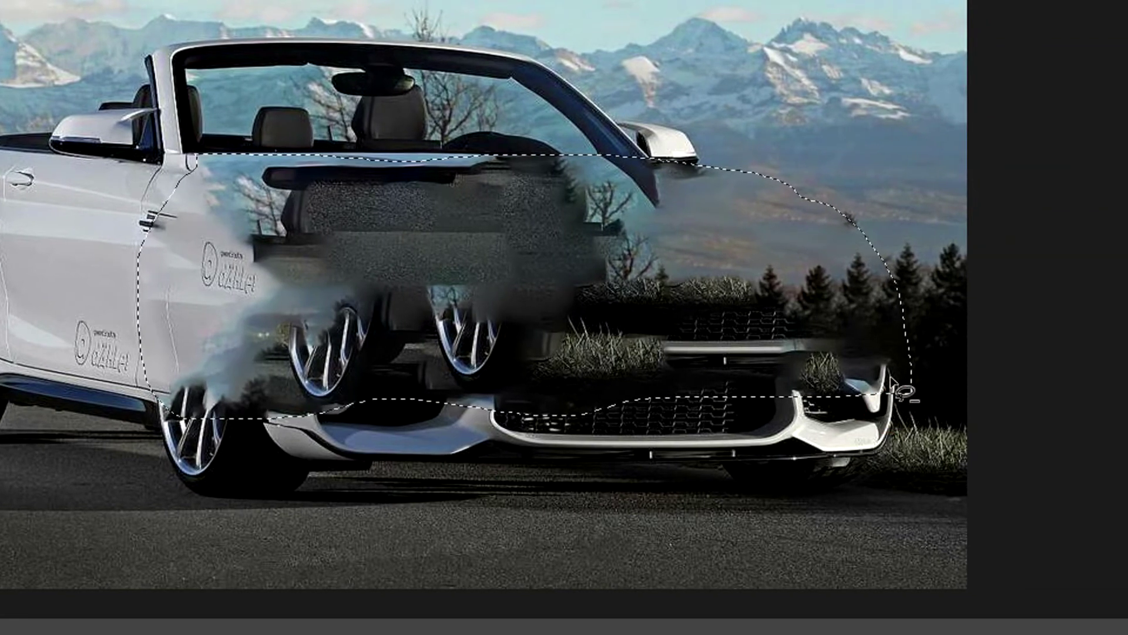
Trim the right bumper from the selection, deselect, and outline the bumper's right tip
mouse_move(889, 411)
left_mouse_down()
mouse_move(871, 453)
mouse_move(793, 365)
mouse_move(879, 353)
mouse_move(896, 417)
left_mouse_up()
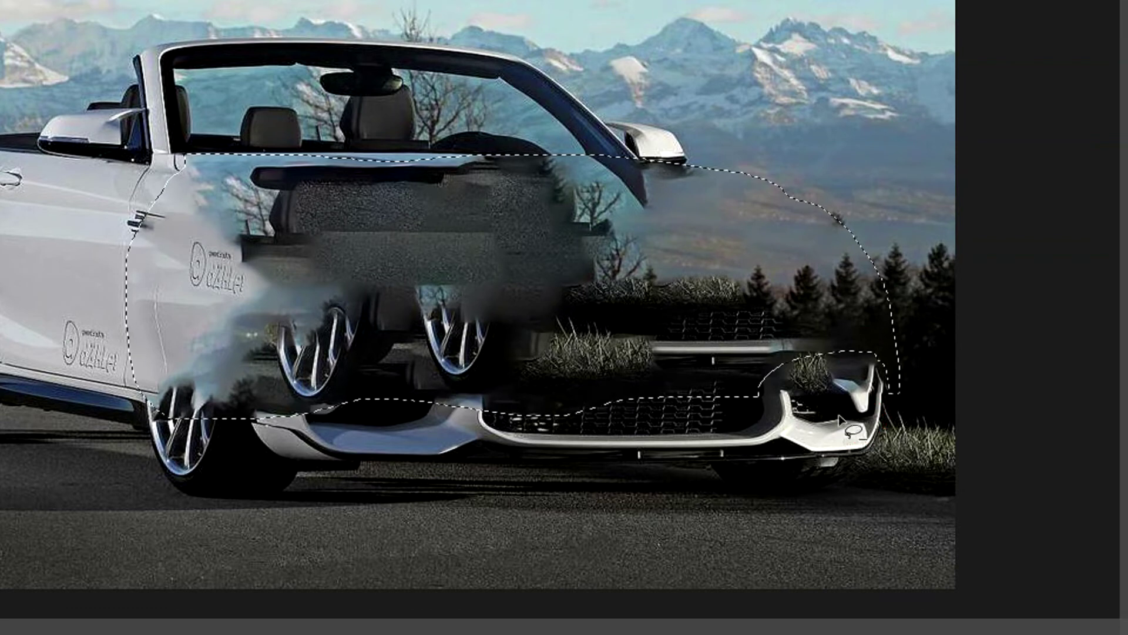
key("ctrl+d")
mouse_move(873, 366)
left_mouse_down()
mouse_move(876, 441)
mouse_move(839, 453)
mouse_move(788, 385)
mouse_move(851, 357)
mouse_move(840, 382)
left_mouse_up()
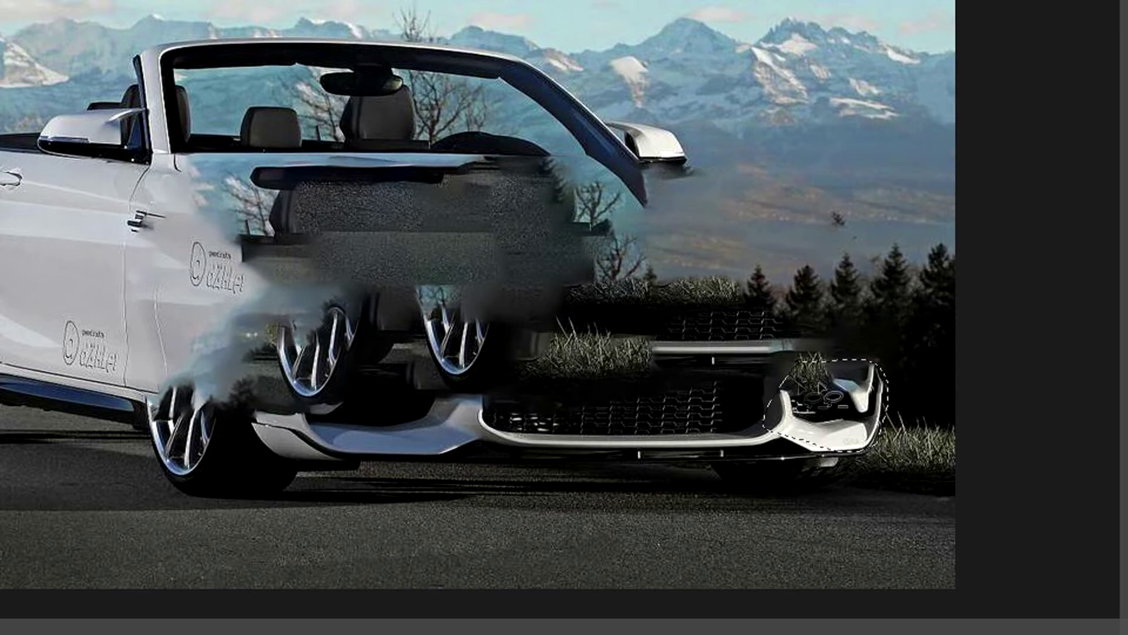
scroll(886, 408, "right", 2)
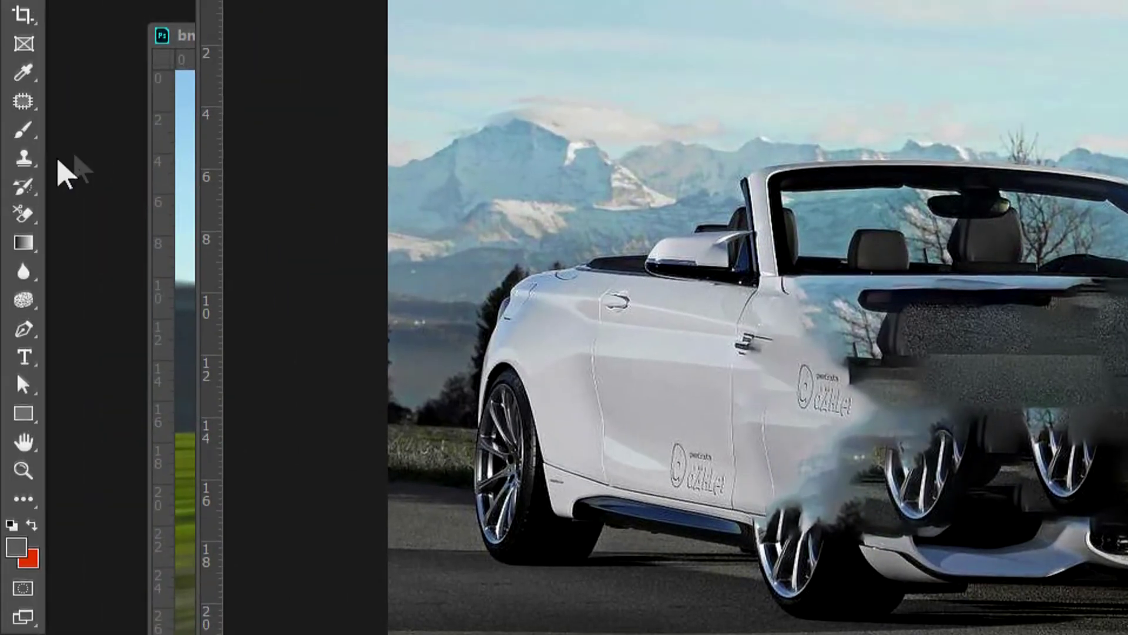
Clone-stamp grass over the leftover white bumper fragment and right bumper tip
left_click(31, 165)
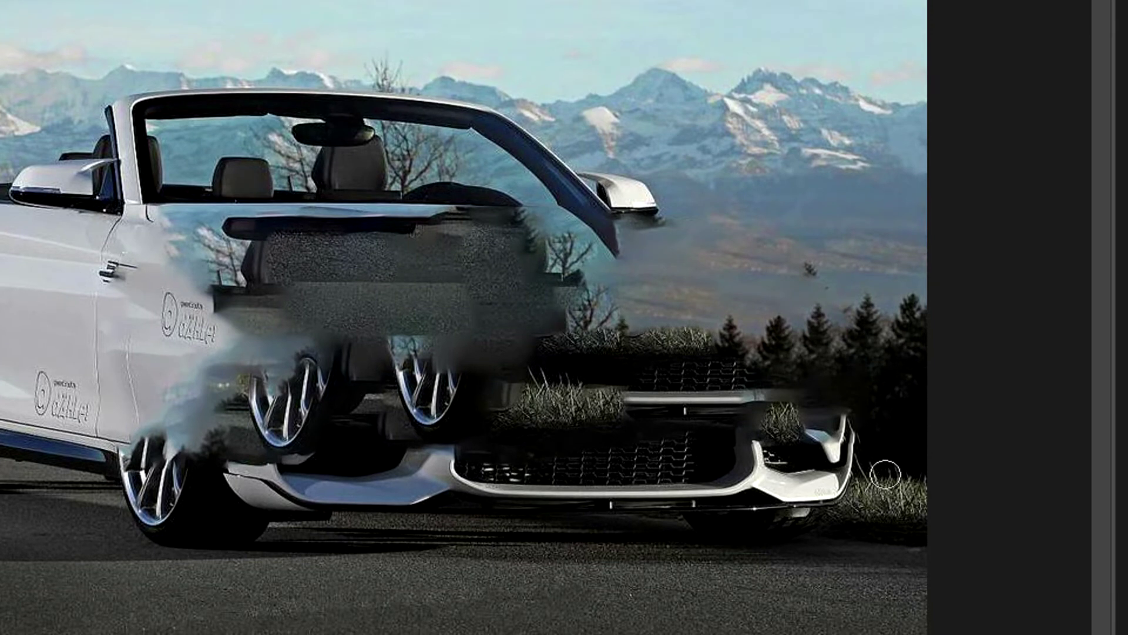
mouse_move(851, 466)
left_mouse_down()
mouse_move(839, 423)
mouse_move(831, 449)
mouse_move(859, 468)
left_mouse_up()
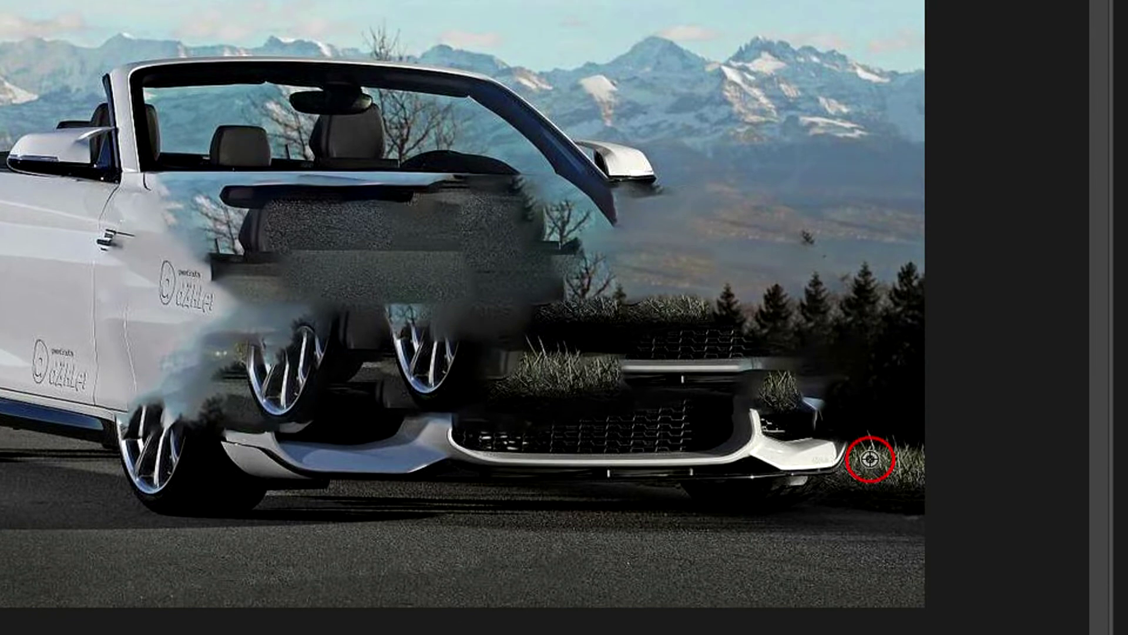
mouse_move(839, 454)
left_mouse_down()
mouse_move(826, 465)
mouse_move(818, 382)
left_mouse_up()
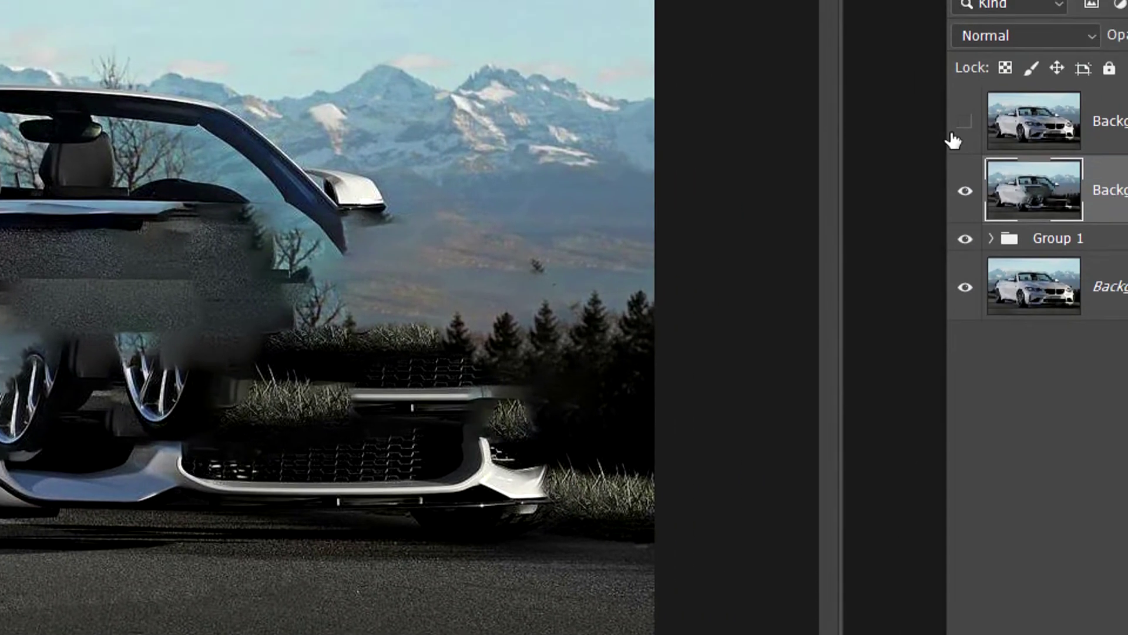
Compare with Background copy 3, then clone away the bumper's lower right corner on Background copy 2
left_click(906, 156)
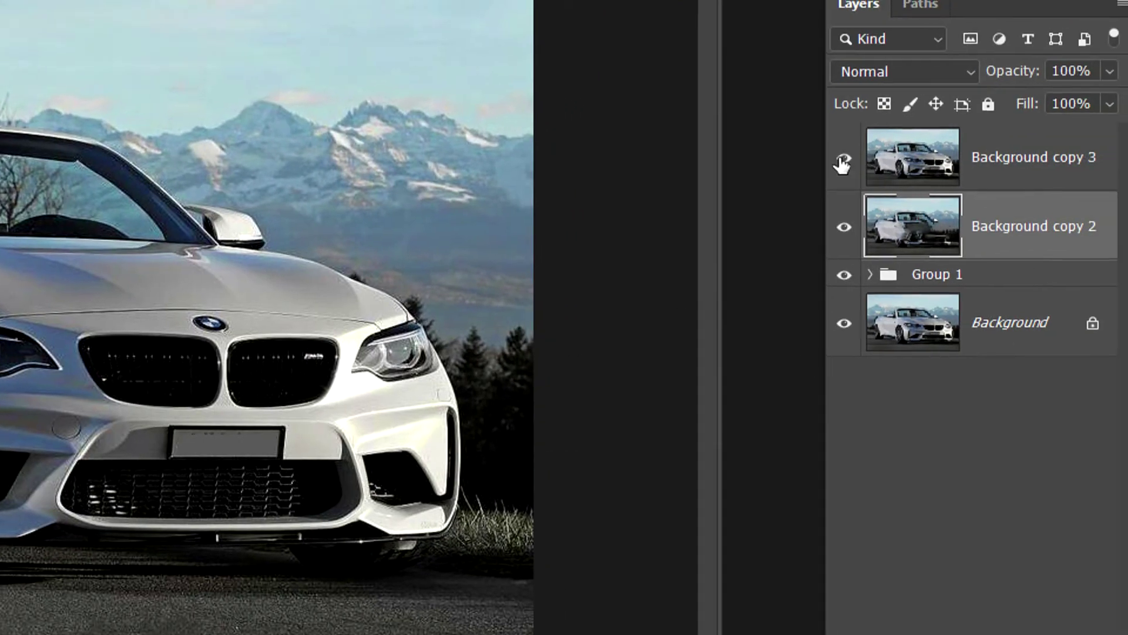
left_click(843, 161)
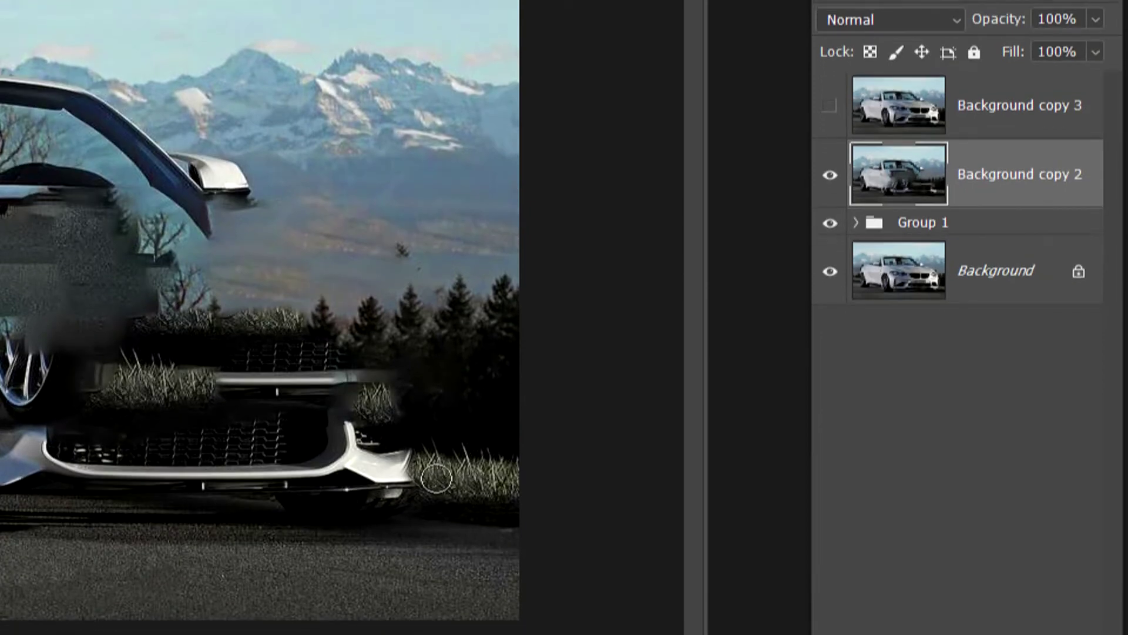
mouse_move(411, 475)
left_mouse_down()
mouse_move(386, 366)
mouse_move(353, 377)
left_mouse_up()
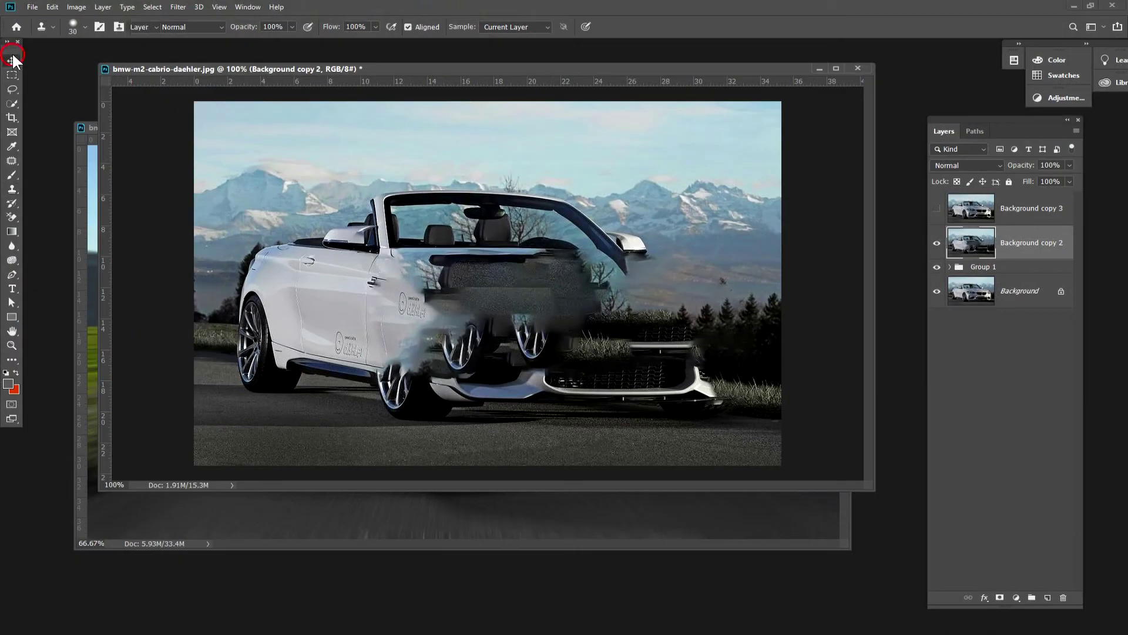
left_click(13, 57)
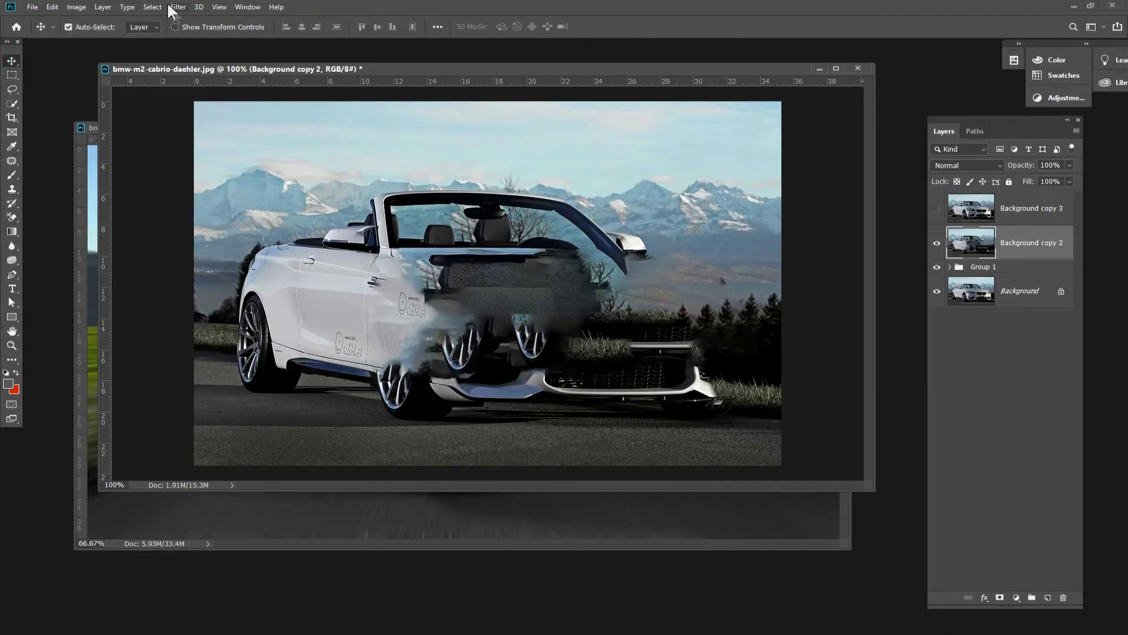
Apply a Zoom Radial Blur, amount 20 at Best quality, to Background copy 2
left_click(177, 7)
mouse_move(185, 131)
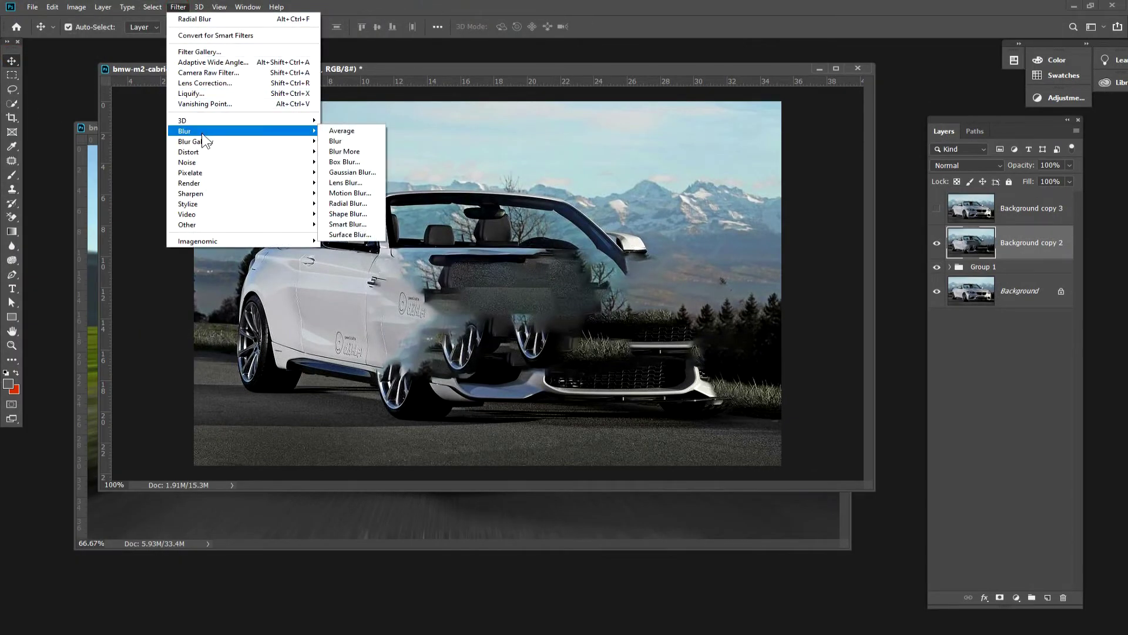
left_click(365, 172)
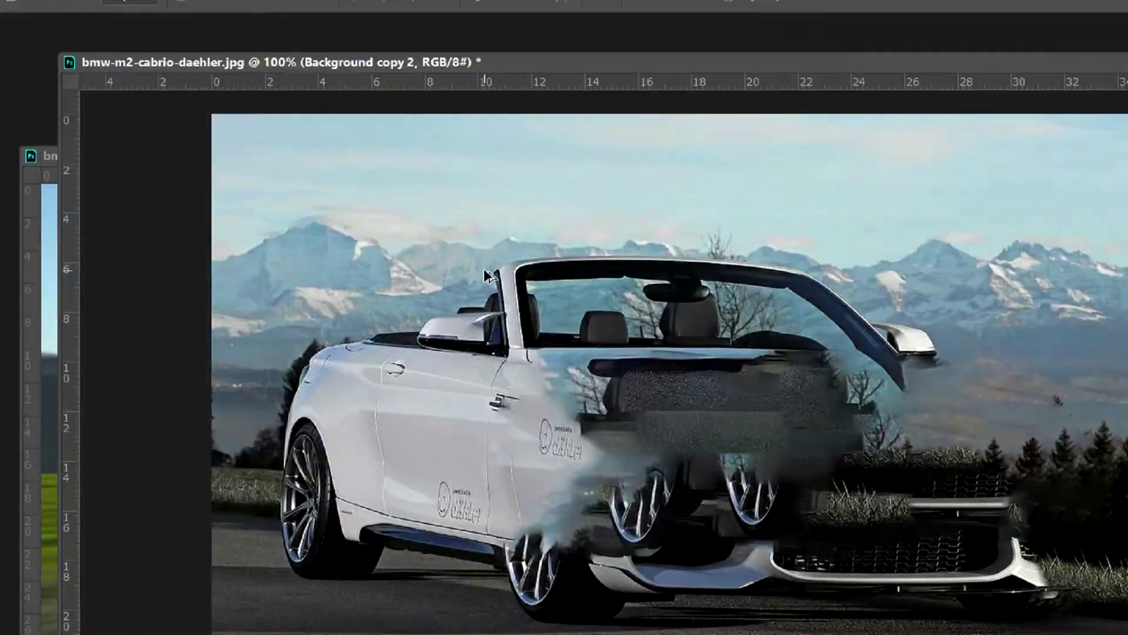
left_click(276, 13)
mouse_move(291, 262)
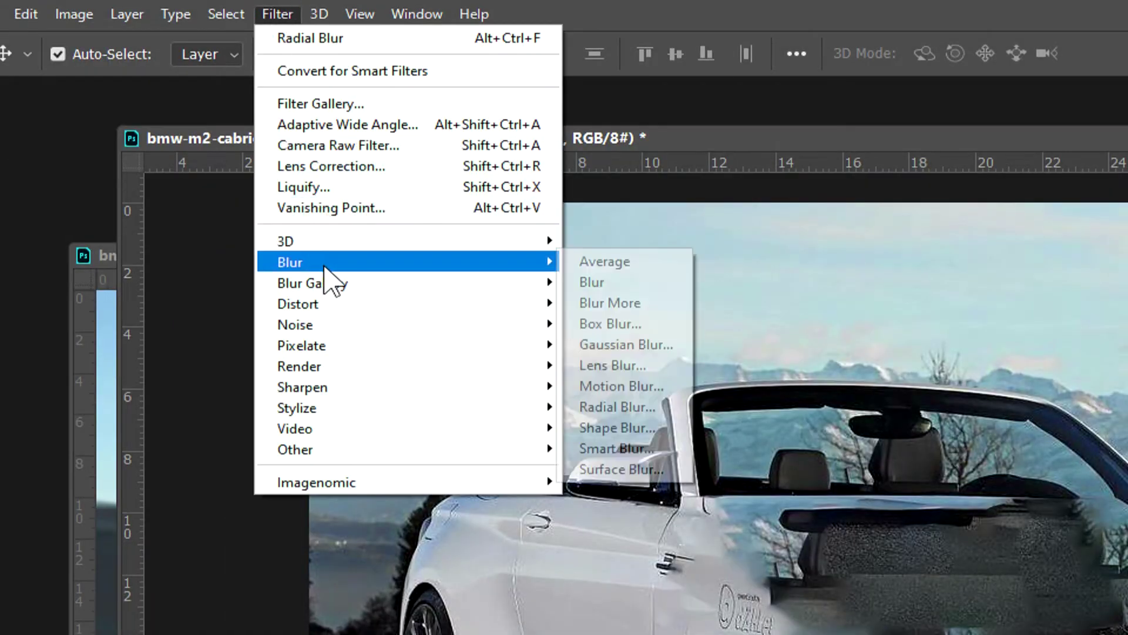
left_click(649, 412)
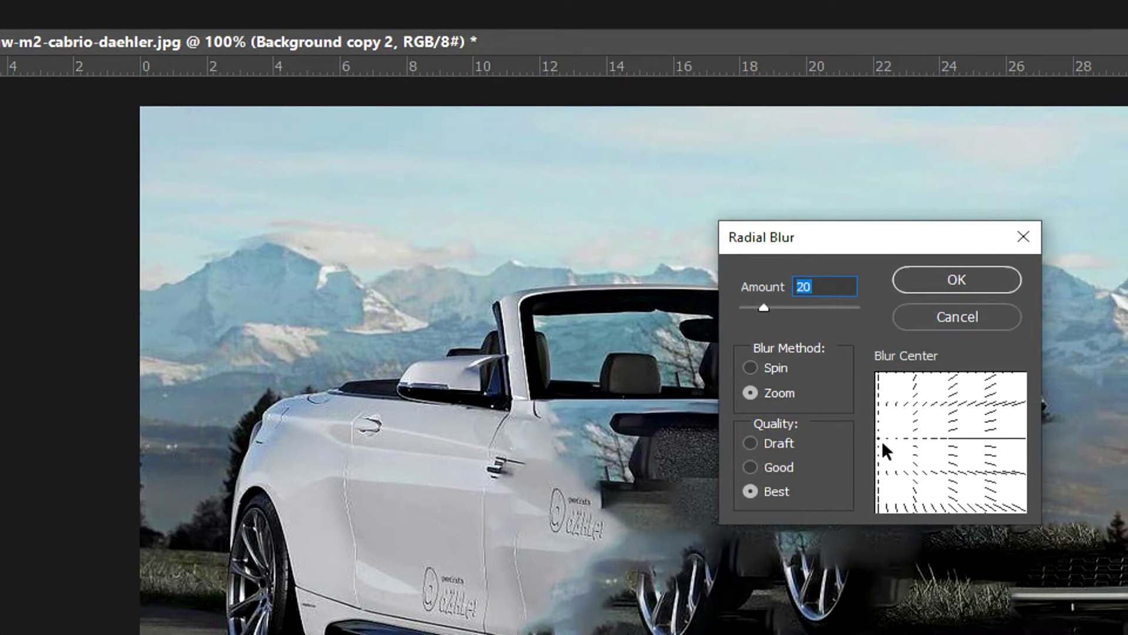
left_click(957, 280)
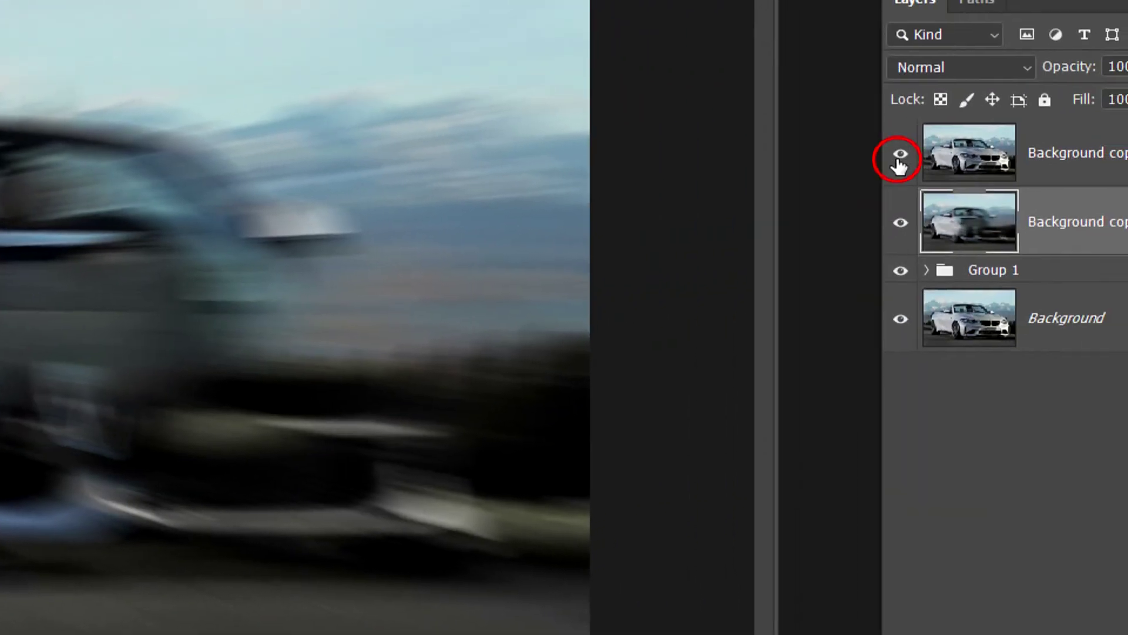
Re-show Background copy 3 and give it a white layer mask, with the mask targeted
left_click(897, 154)
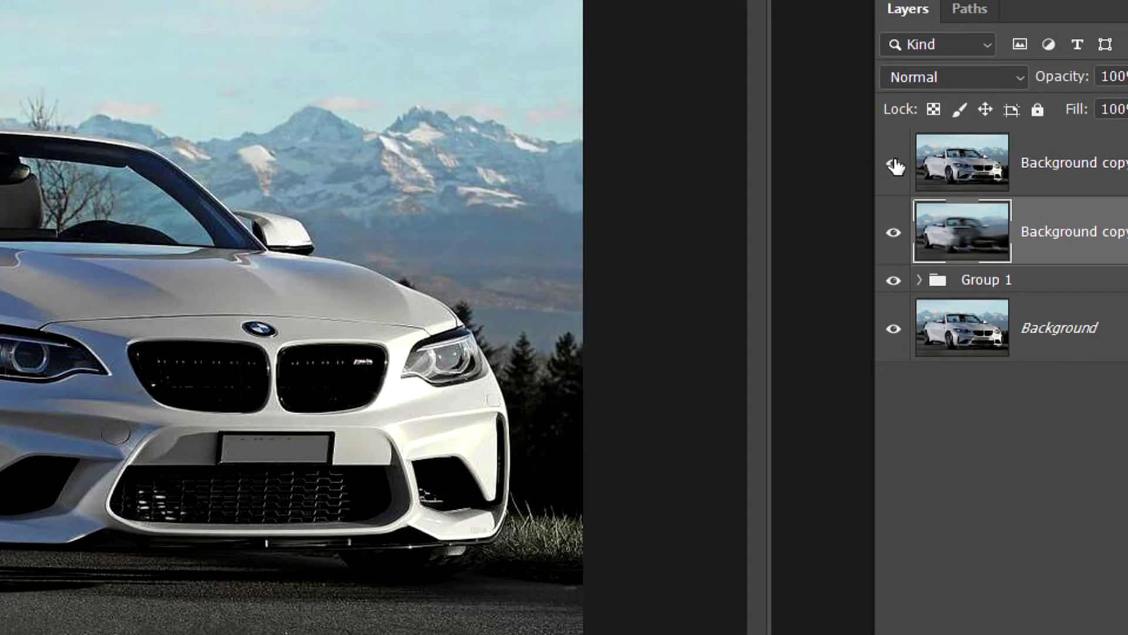
left_click(897, 154)
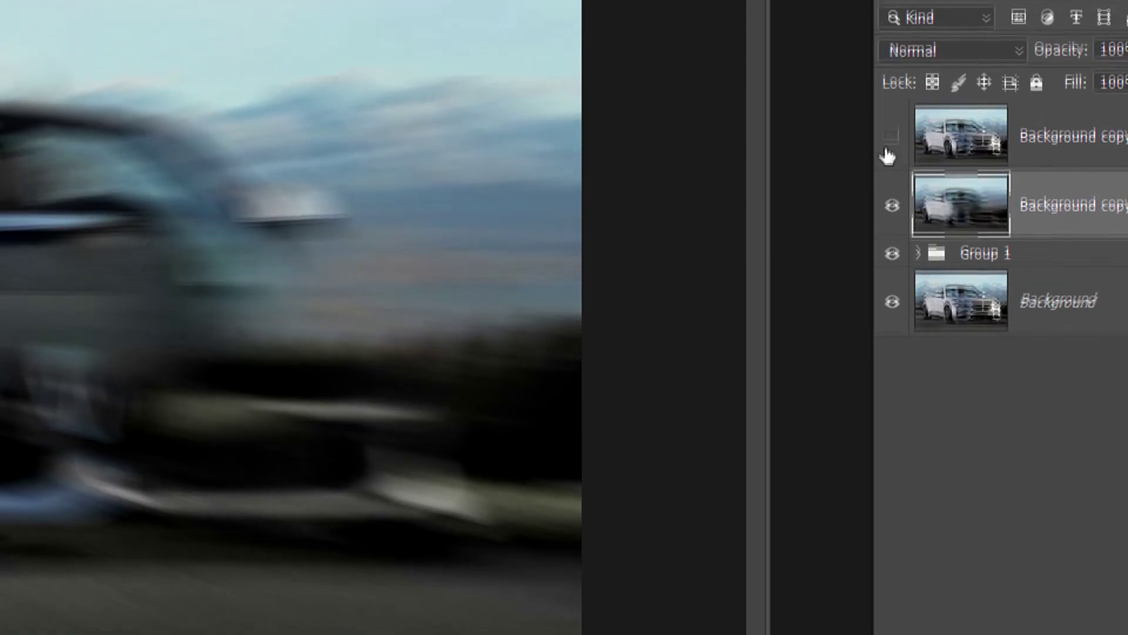
left_click(892, 116)
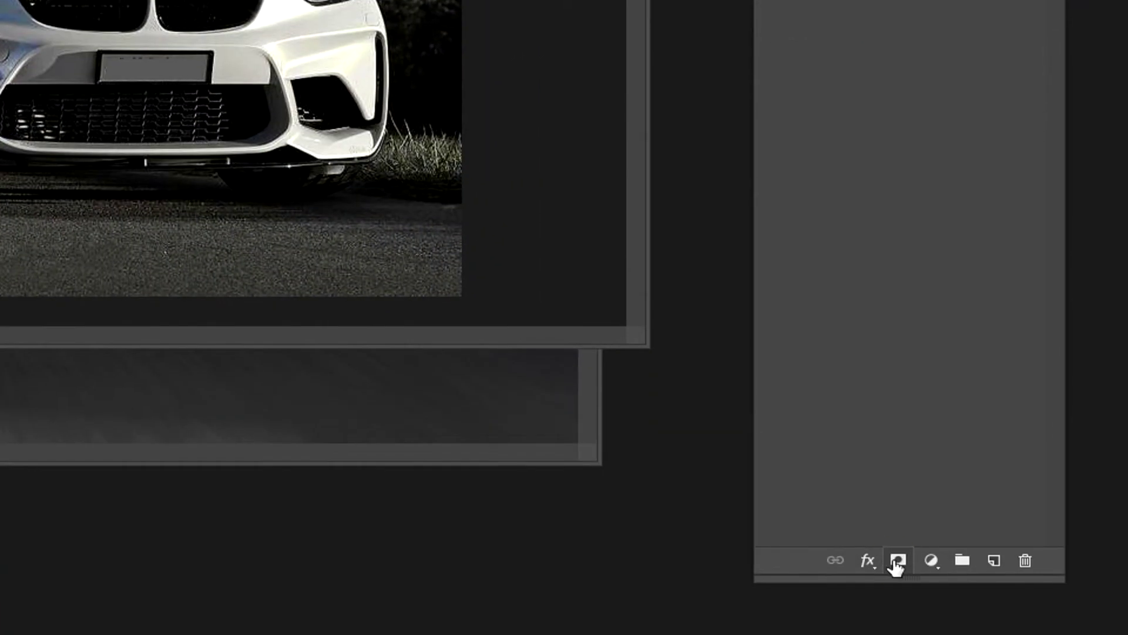
left_click(895, 563)
left_click(915, 156)
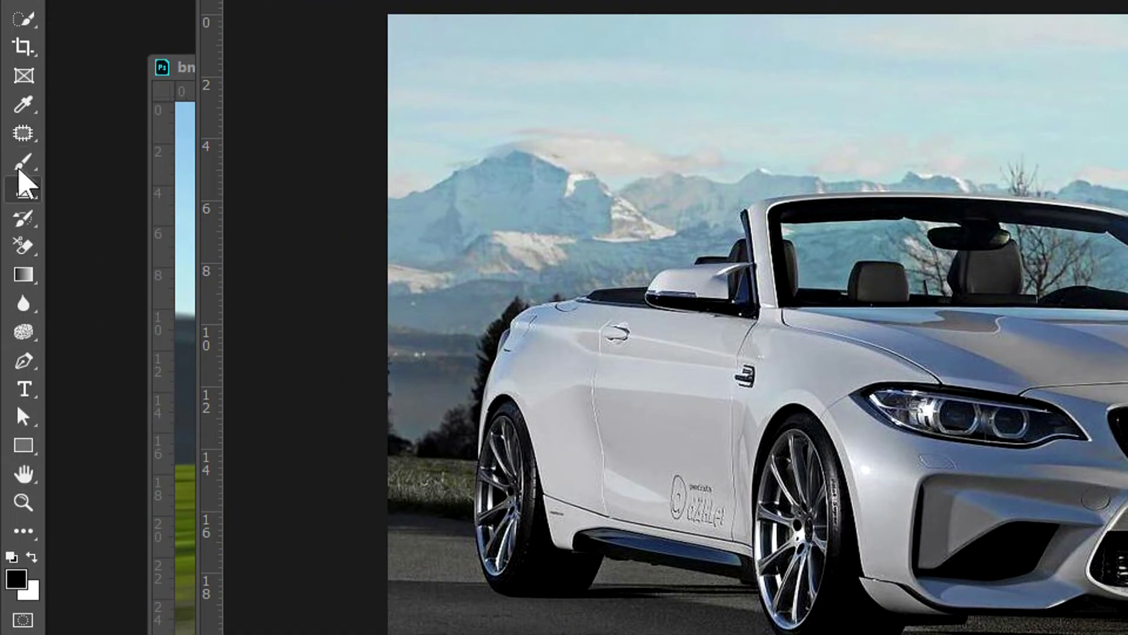
Paint black at 100% brush opacity on the mask to reveal the blurred road below the car
left_click(23, 163)
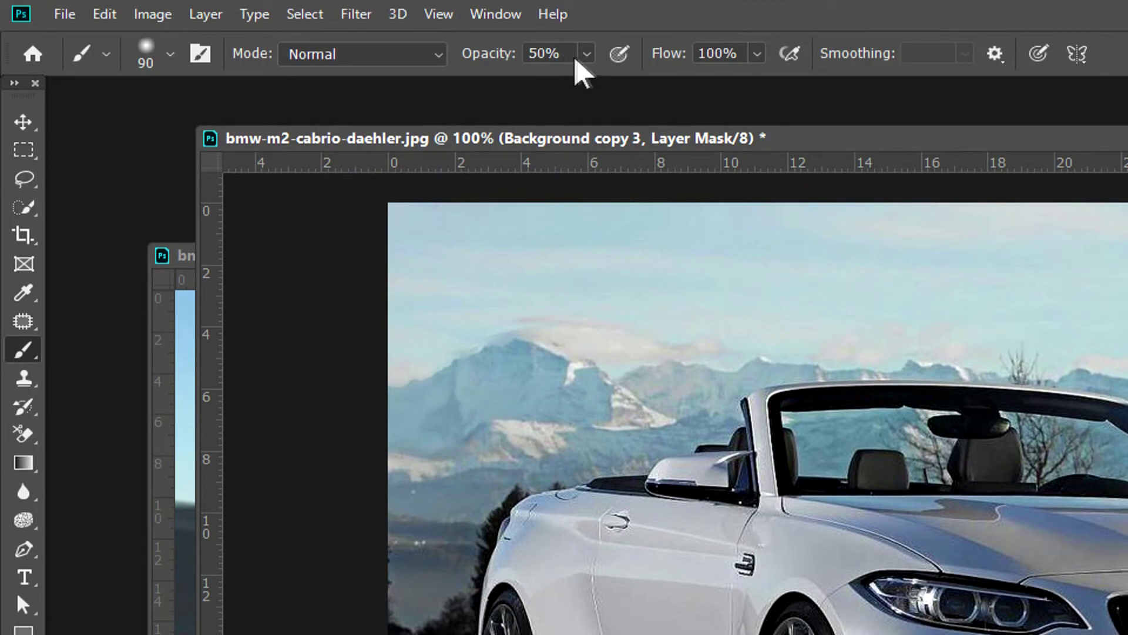
left_click(586, 54)
left_click_drag(583, 87, 646, 79)
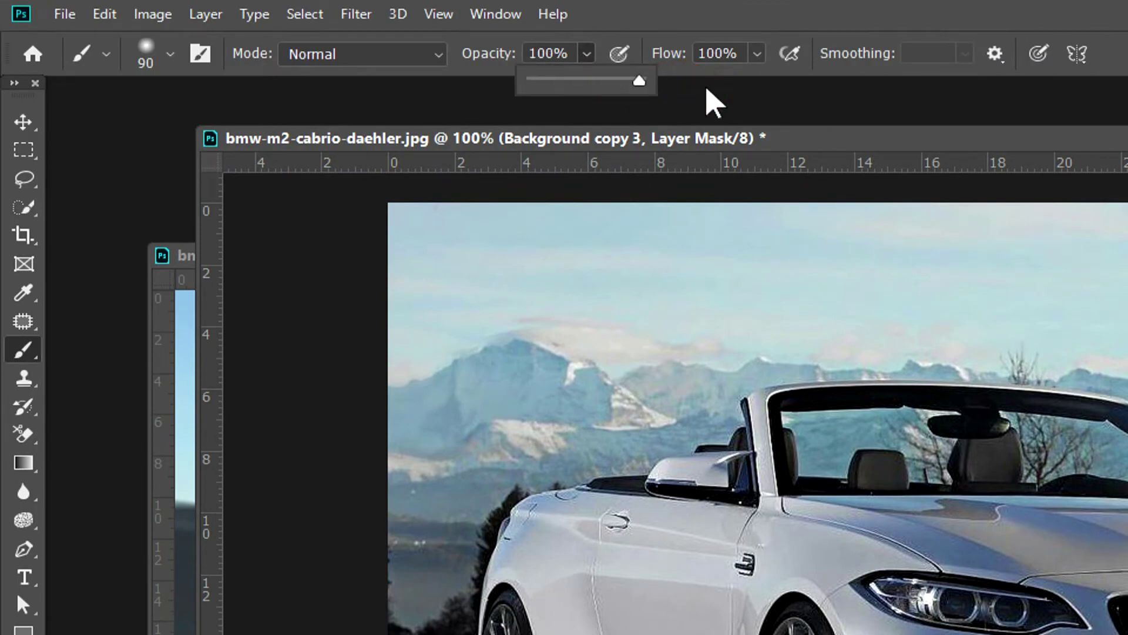
left_click(370, 359)
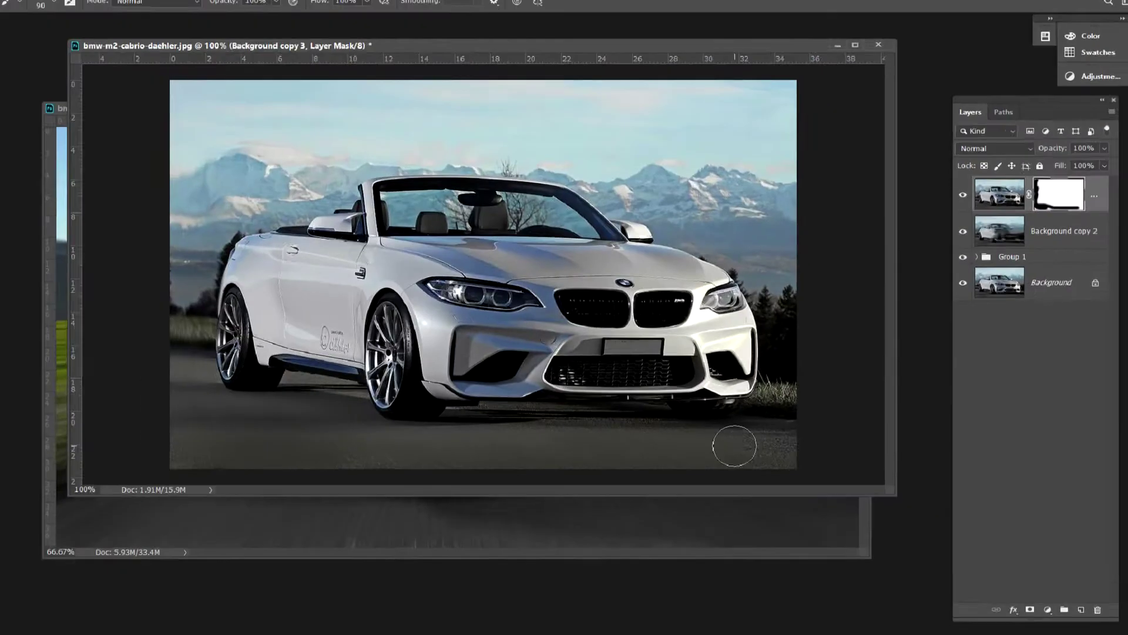
mouse_move(765, 448)
left_mouse_down()
mouse_move(566, 428)
mouse_move(770, 352)
mouse_move(767, 318)
mouse_move(685, 241)
mouse_move(745, 270)
mouse_move(785, 353)
mouse_move(723, 358)
mouse_move(728, 405)
left_mouse_up()
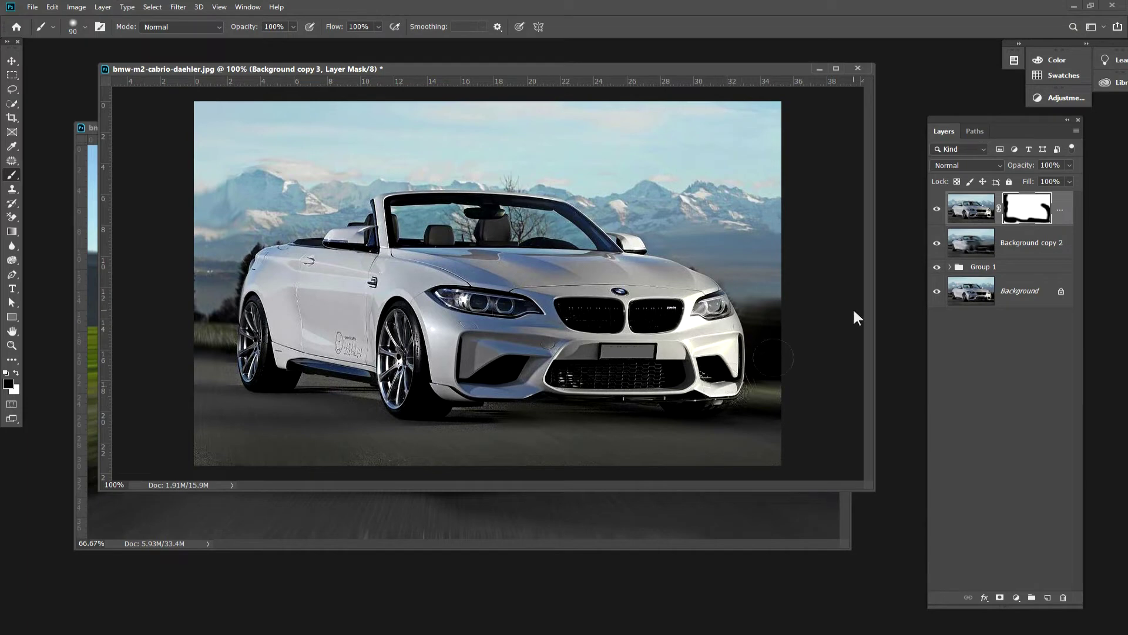
Toggle the sharp layer to compare, brush the right background, and undo the stray grey strokes
left_click(938, 213)
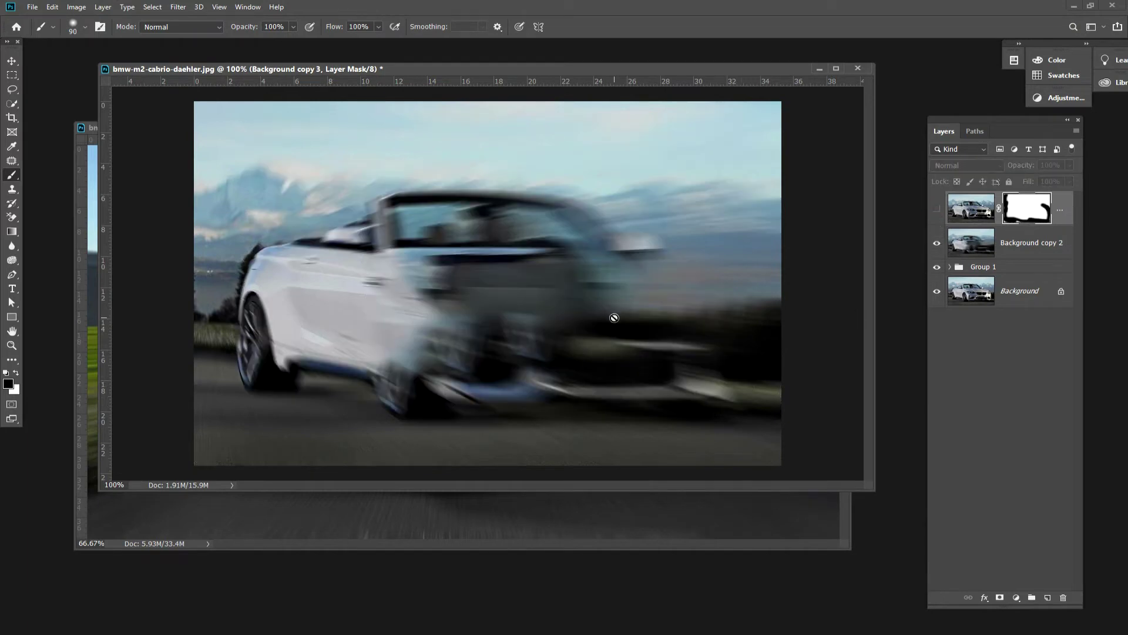
left_click(937, 212)
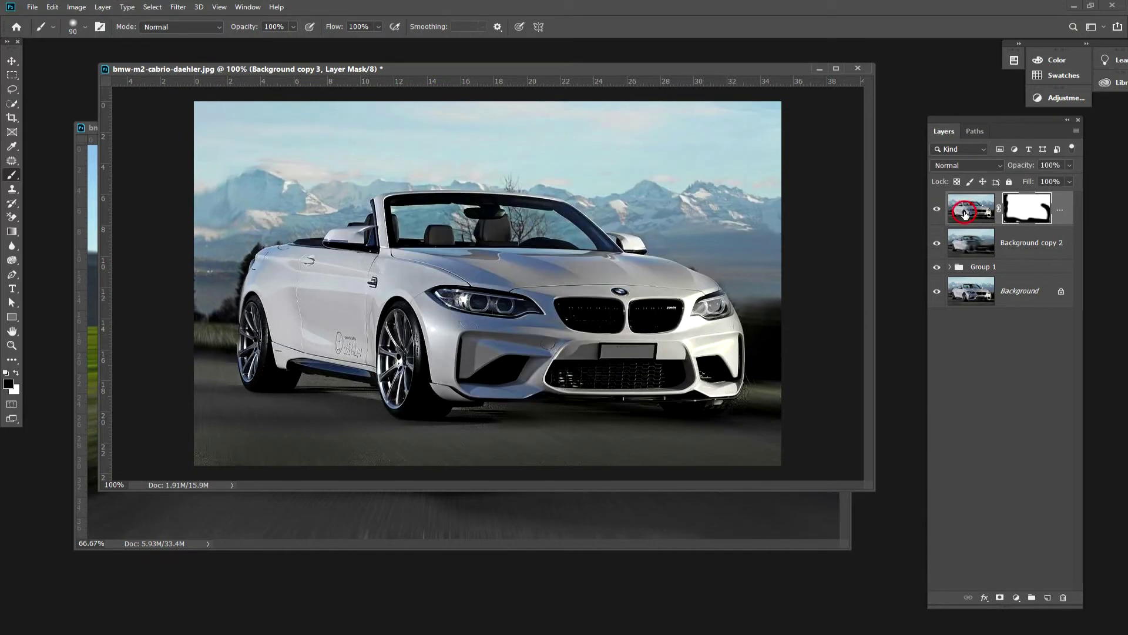
mouse_move(727, 259)
left_mouse_down()
mouse_move(762, 238)
mouse_move(763, 115)
left_mouse_up()
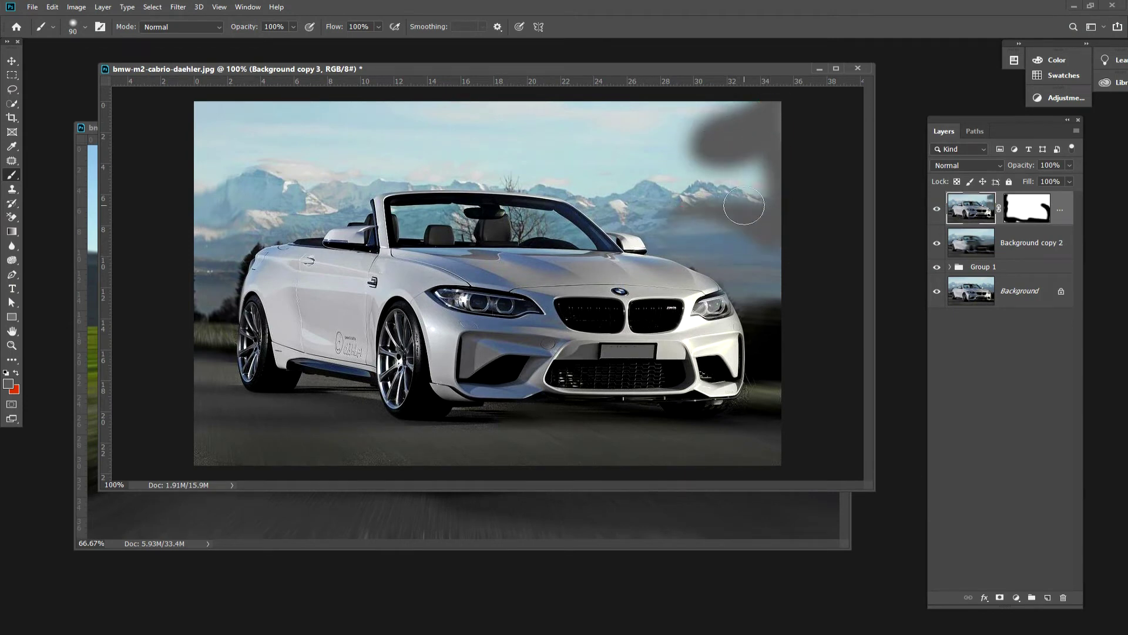
mouse_move(745, 159)
left_mouse_down()
mouse_move(693, 119)
mouse_move(731, 222)
left_mouse_up()
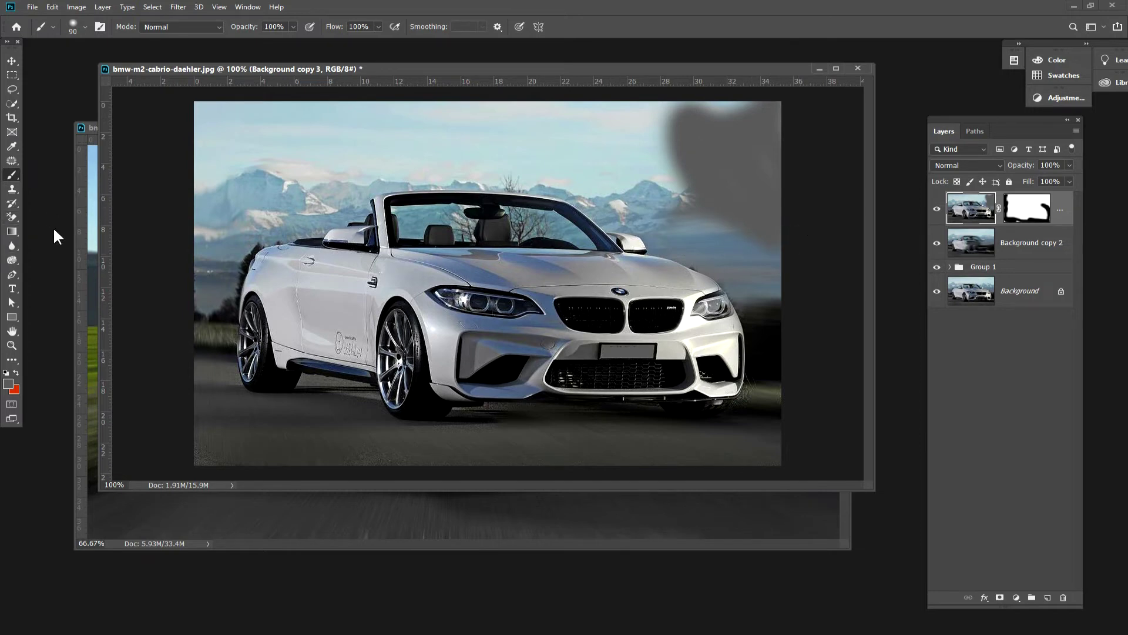
key("ctrl+z")
key("ctrl+z")
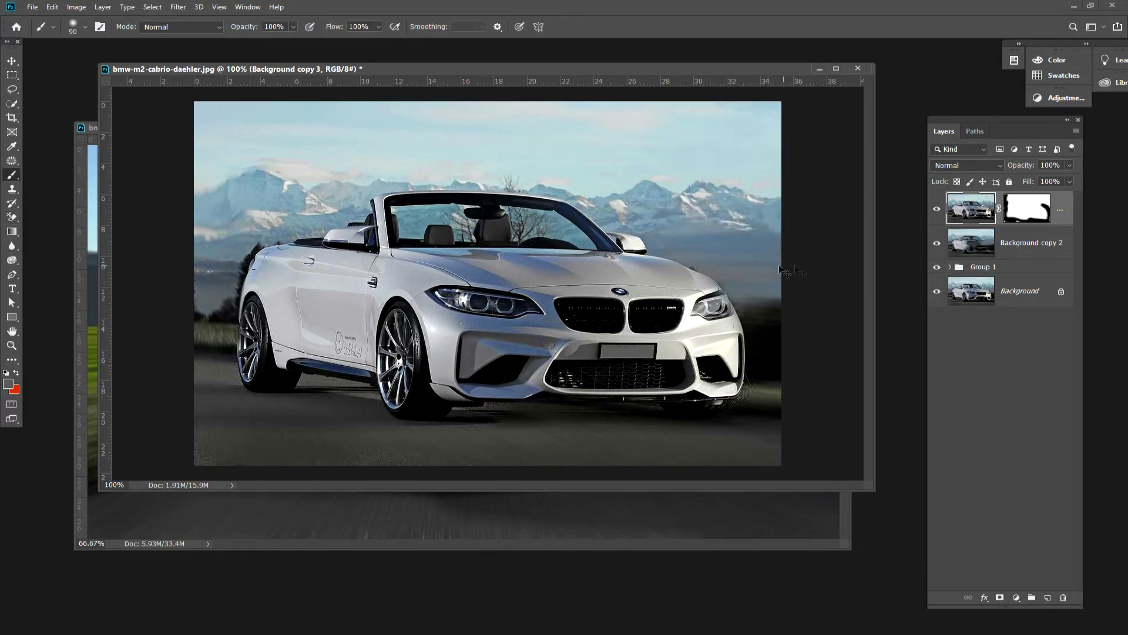
Set the foreground colour to black and mask out the right-hand mountains
left_click(9, 385)
left_click_drag(508, 264, 474, 353)
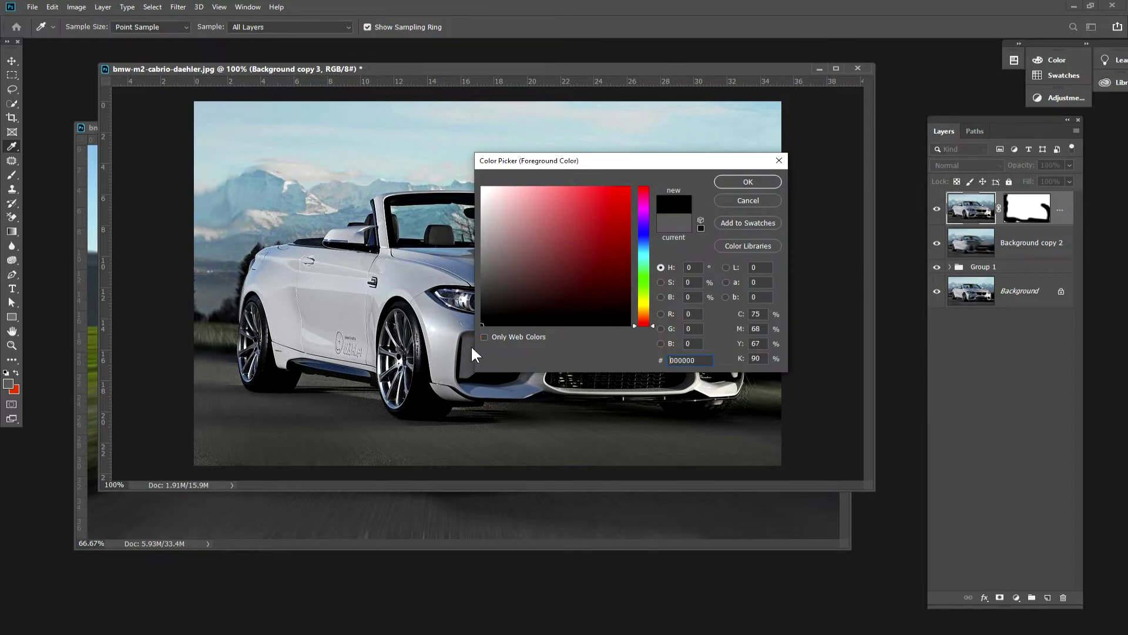
left_click(732, 179)
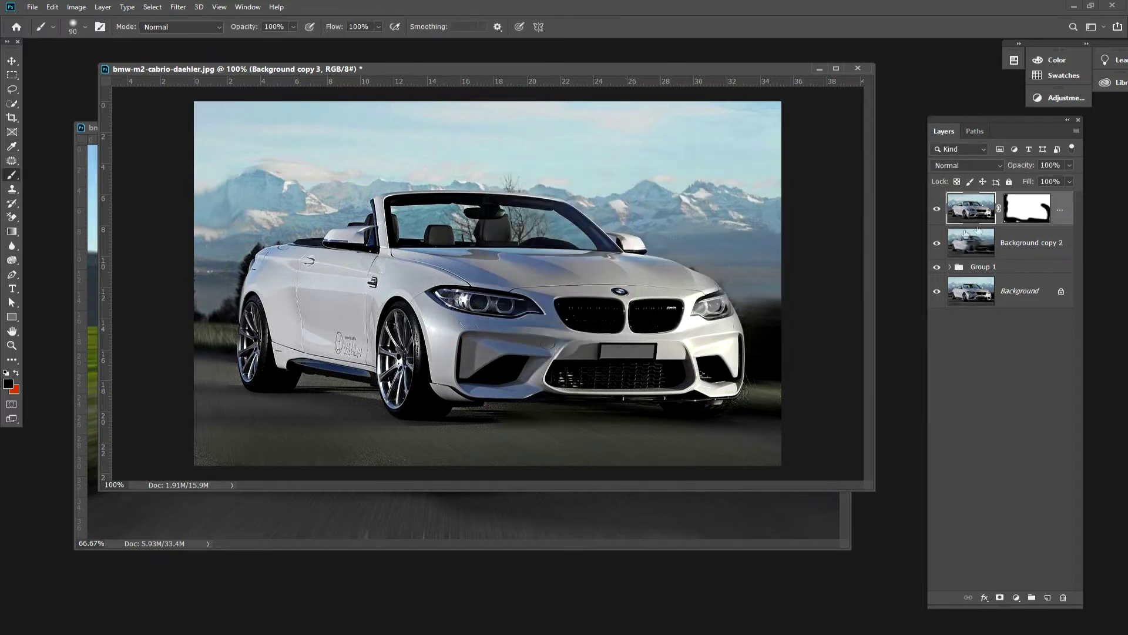
left_click(1039, 212)
left_click_drag(728, 169, 768, 147)
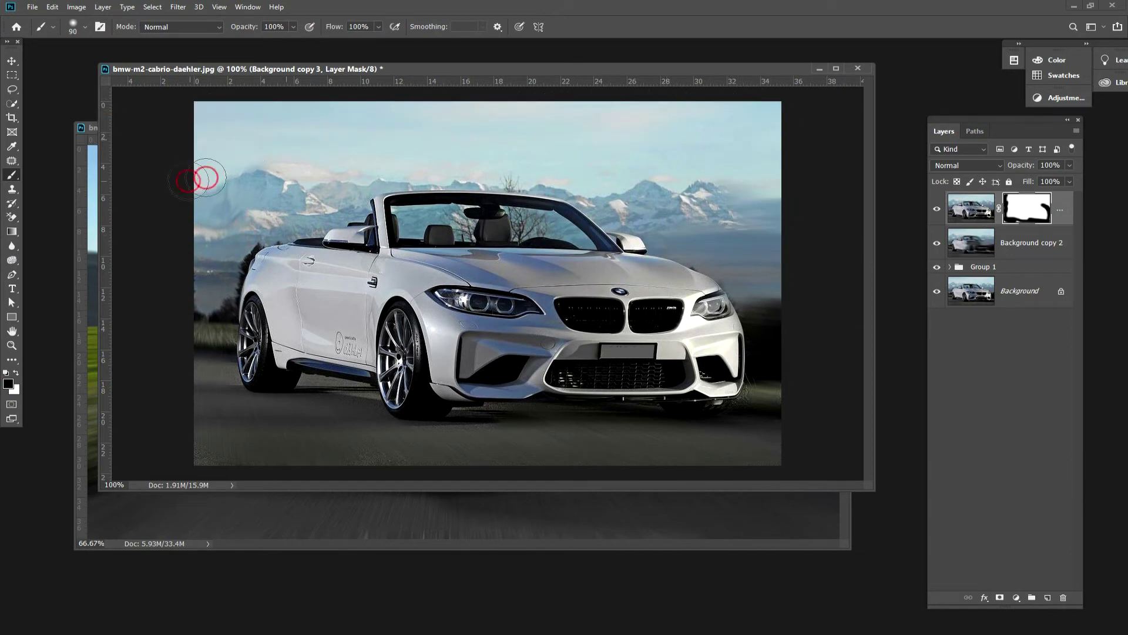
Paint the mask black to fade the left mountains, sky and ground around the car and wheels
mouse_move(196, 304)
left_mouse_down()
mouse_move(420, 182)
mouse_move(518, 171)
mouse_move(612, 189)
mouse_move(670, 227)
mouse_move(748, 254)
mouse_move(587, 182)
mouse_move(608, 198)
mouse_move(742, 229)
mouse_move(776, 204)
left_mouse_up()
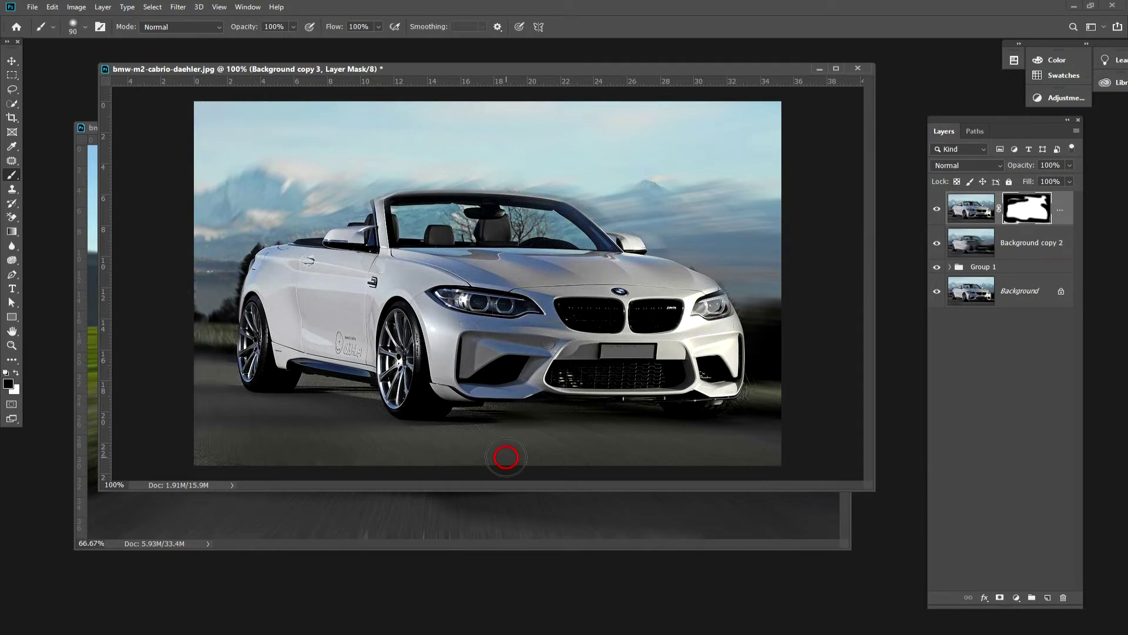
left_click_drag(457, 437, 771, 403)
mouse_move(350, 406)
left_mouse_down()
mouse_move(376, 436)
mouse_move(637, 420)
left_mouse_up()
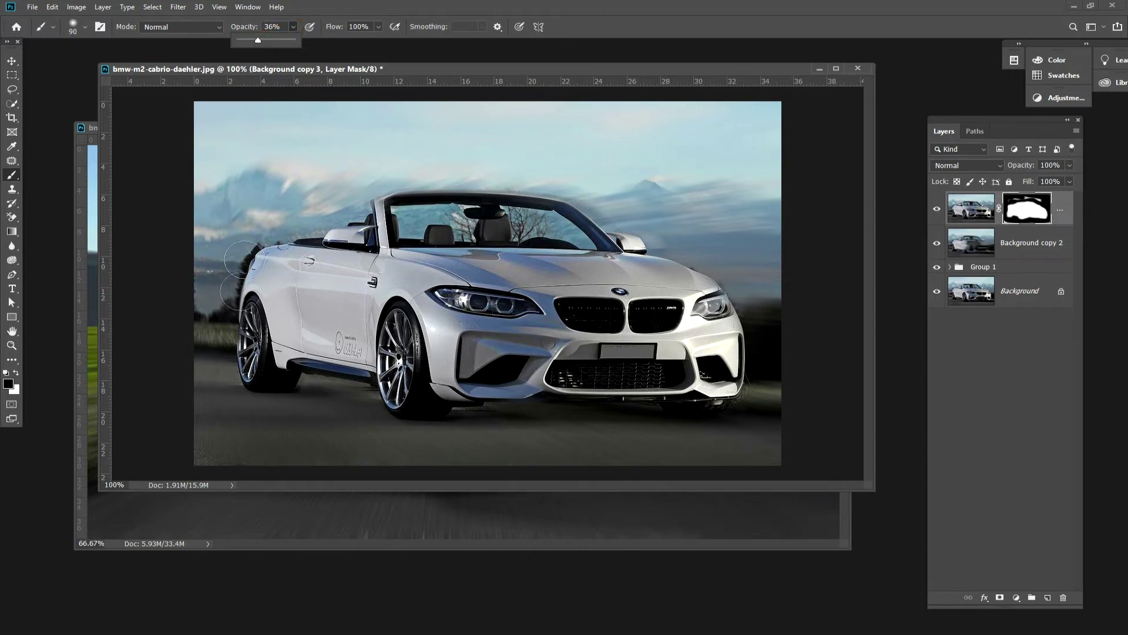
mouse_move(275, 281)
left_mouse_down()
mouse_move(270, 255)
mouse_move(245, 339)
mouse_move(269, 379)
mouse_move(291, 381)
left_mouse_up()
left_click_drag(399, 409, 394, 391)
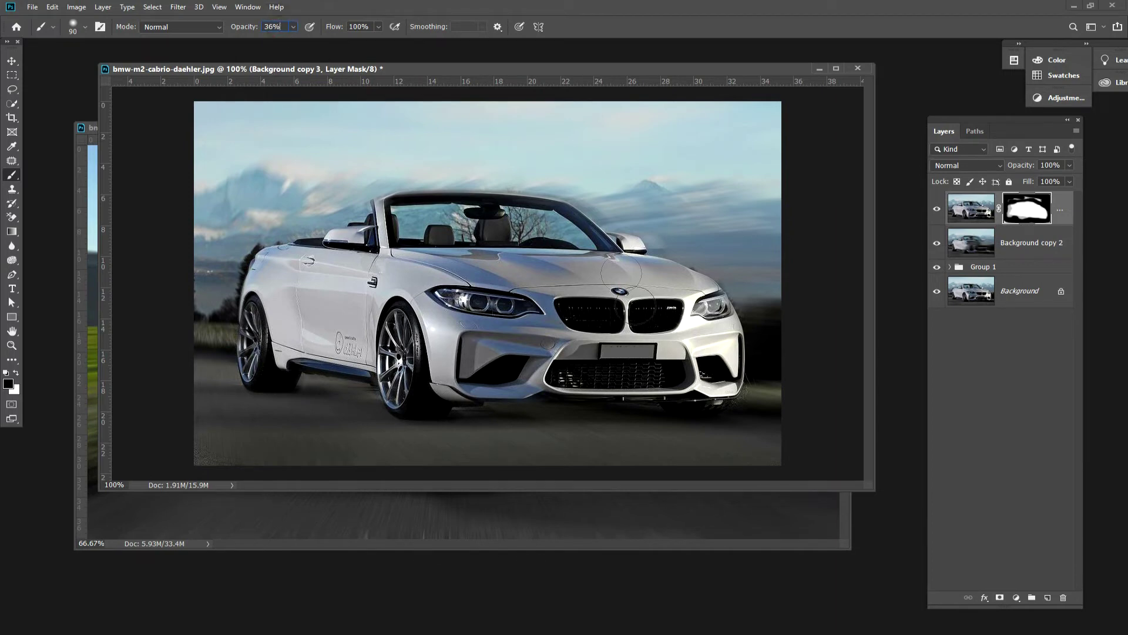
At 36% brush opacity, soften the mask along the front bumper, sky above the hood and ground
key("Return")
left_click_drag(745, 381, 730, 265)
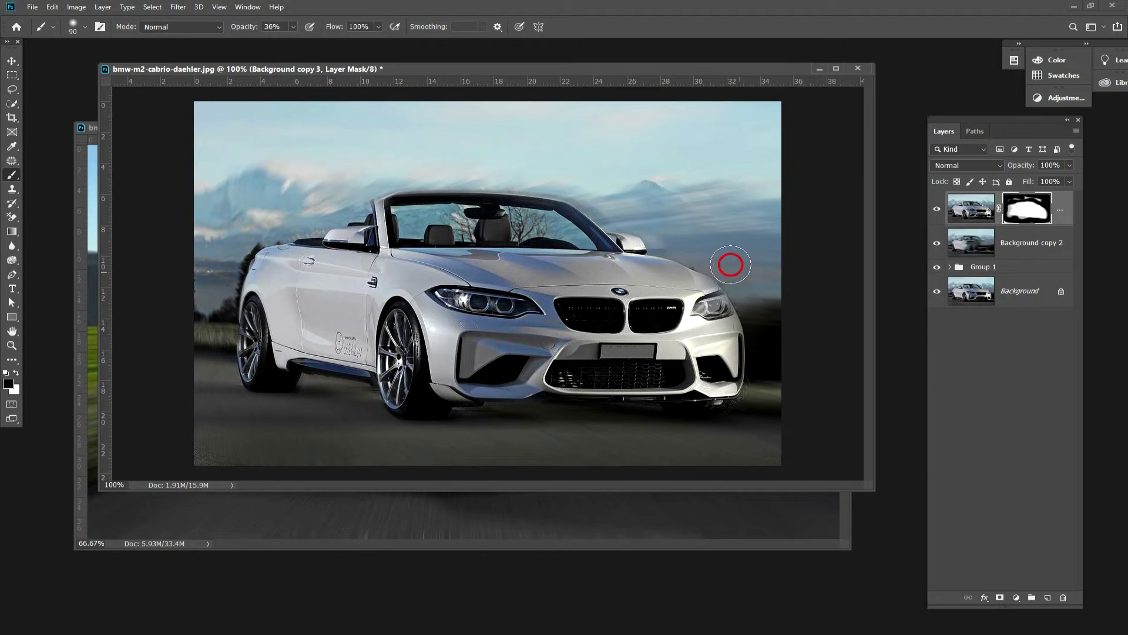
left_click_drag(731, 265, 564, 185)
left_click_drag(693, 423, 712, 420)
left_click_drag(713, 421, 311, 400)
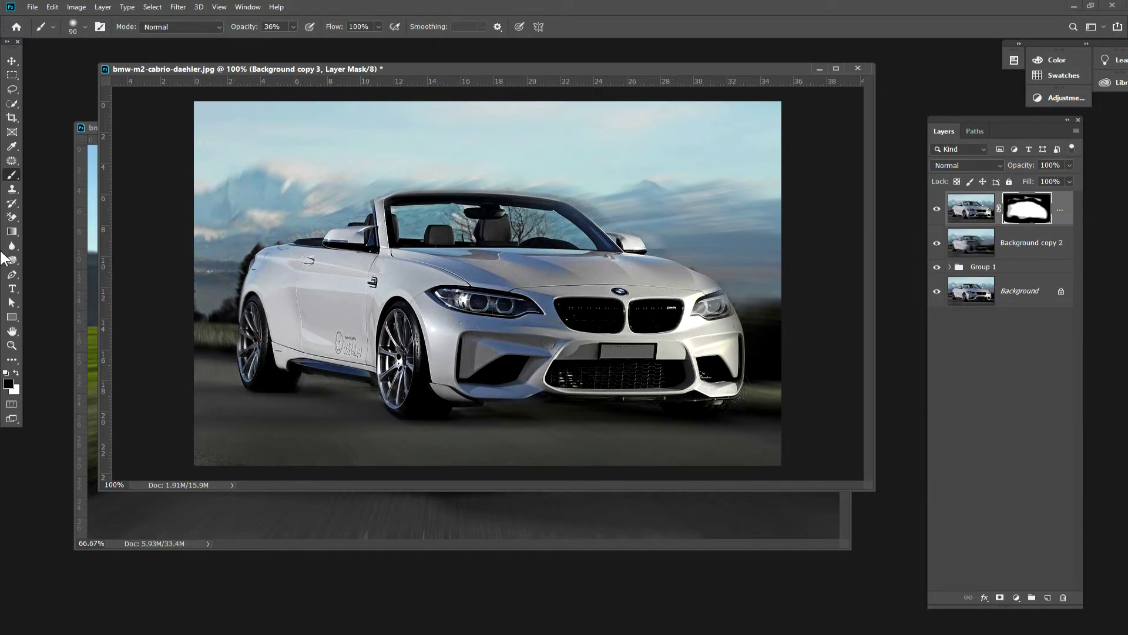
Restore the car around the right headlight and bumper by painting white on the mask
left_click(16, 375)
mouse_move(671, 297)
left_mouse_down()
mouse_move(725, 337)
mouse_move(713, 294)
mouse_move(728, 360)
mouse_move(693, 290)
mouse_move(670, 335)
left_mouse_up()
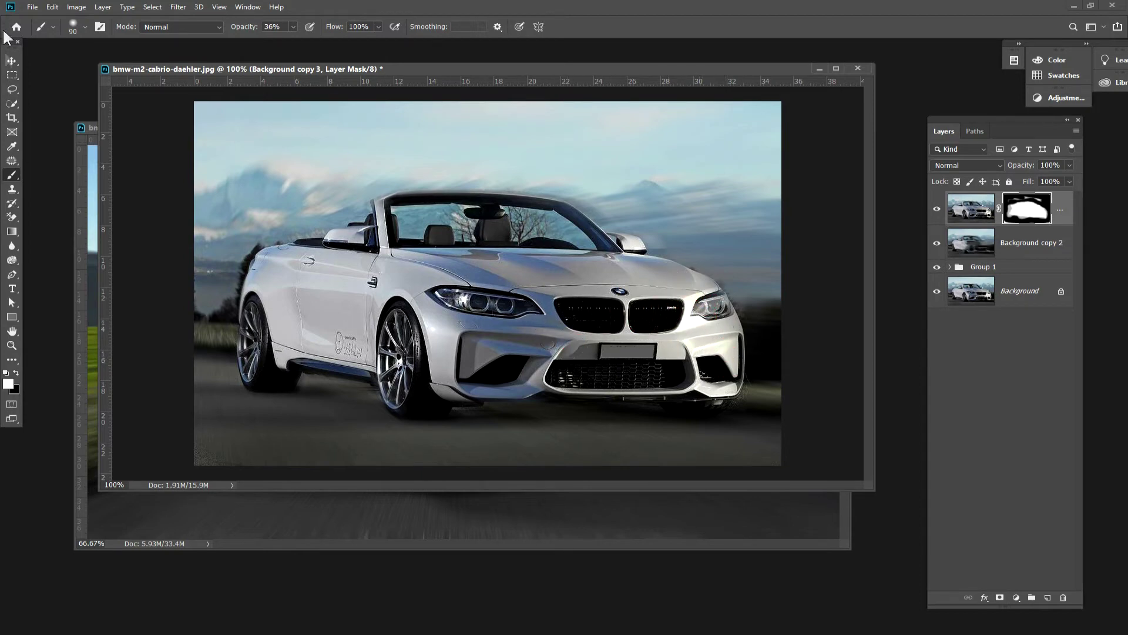
left_click(11, 60)
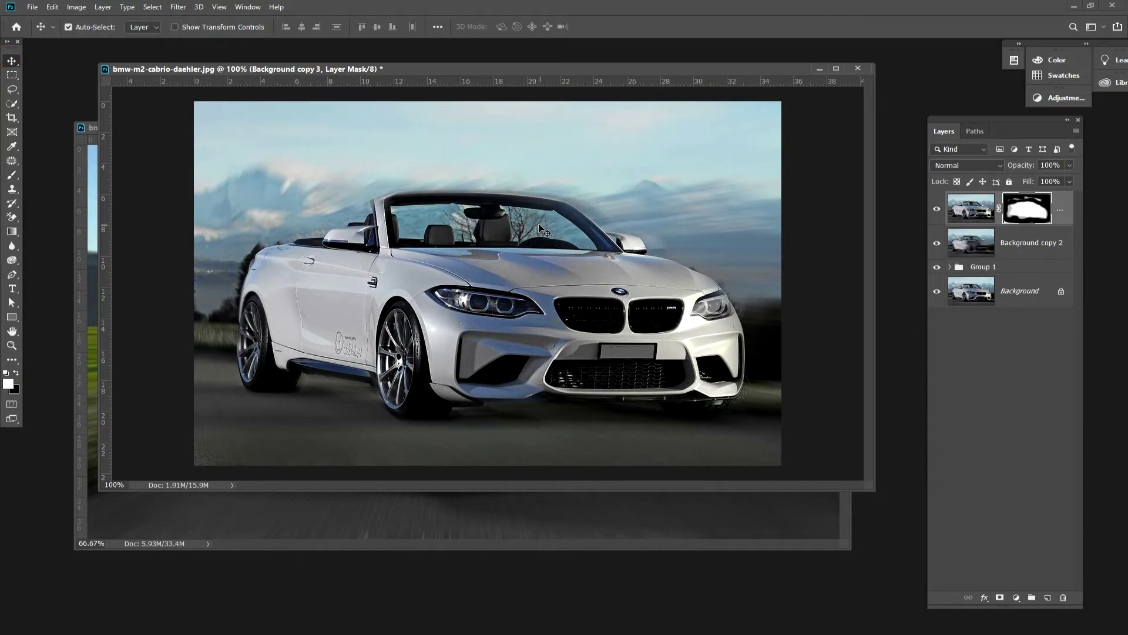
With a black brush at 100% opacity, mask out the windshield glass on the car layer
left_click(16, 371)
left_click(13, 174)
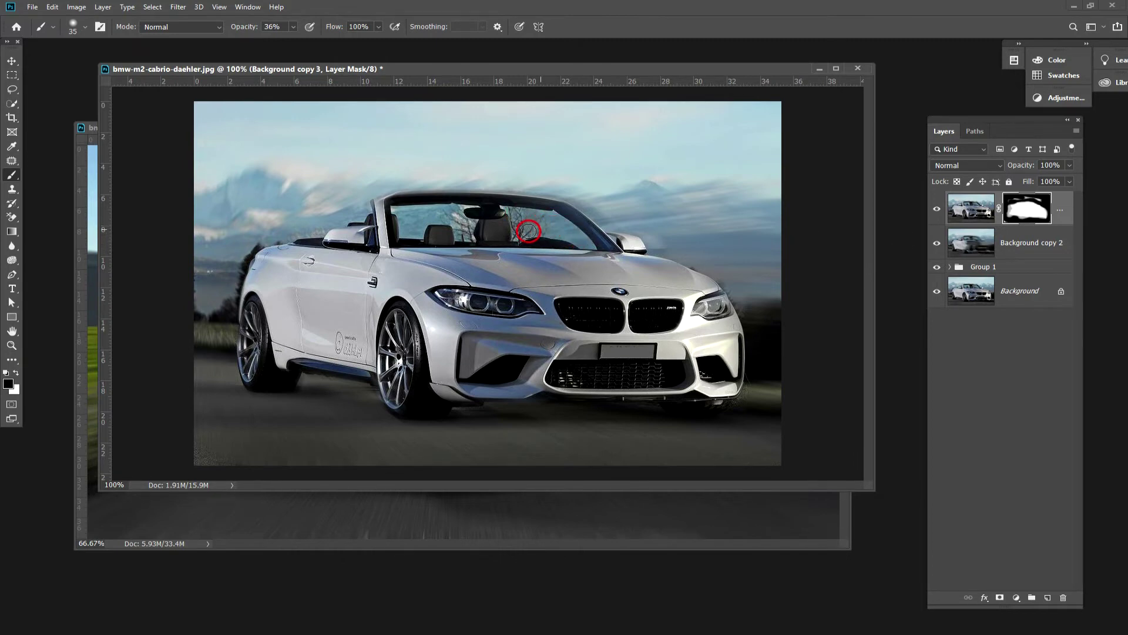
left_click_drag(297, 40, 335, 44)
mouse_move(589, 246)
left_mouse_down()
mouse_move(535, 227)
mouse_move(524, 235)
mouse_move(396, 215)
mouse_move(412, 230)
mouse_move(392, 205)
mouse_move(446, 215)
mouse_move(463, 232)
mouse_move(425, 218)
mouse_move(418, 229)
left_mouse_up()
mouse_move(522, 232)
left_mouse_down()
mouse_move(513, 214)
mouse_move(453, 202)
mouse_move(428, 216)
left_mouse_up()
left_click_drag(526, 230, 523, 235)
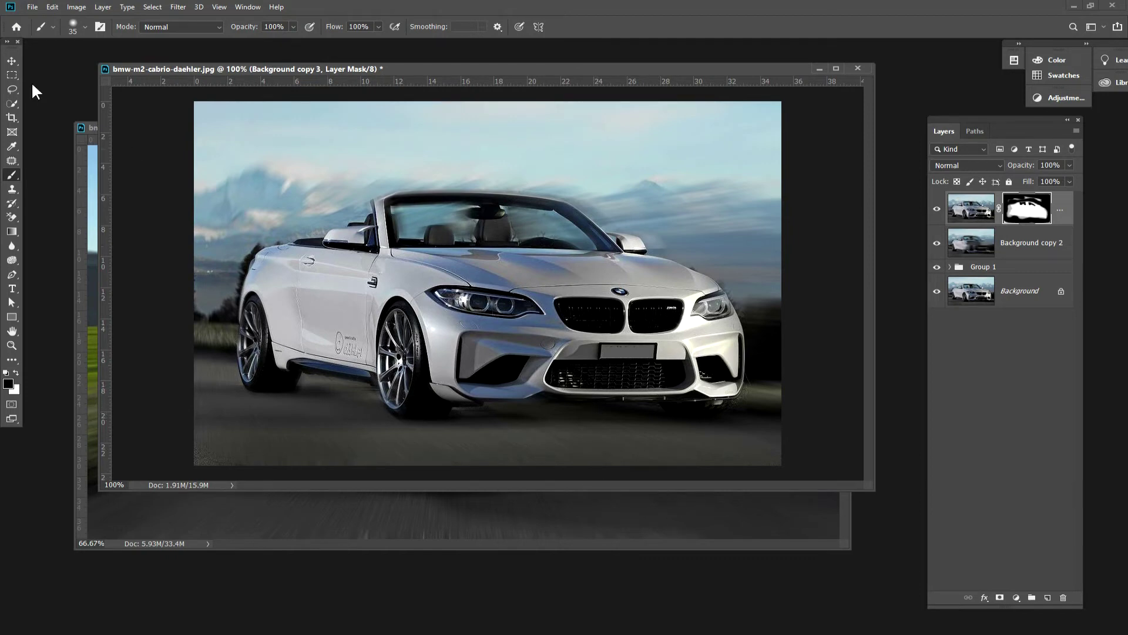
left_click(7, 60)
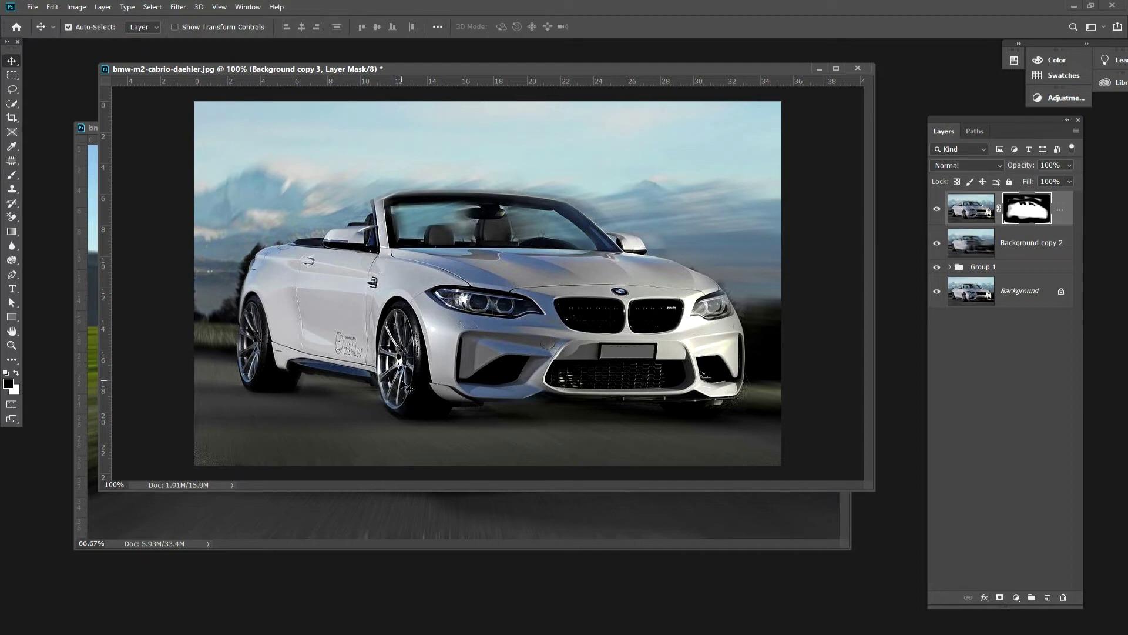
Hide and re-show the sharp car and Background copy 2 layers to compare, then bring Car.jpg forward
left_click(936, 209)
left_click(937, 244)
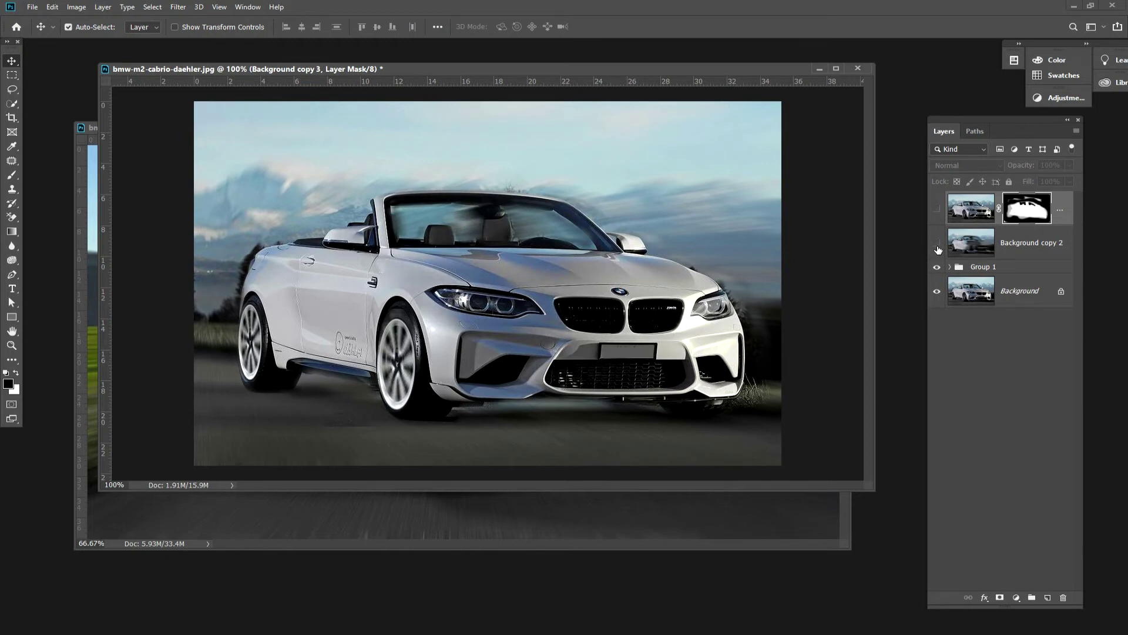
left_click(937, 246)
left_click(936, 210)
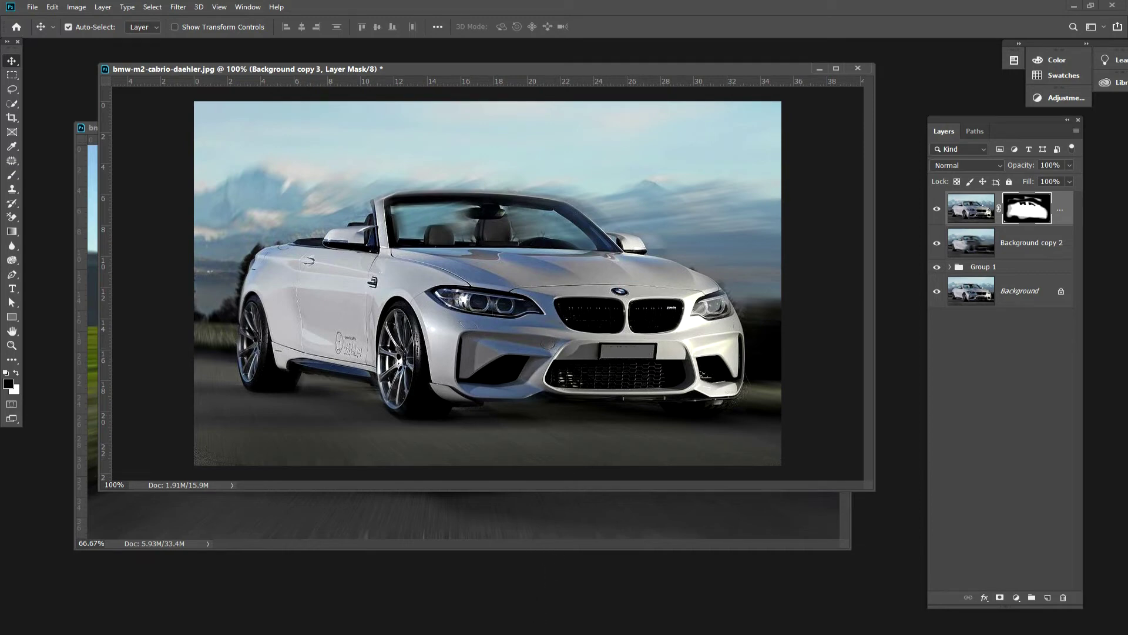
left_click(499, 606)
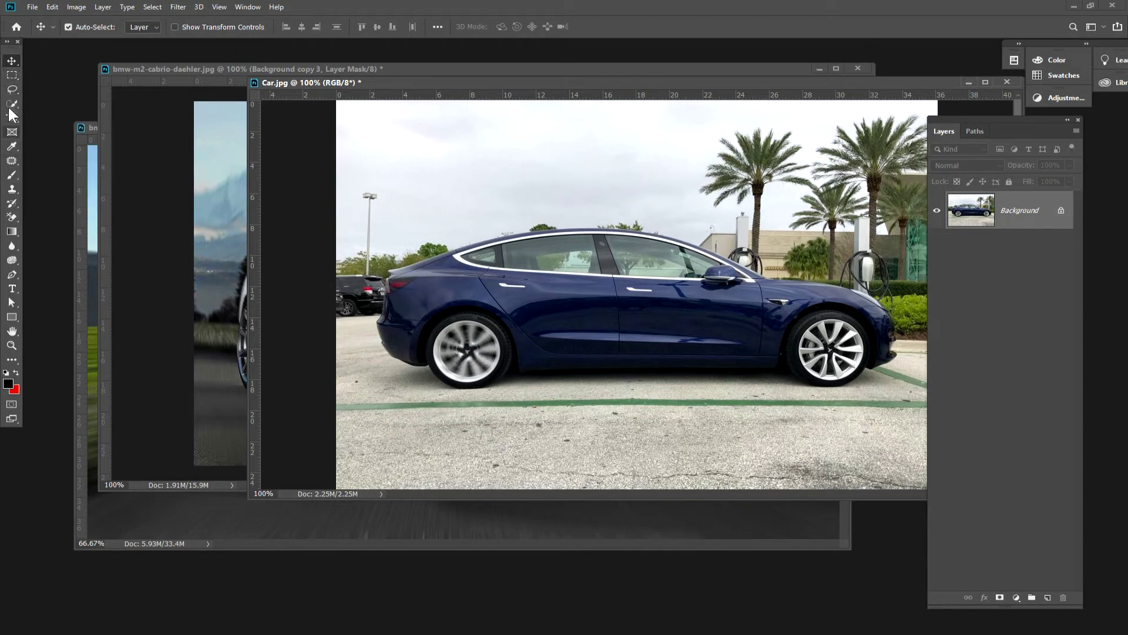
Draw an elliptical selection around the blue sedan's front wheel in Car.jpg
right_click(12, 74)
left_click(45, 84)
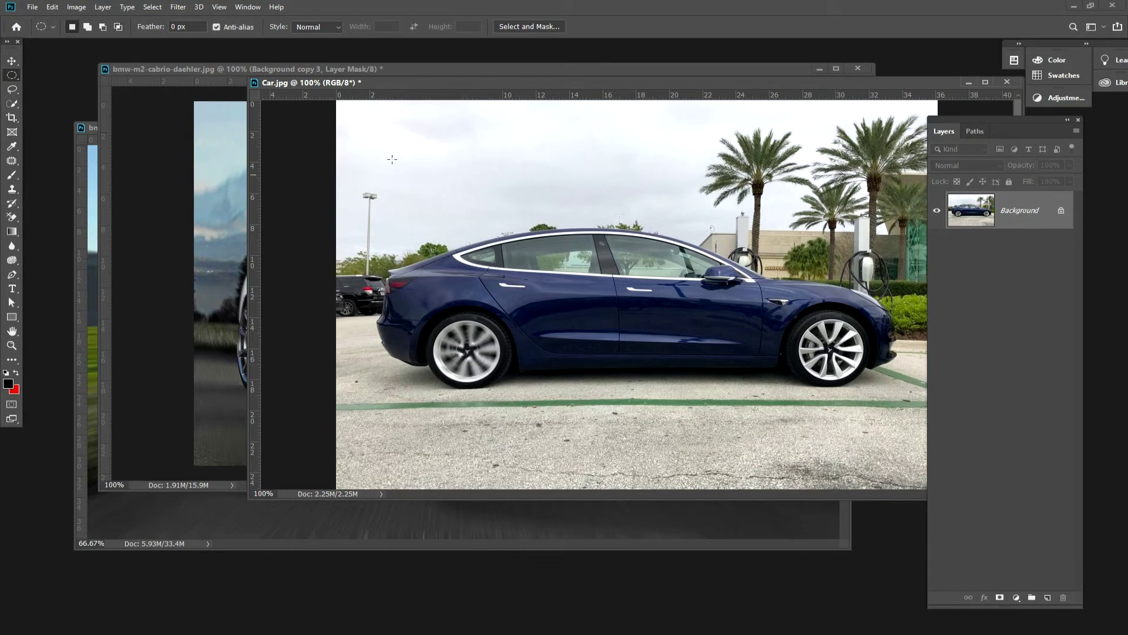
left_click_drag(803, 326, 863, 379)
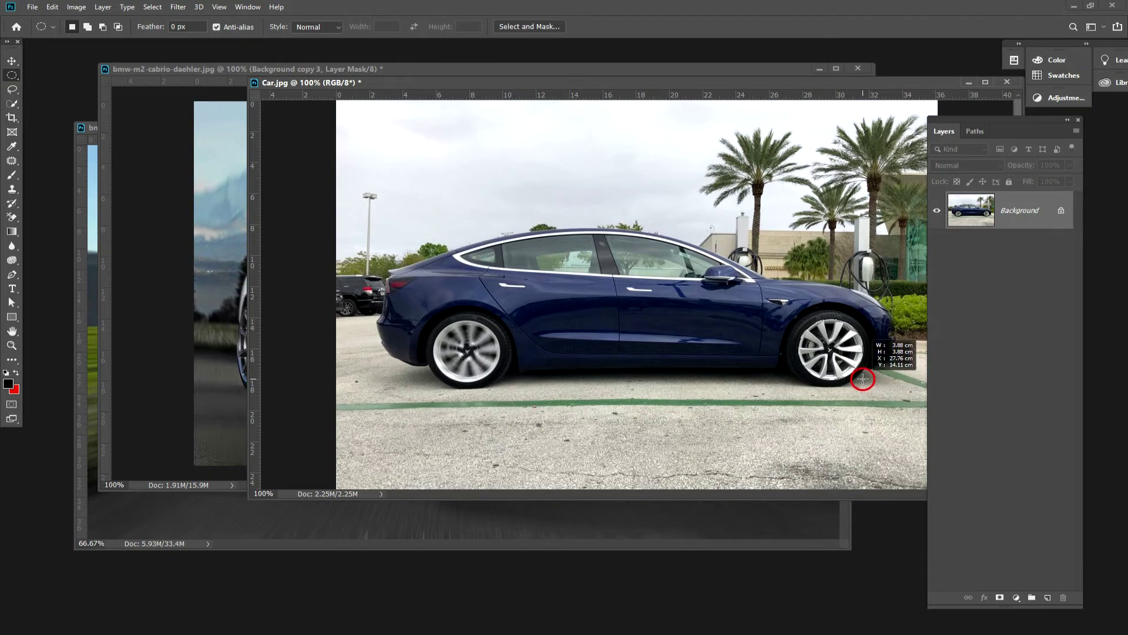
left_click_drag(862, 379, 862, 379)
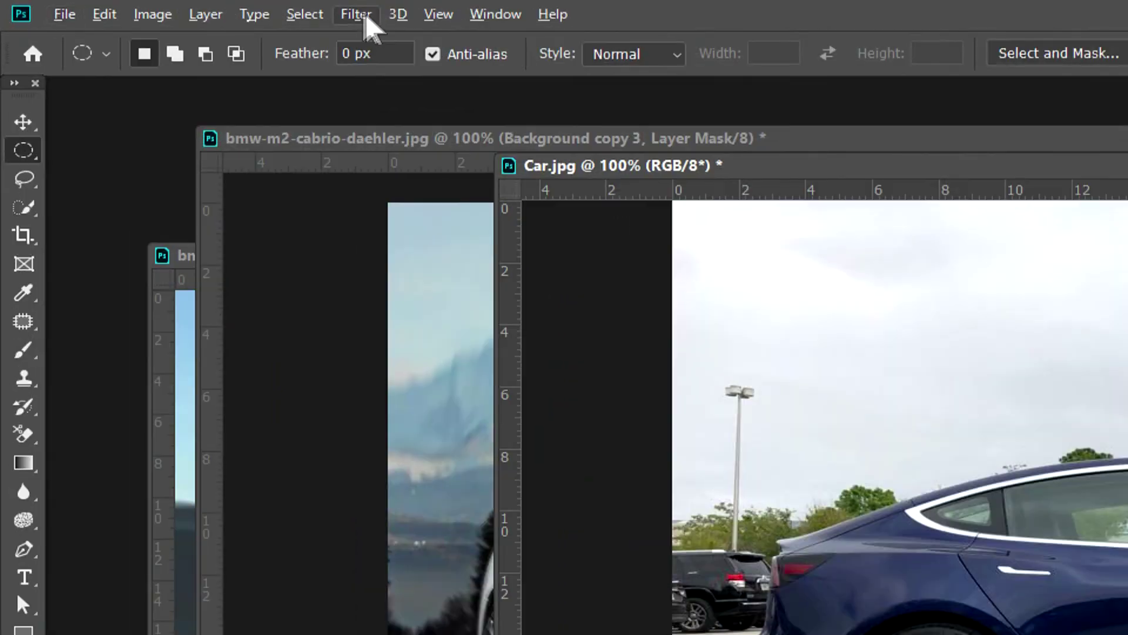
Apply a Spin Radial Blur of amount 20 to the selected wheel, recentring the blur point
left_click(178, 7)
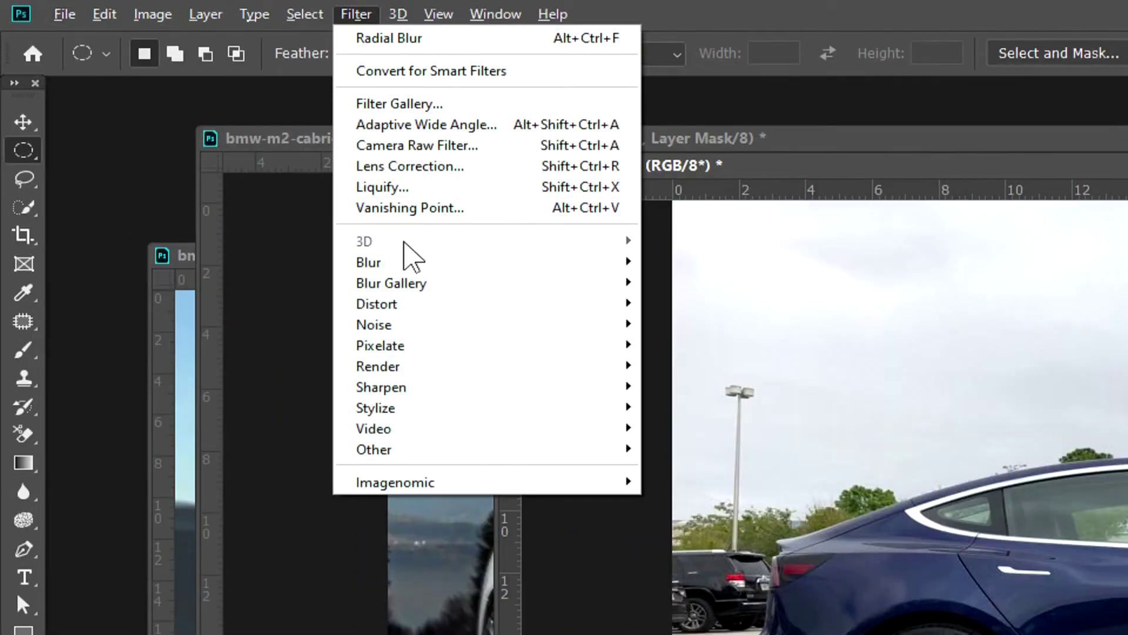
left_click(404, 258)
mouse_move(368, 263)
left_click(731, 407)
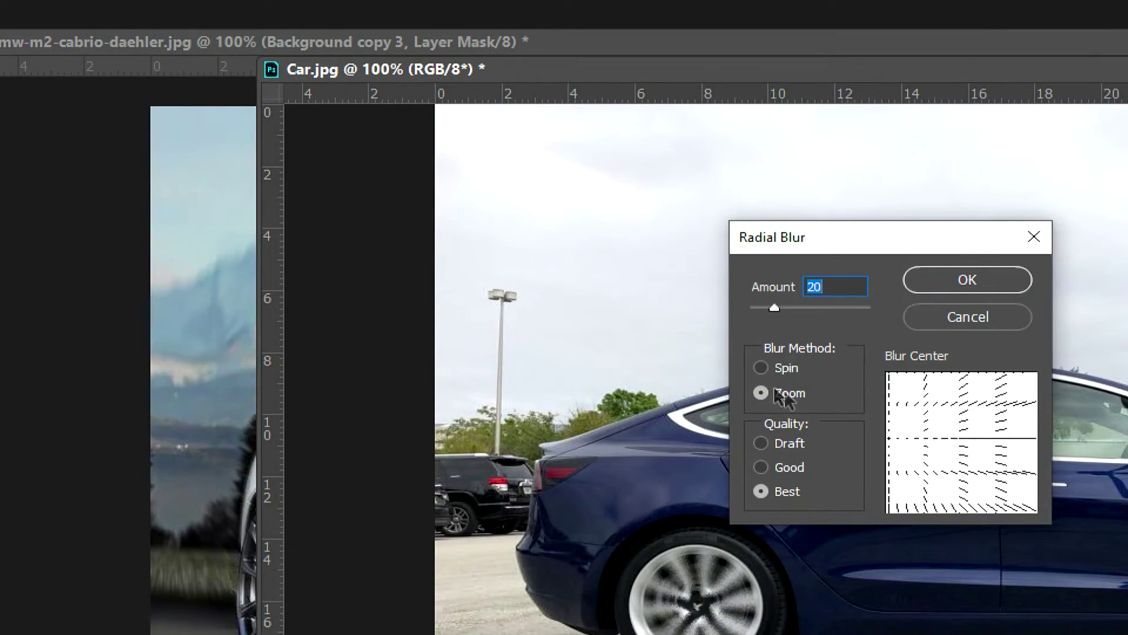
left_click(761, 368)
left_click(951, 440)
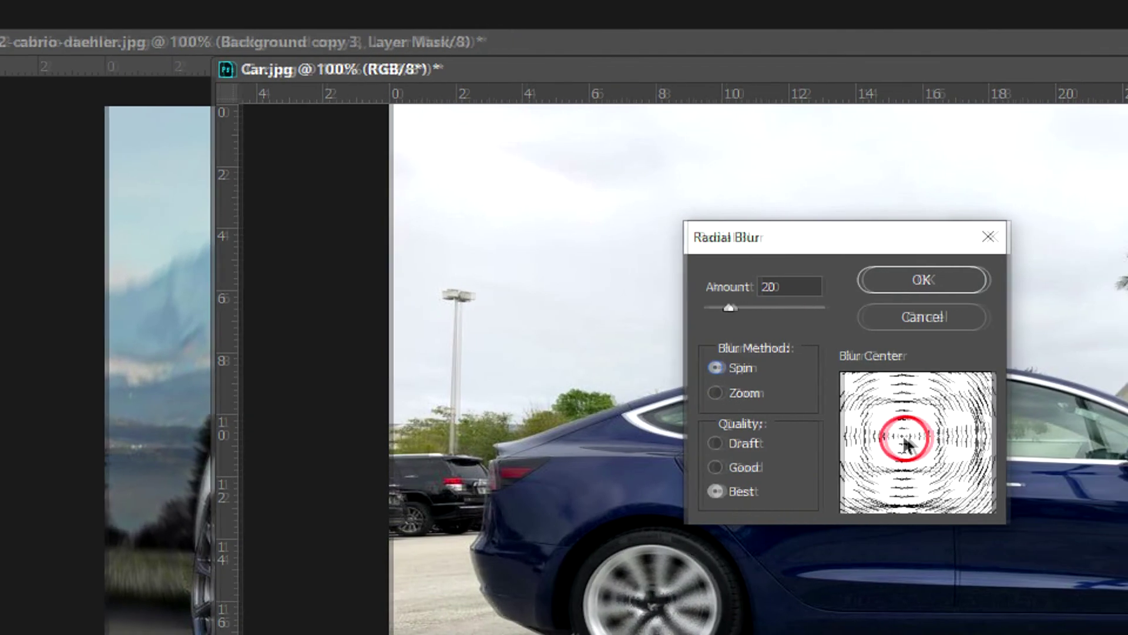
left_click(893, 437)
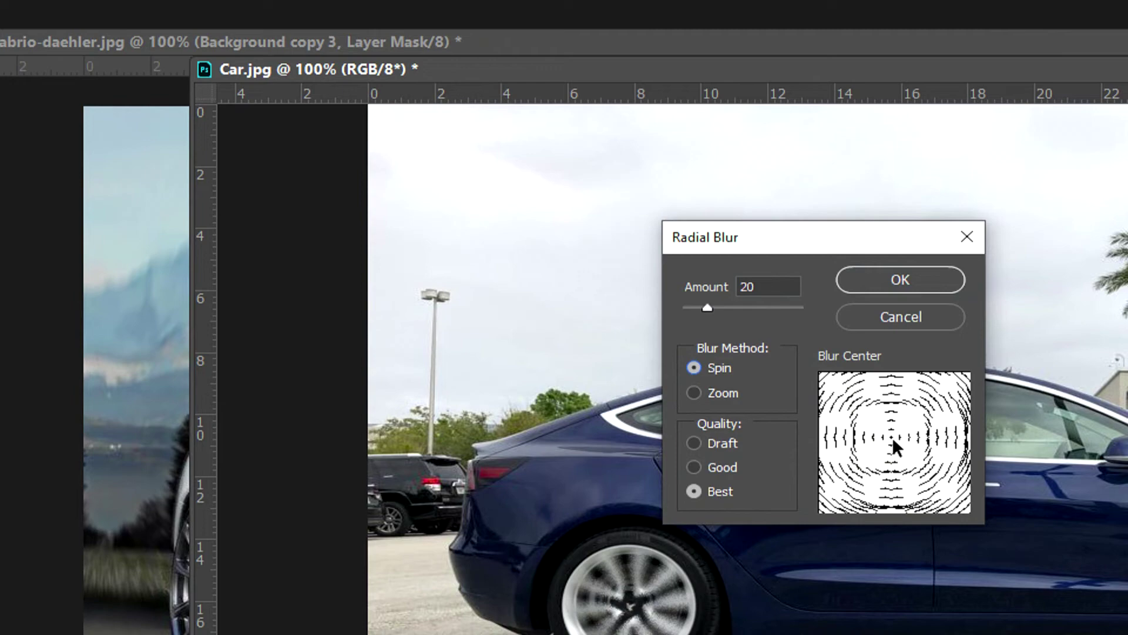
left_click(896, 287)
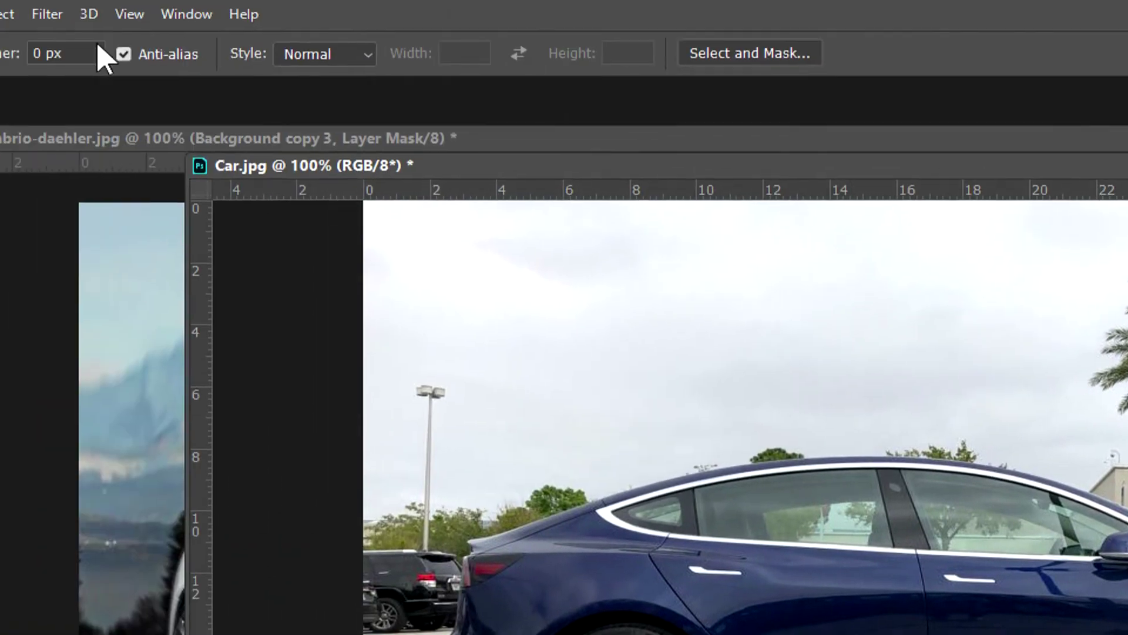
Reapply the Spin Radial Blur on the front wheel with Amount raised from 20 to 28
left_click(210, 17)
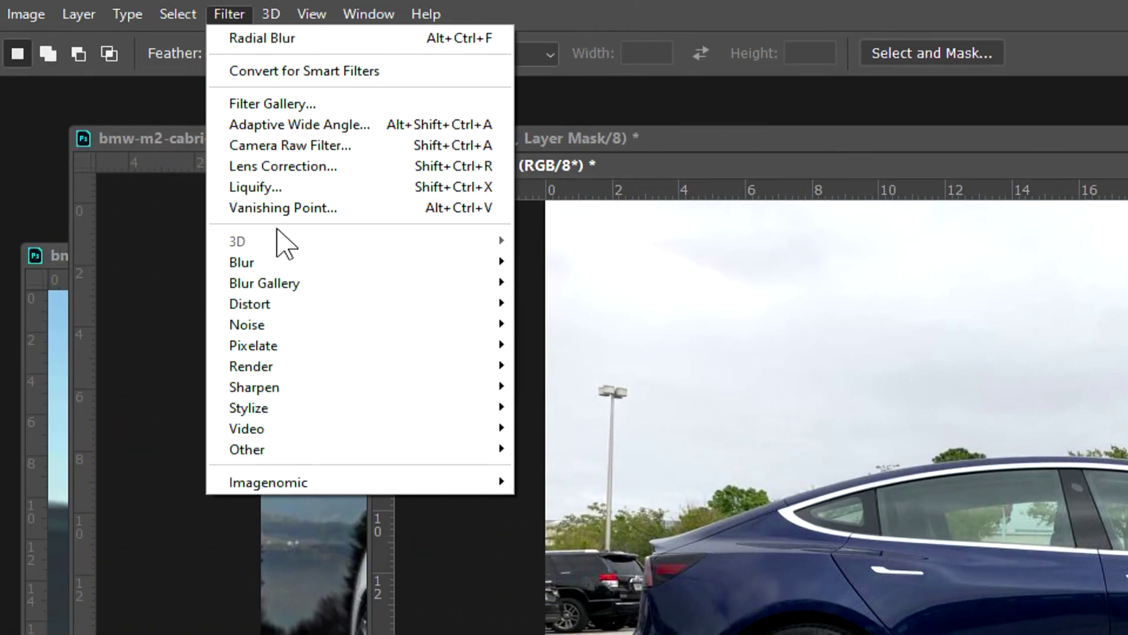
mouse_move(242, 263)
left_click(602, 405)
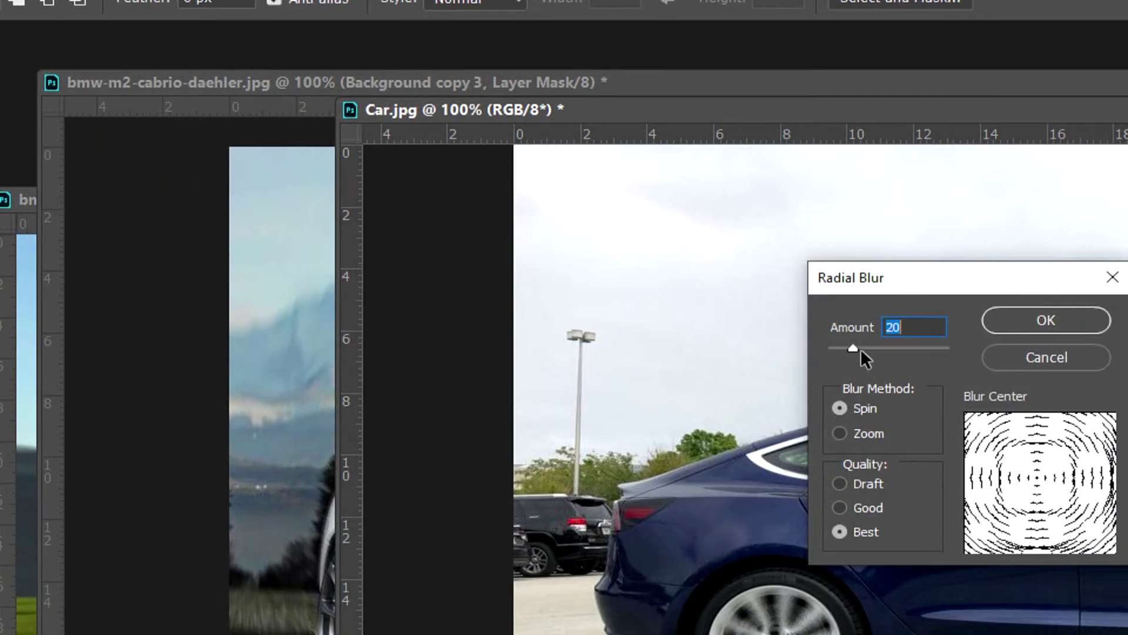
left_click_drag(860, 347, 866, 348)
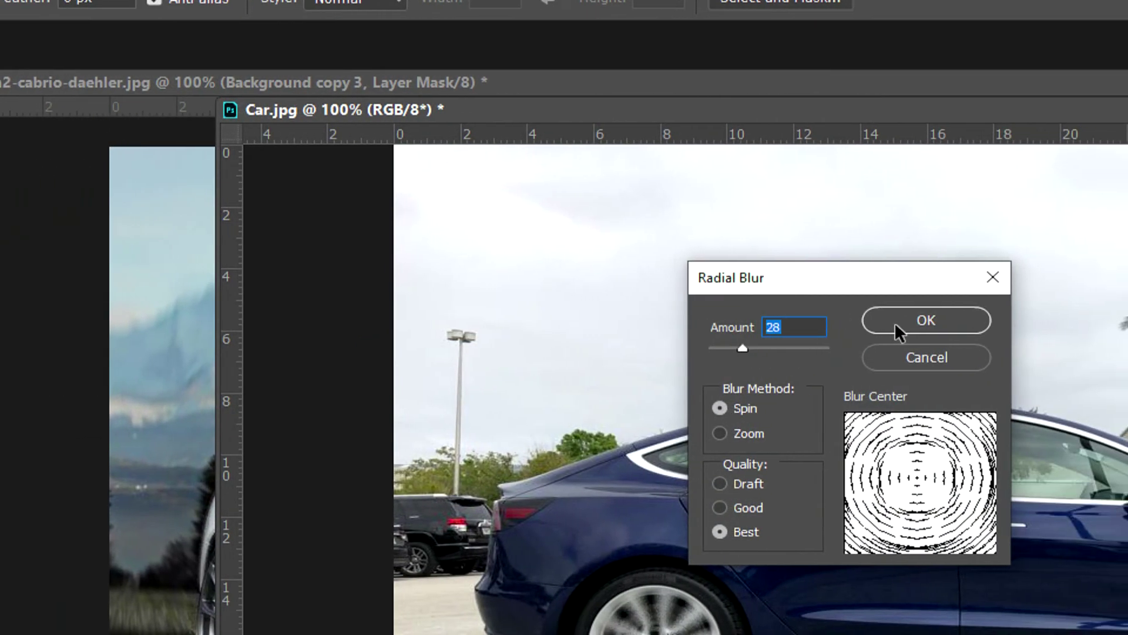
left_click(894, 322)
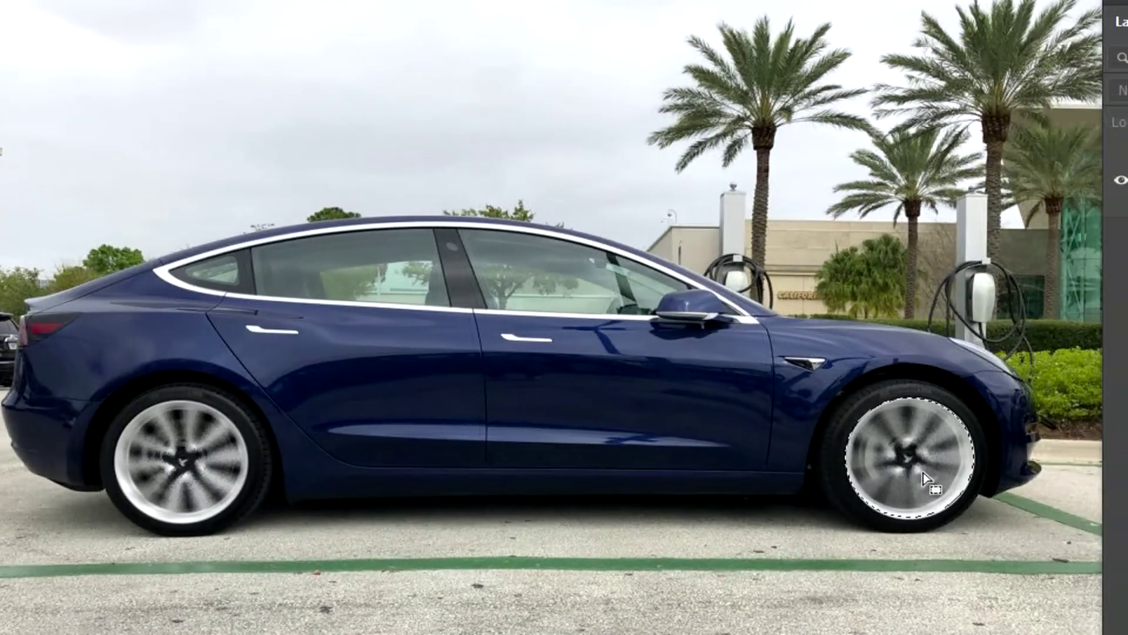
left_click_drag(894, 473, 401, 458)
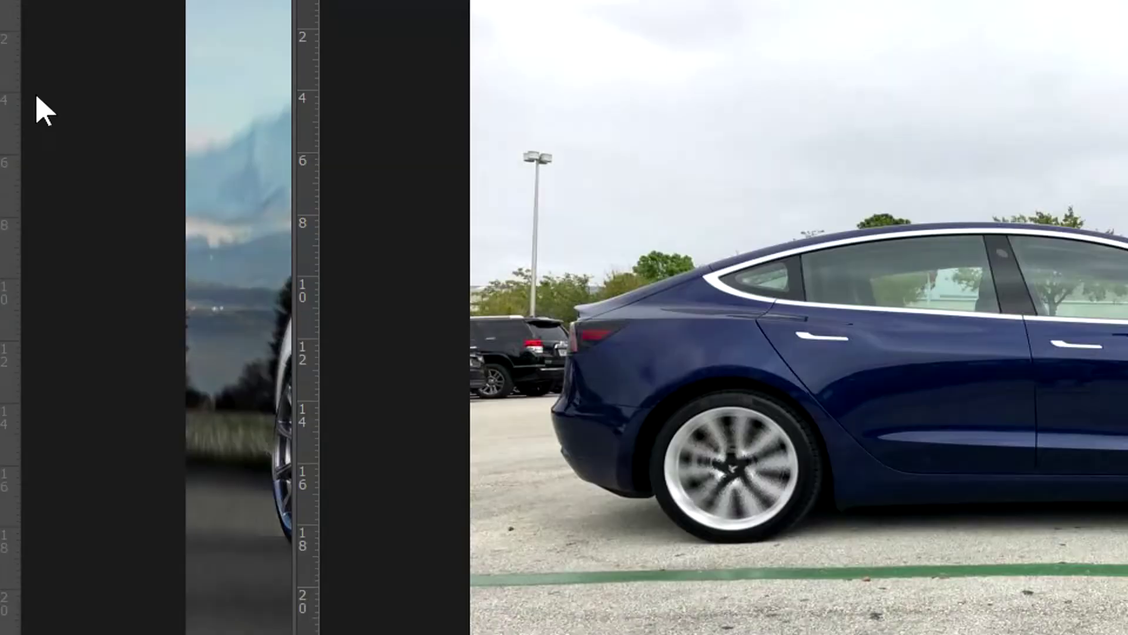
left_click(23, 120)
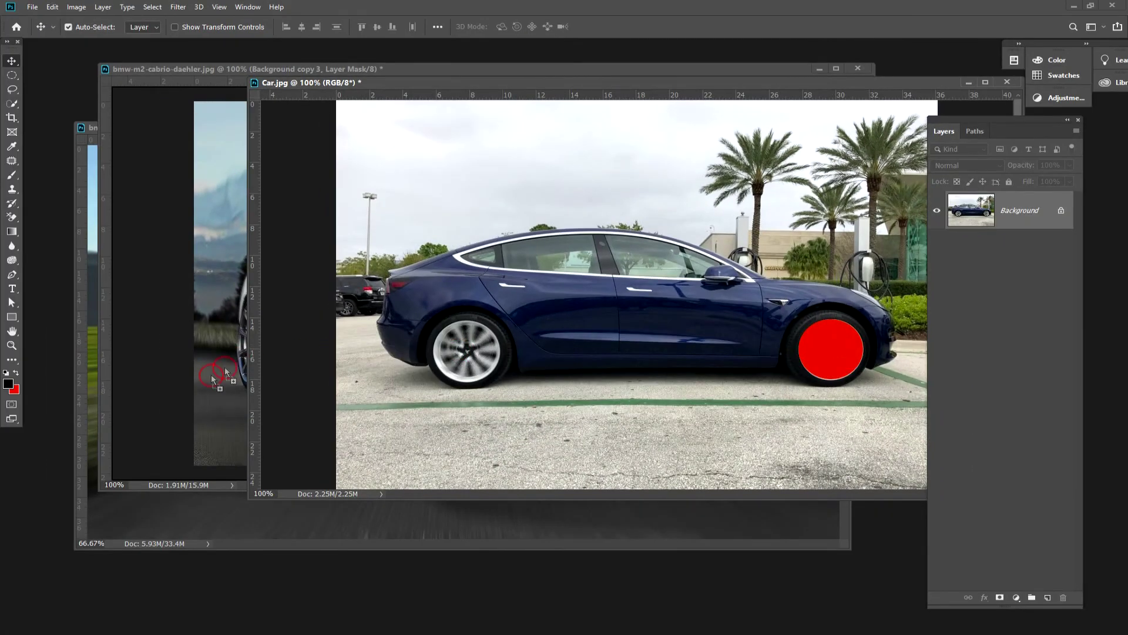
Drag the blurred wheel into the BMW image as Layer 3 and start Free Transform
left_click_drag(212, 376, 394, 366)
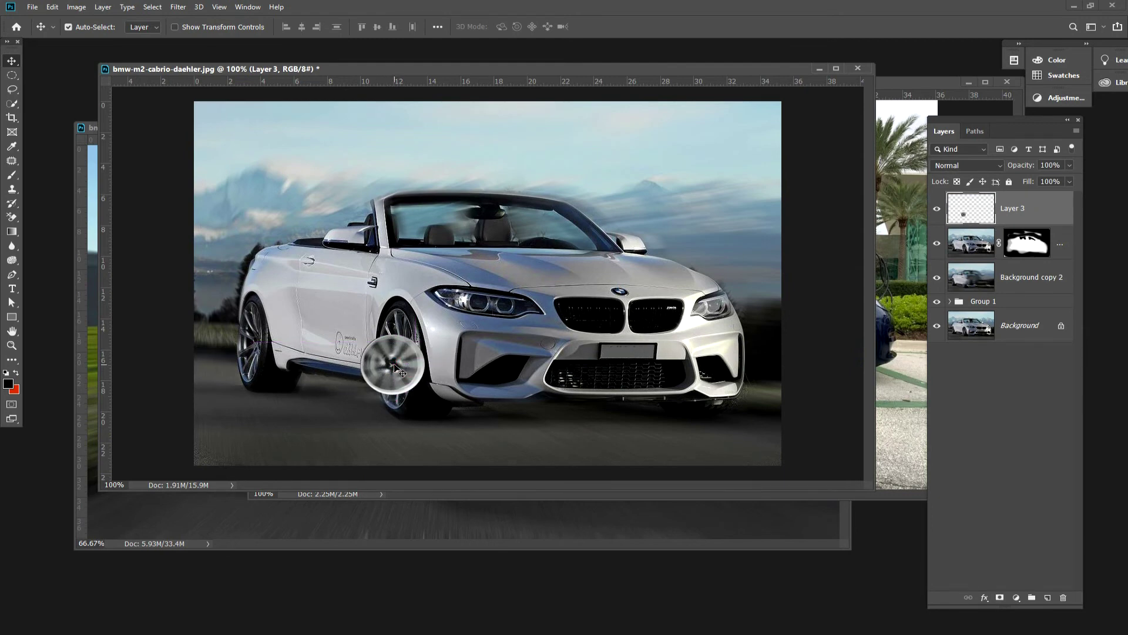
key("ctrl+t")
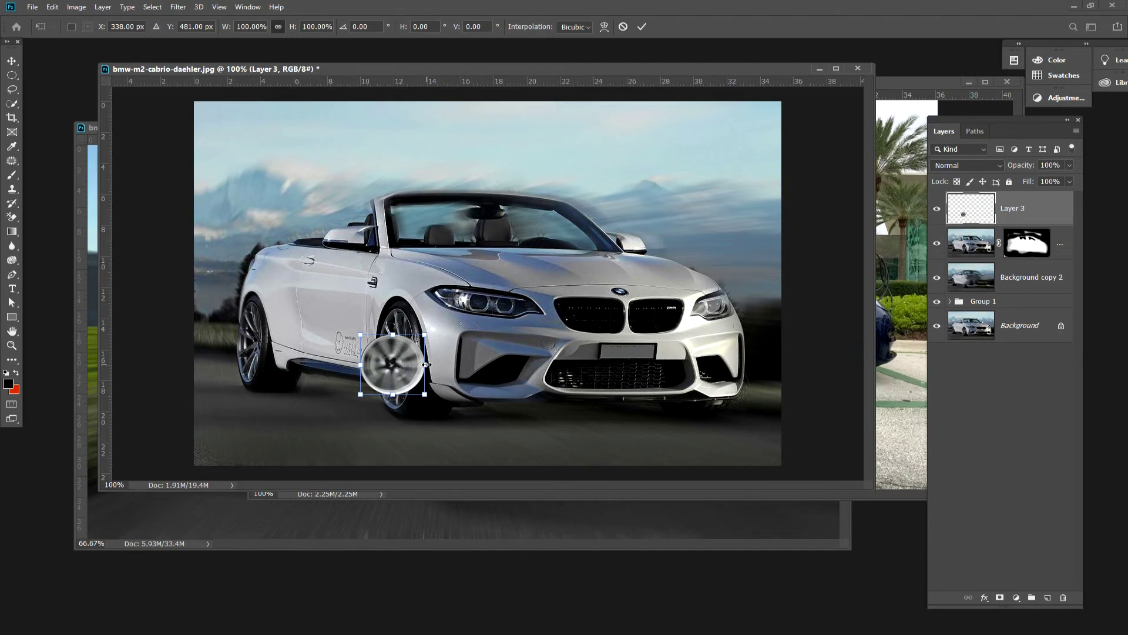
Squeeze Layer 3's wheel to about 57% width and 162% height over the front wheel, and commit
left_click_drag(425, 365, 392, 365)
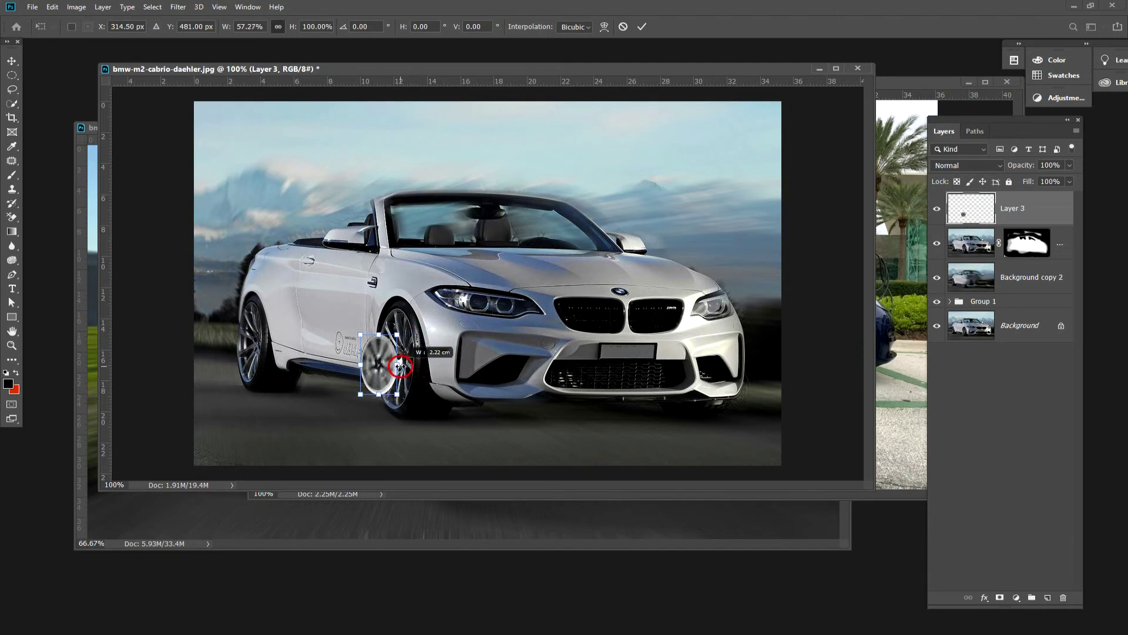
left_click_drag(372, 384, 392, 358)
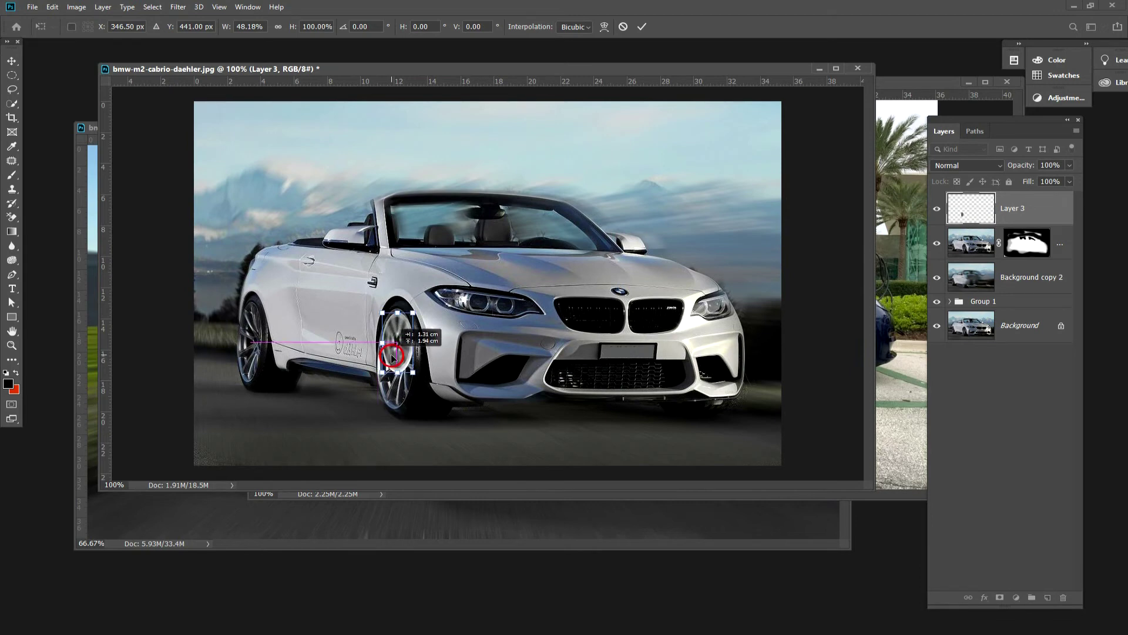
left_click_drag(392, 357, 392, 357)
key("Up")
key("Up")
key("Up")
key("Left")
key("Left")
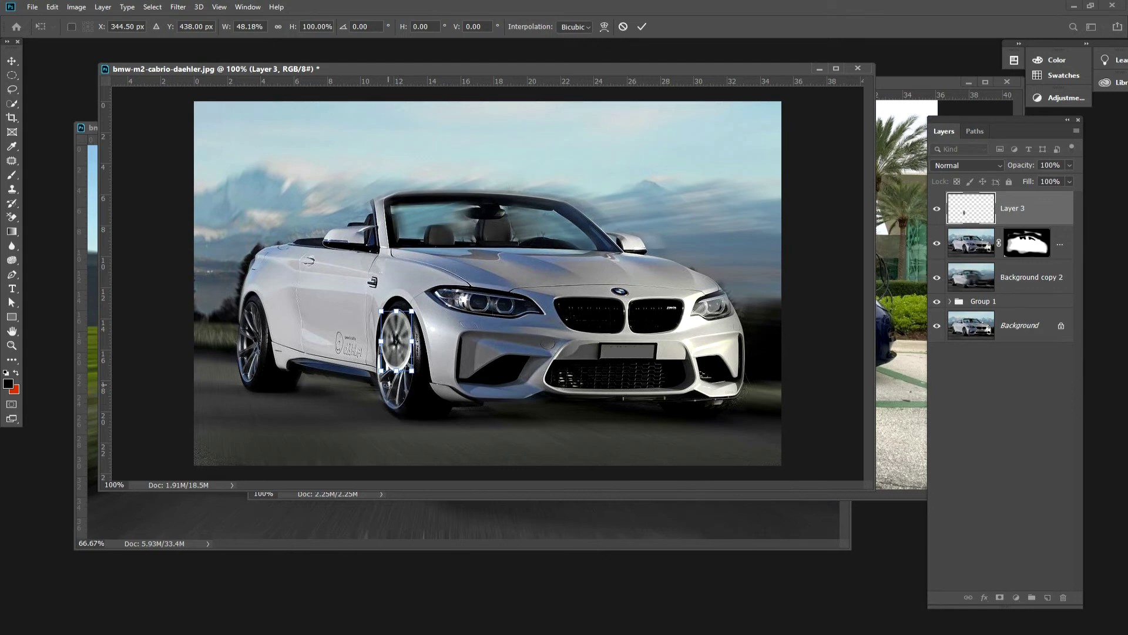
left_click_drag(382, 373, 378, 406)
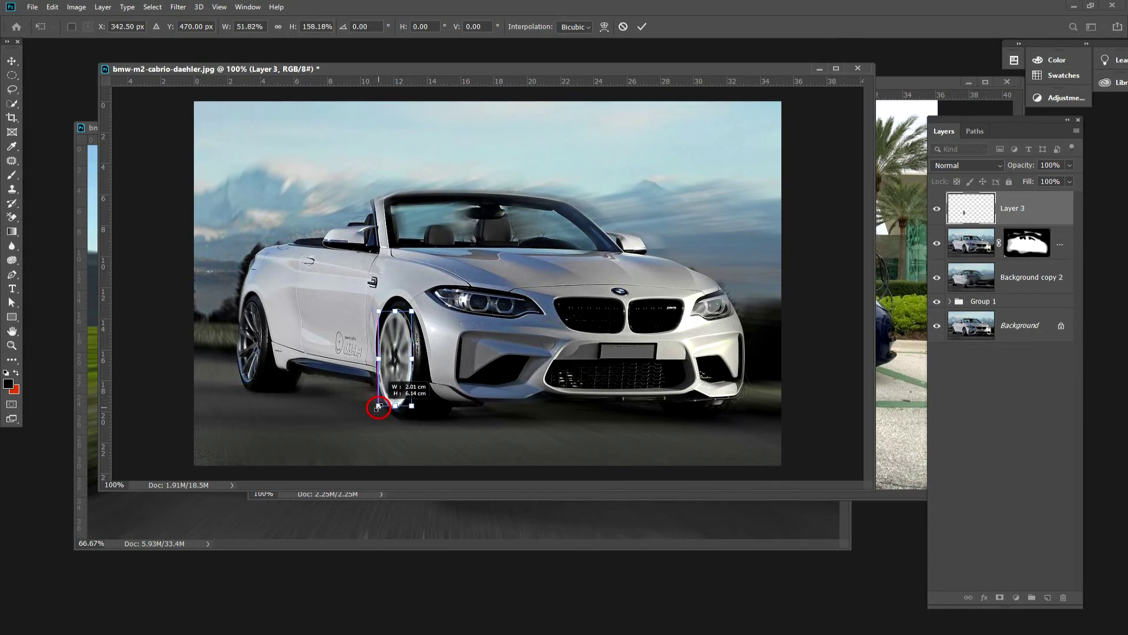
left_click_drag(412, 358, 414, 384)
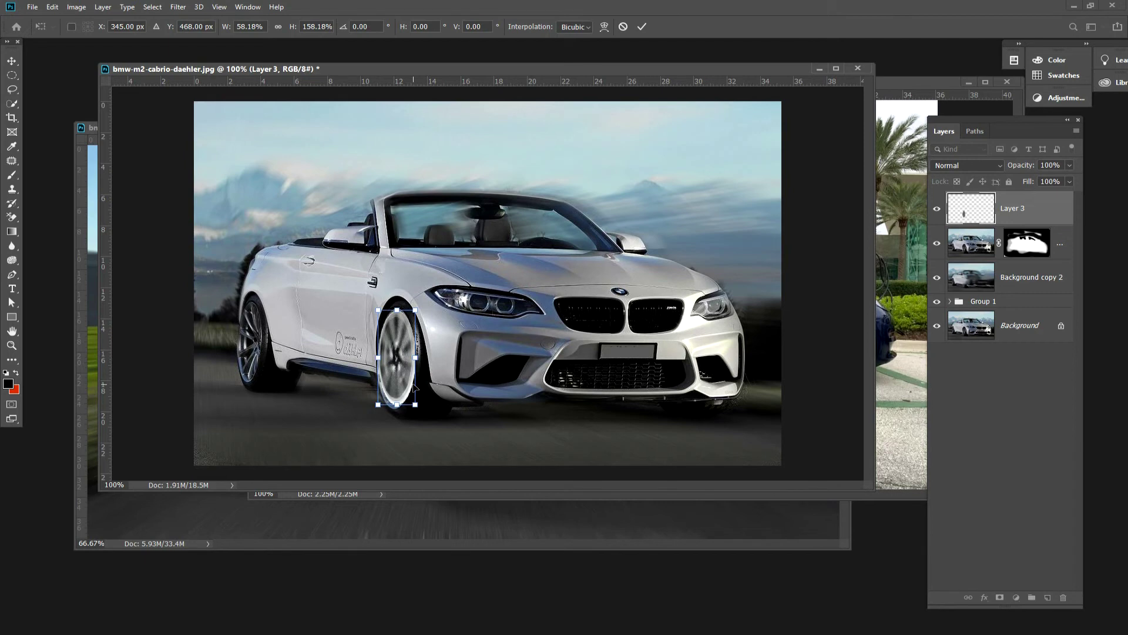
left_click_drag(378, 405, 376, 409)
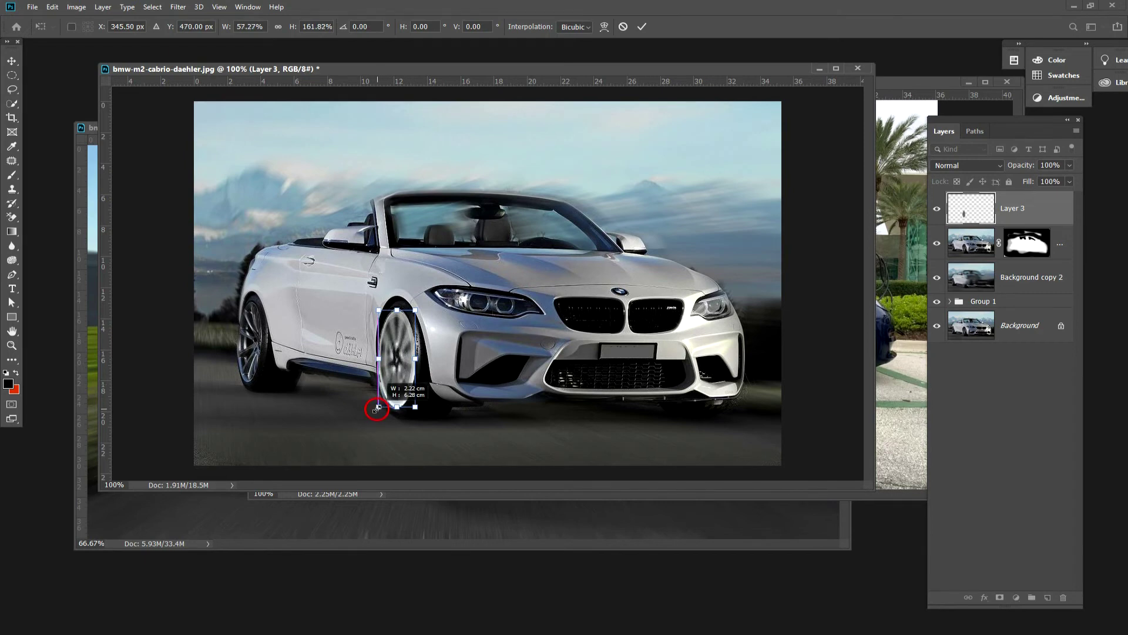
key("Left")
key("Left")
key("Left")
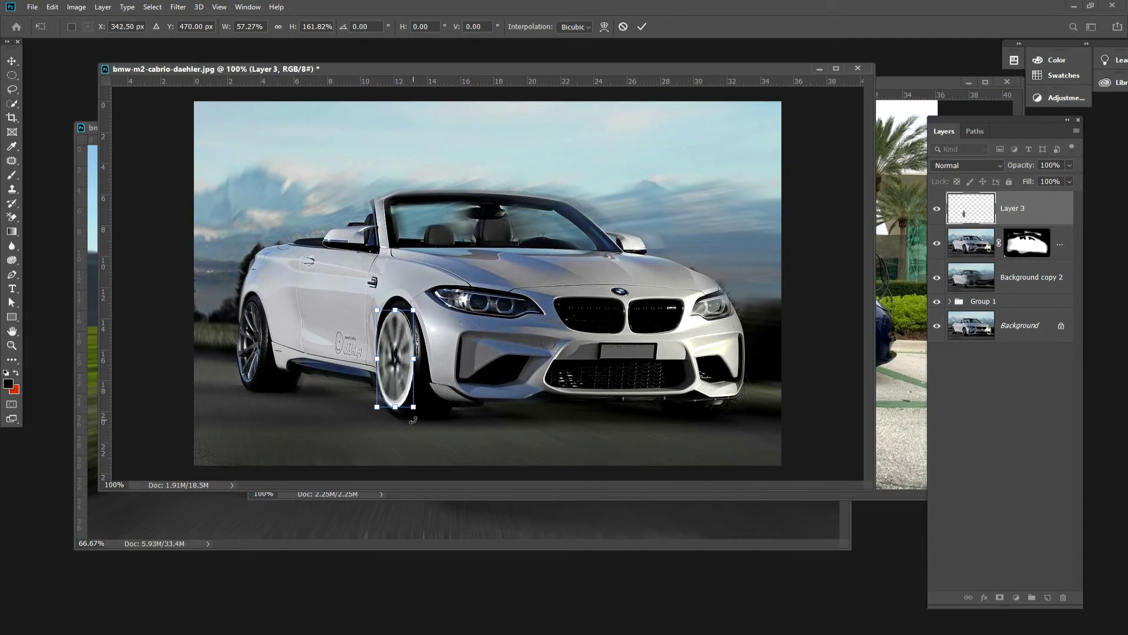
key("Return")
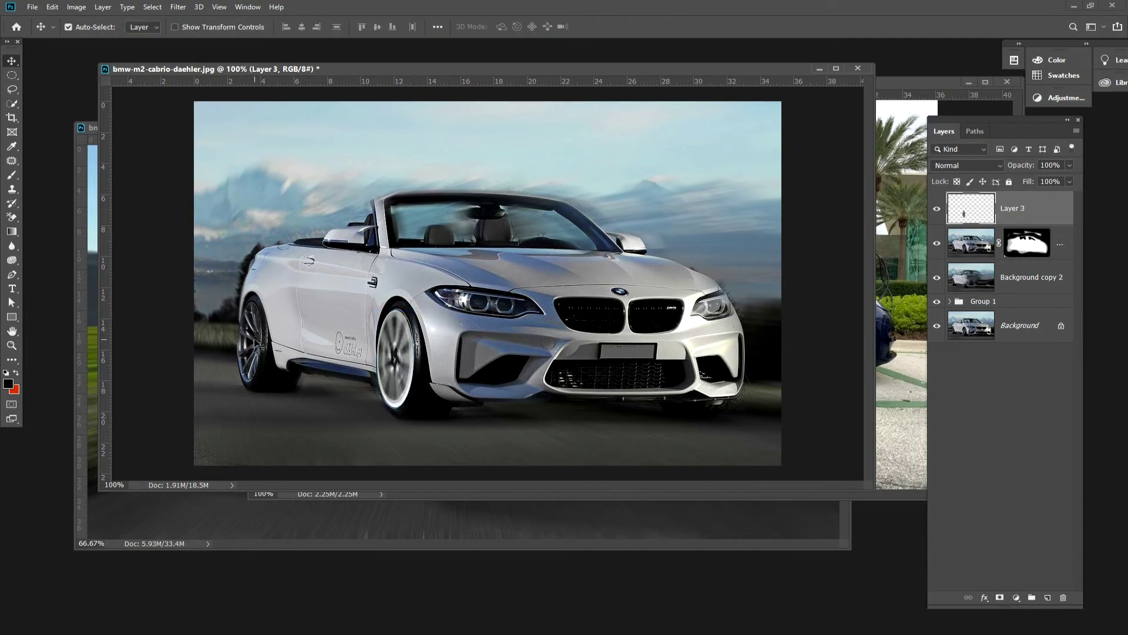
Duplicate the wheel onto the rear wheel as Layer 3 copy, scale and narrow it to fit, and commit
left_click_drag(397, 363, 251, 353)
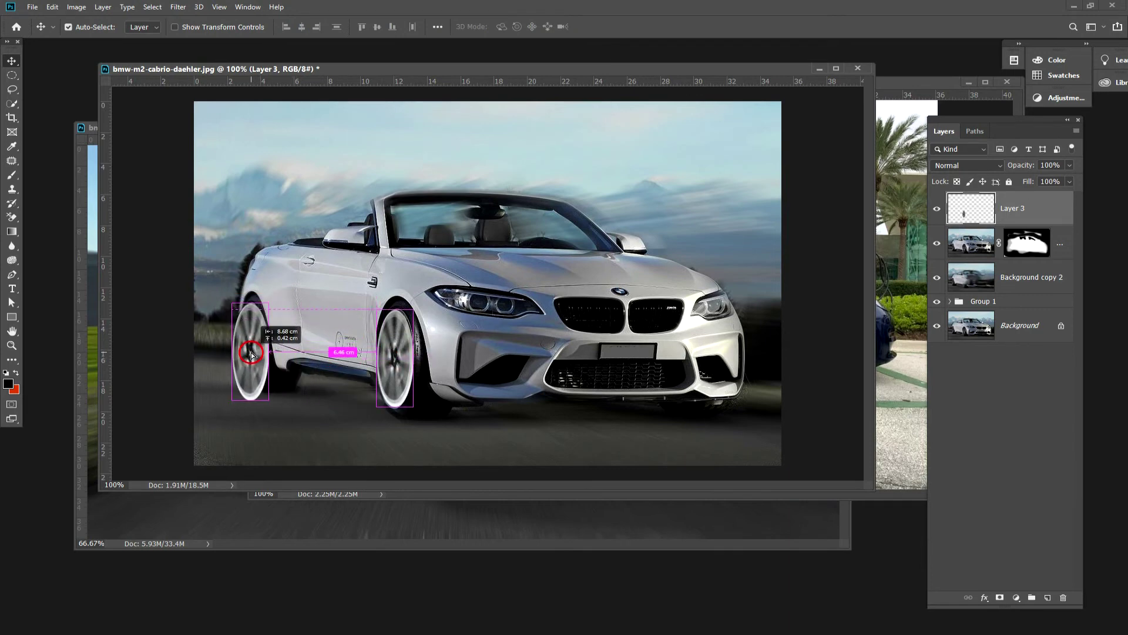
key("ctrl+j")
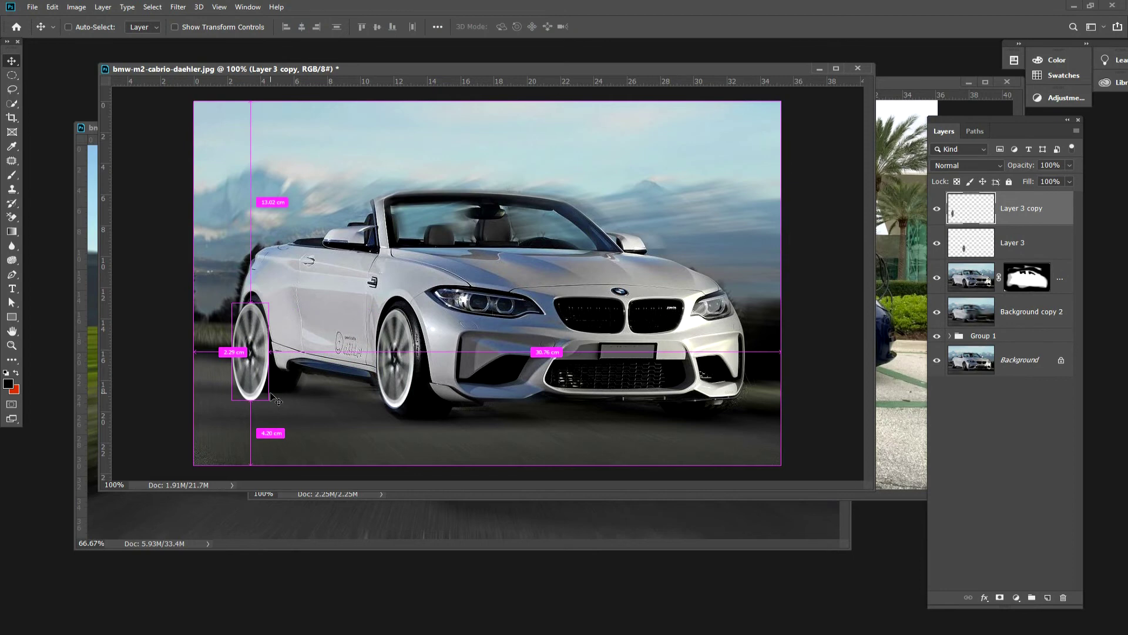
key("ctrl+t")
left_click_drag(269, 403, 260, 374)
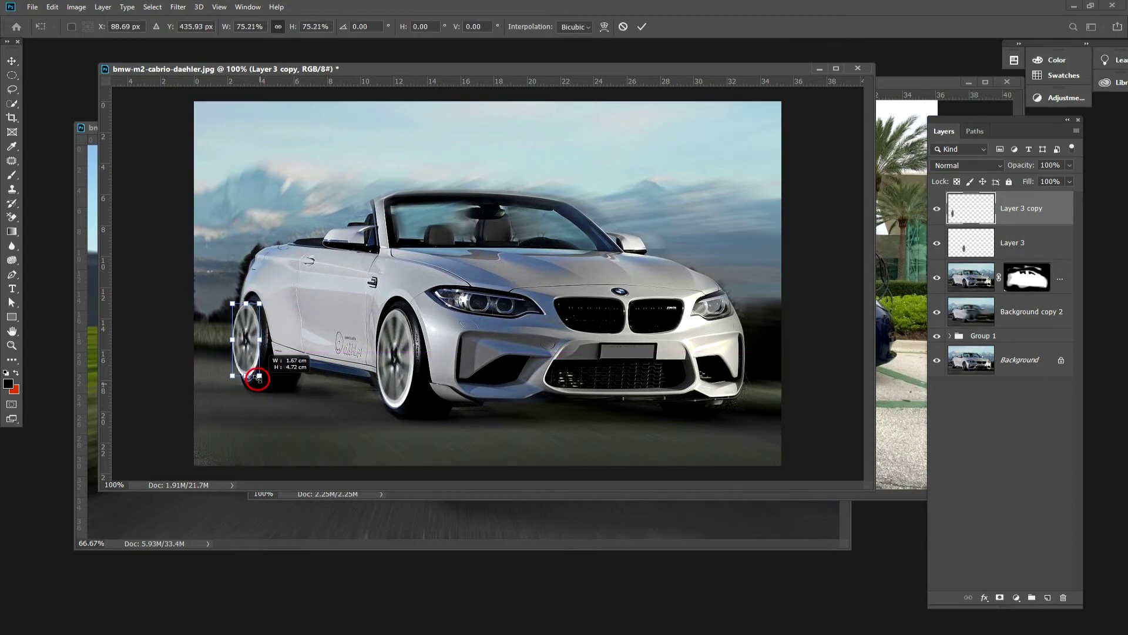
left_click_drag(260, 374, 261, 377)
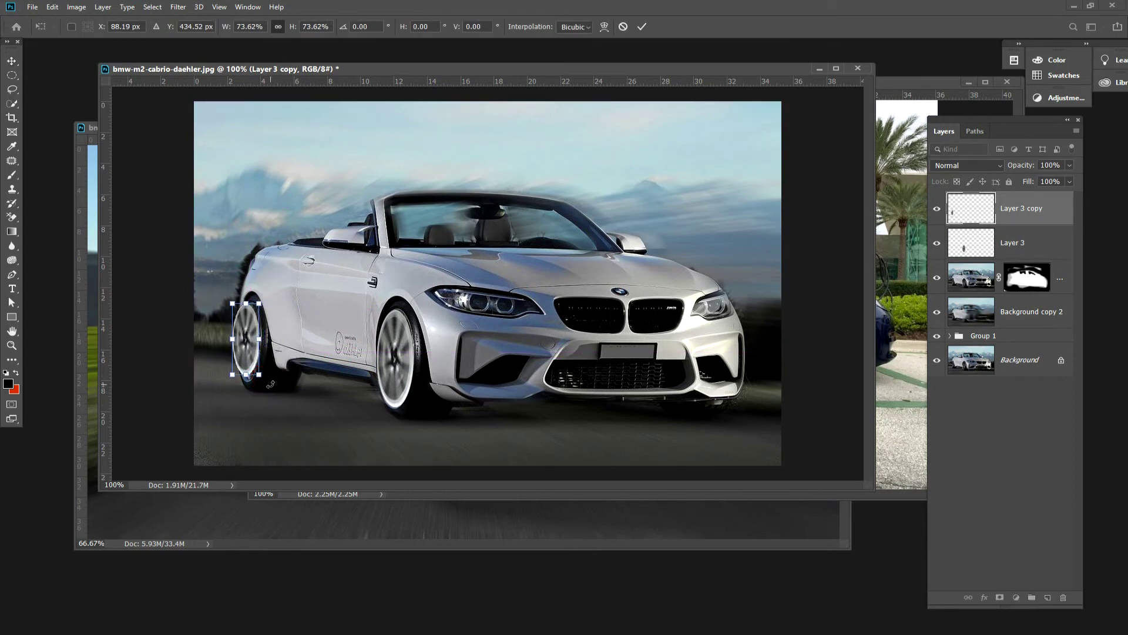
key("Right")
key("Right")
key("Right")
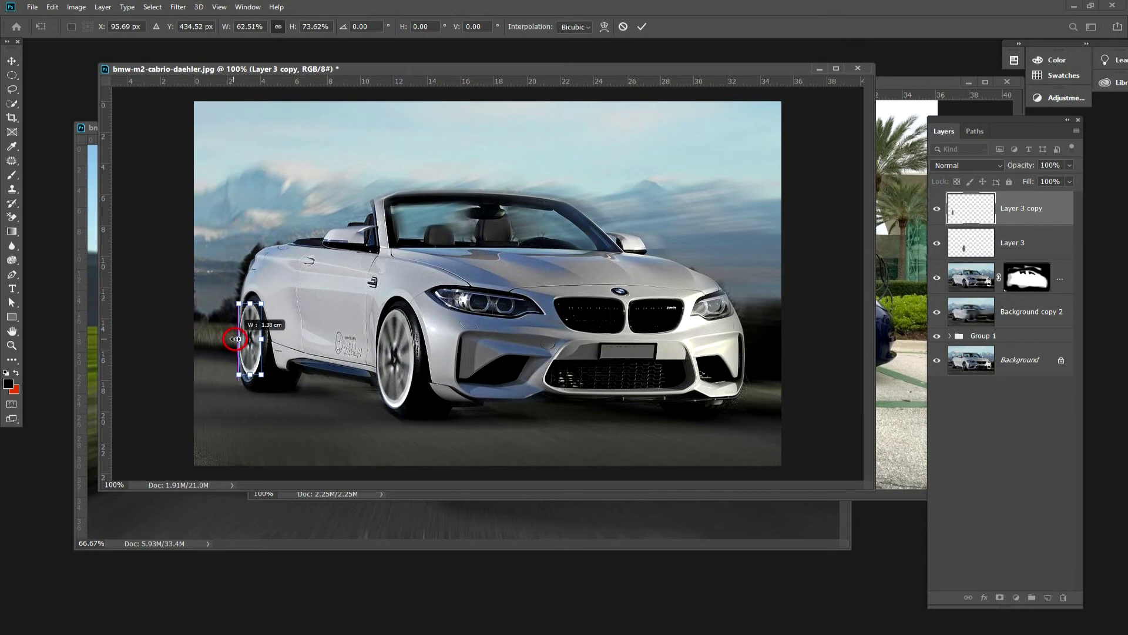
left_click_drag(233, 339, 250, 383)
left_click_drag(261, 340, 257, 341)
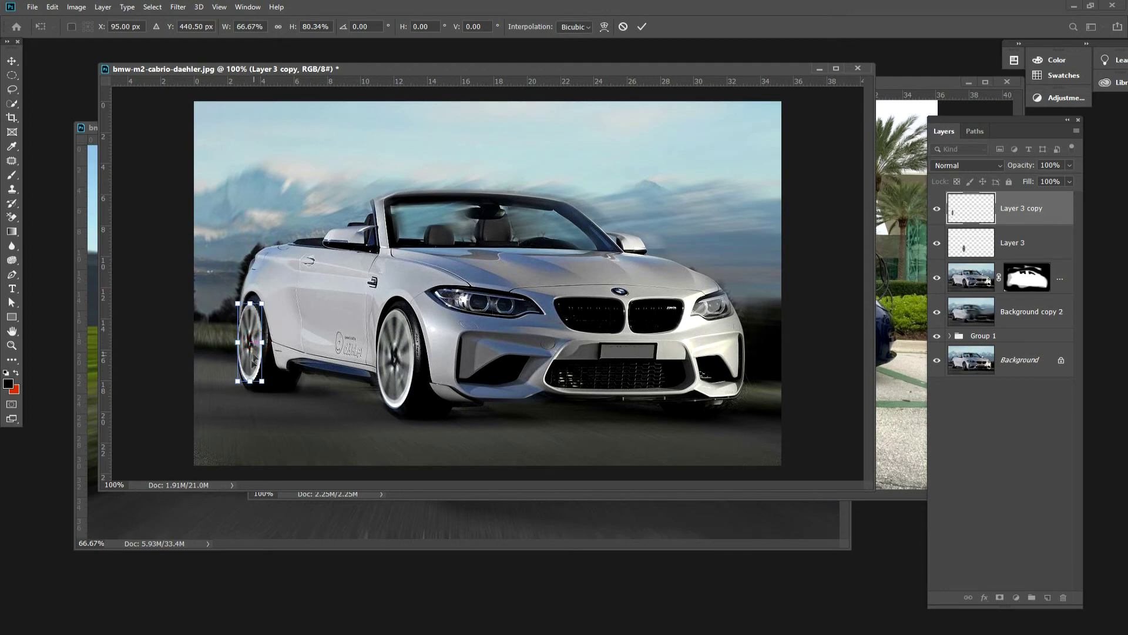
left_click_drag(261, 381, 259, 380)
key("Return")
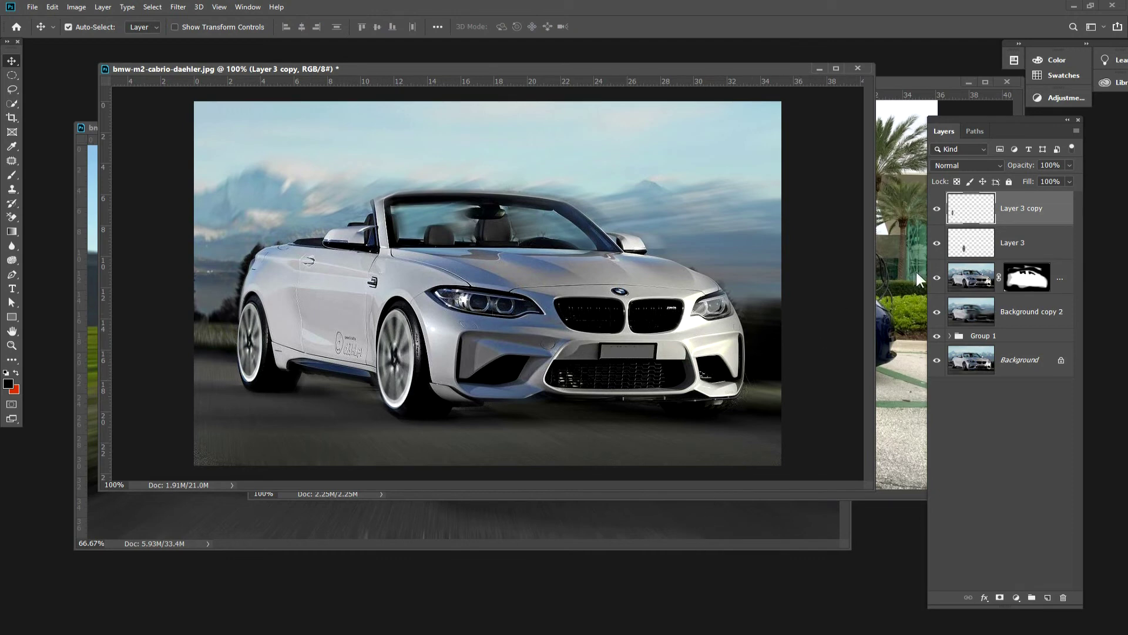
Toggle Layer 3 and Layer 3 copy off, on and off again, then select Background copy 3
left_click(936, 244)
left_click(938, 210)
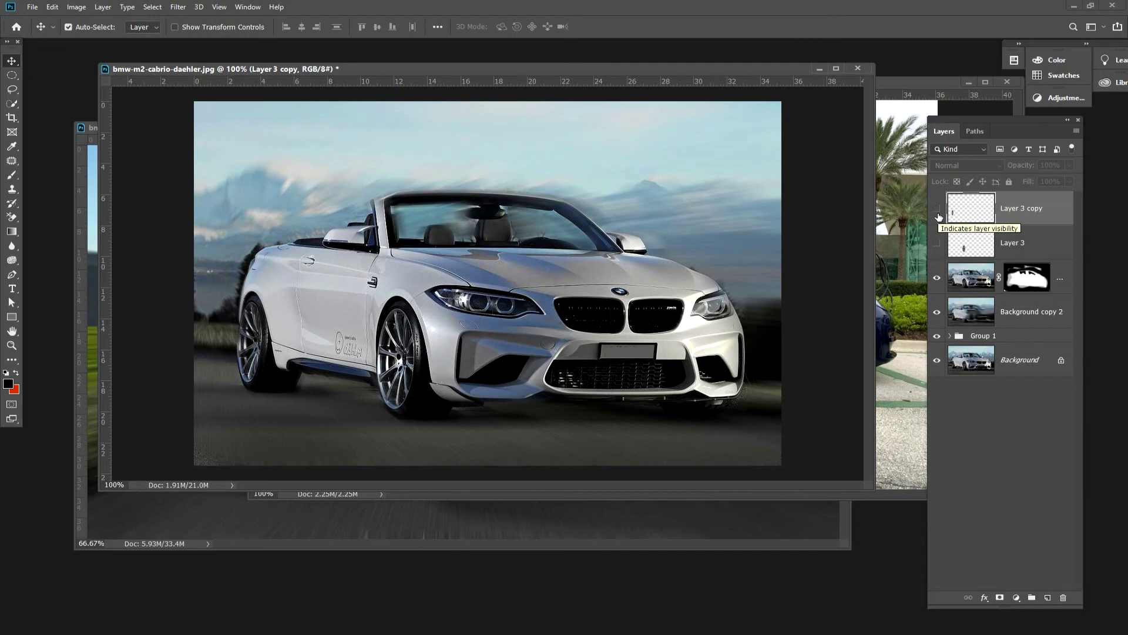
left_click(938, 211)
left_click(936, 246)
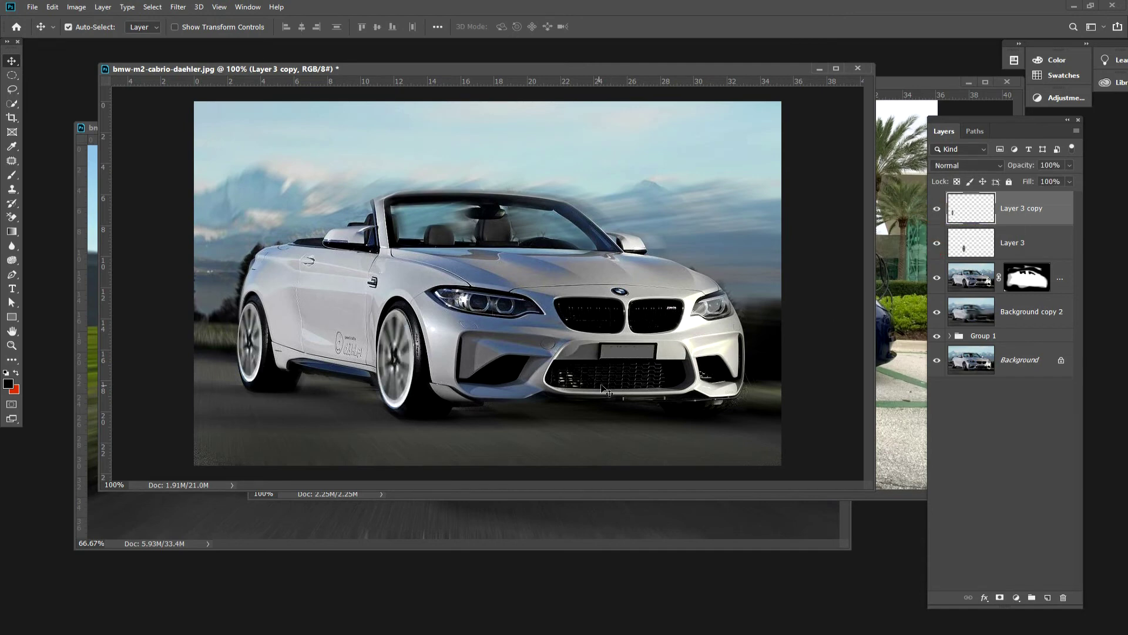
left_click(937, 244)
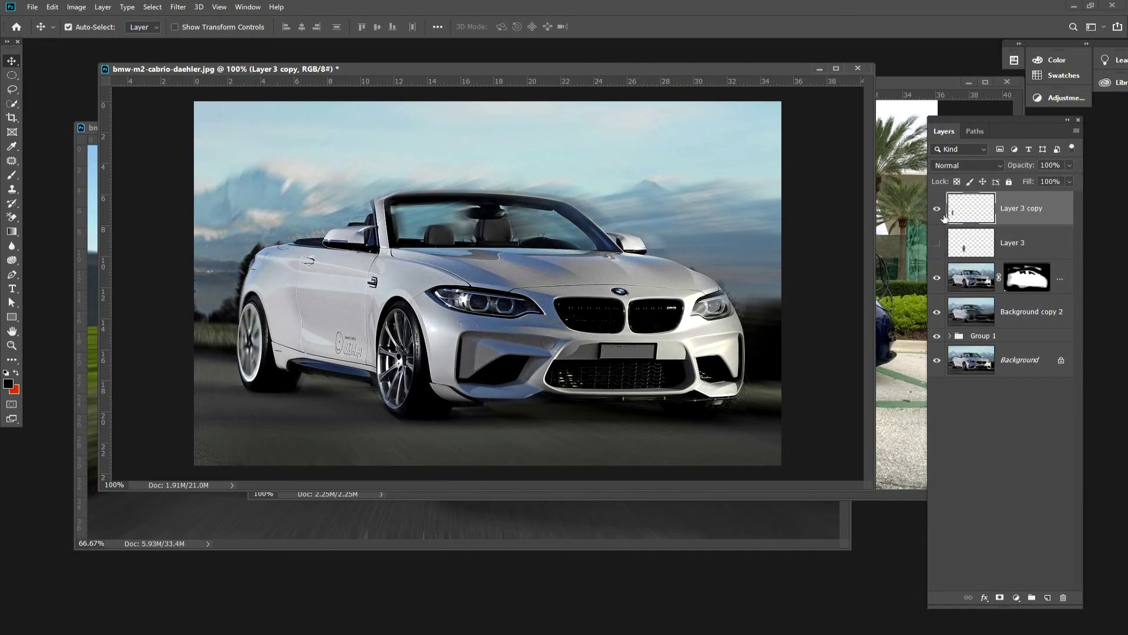
left_click(938, 211)
left_click(971, 279)
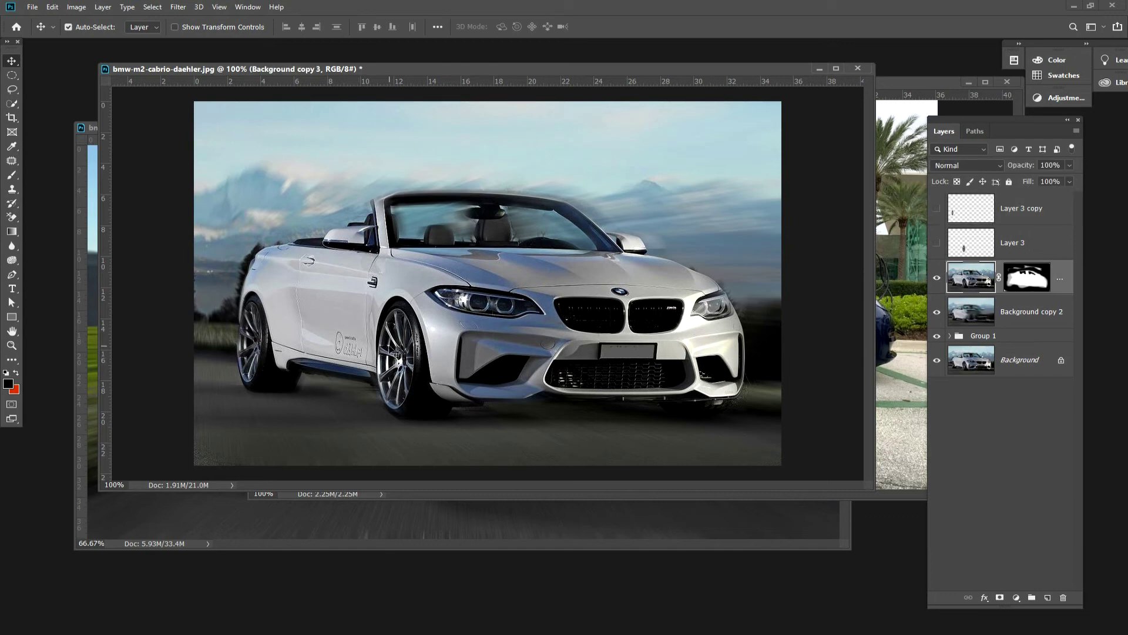
Select the front wheel with an ellipse, apply a Spin Radial Blur of amount 28, and deselect
left_click(10, 71)
left_click_drag(382, 313, 412, 402)
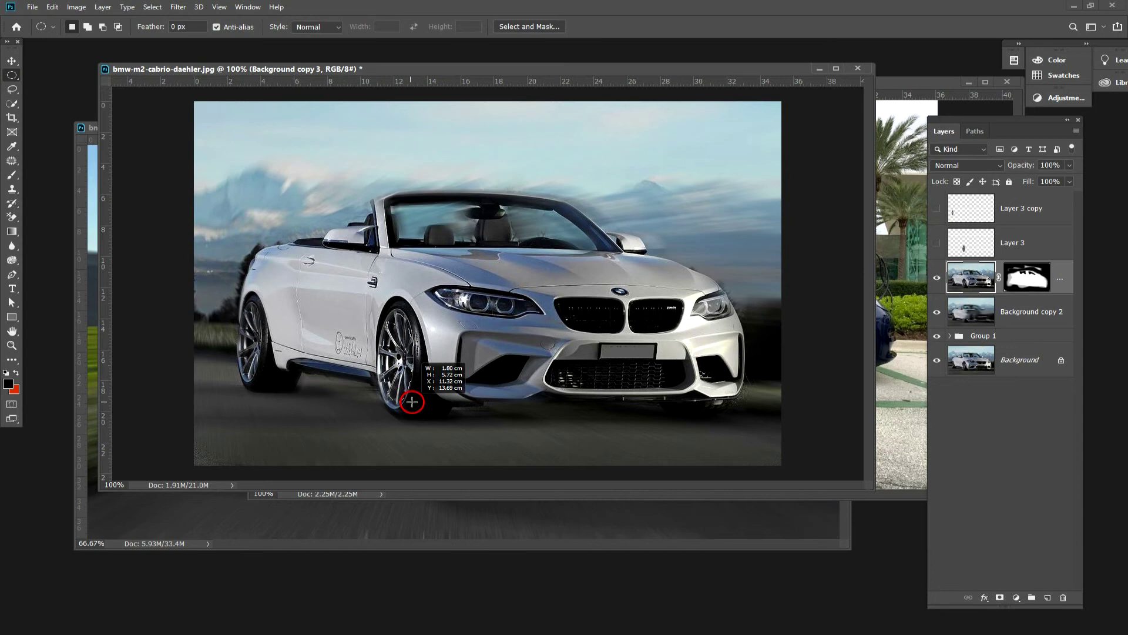
left_click_drag(412, 402, 413, 410)
left_click(177, 7)
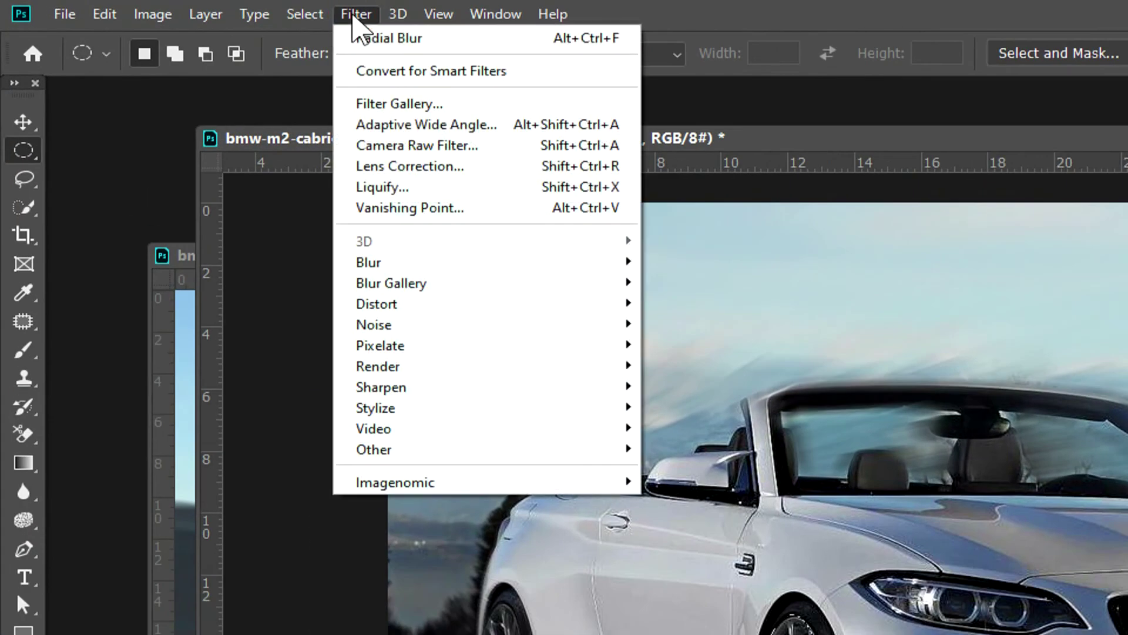
left_click(204, 131)
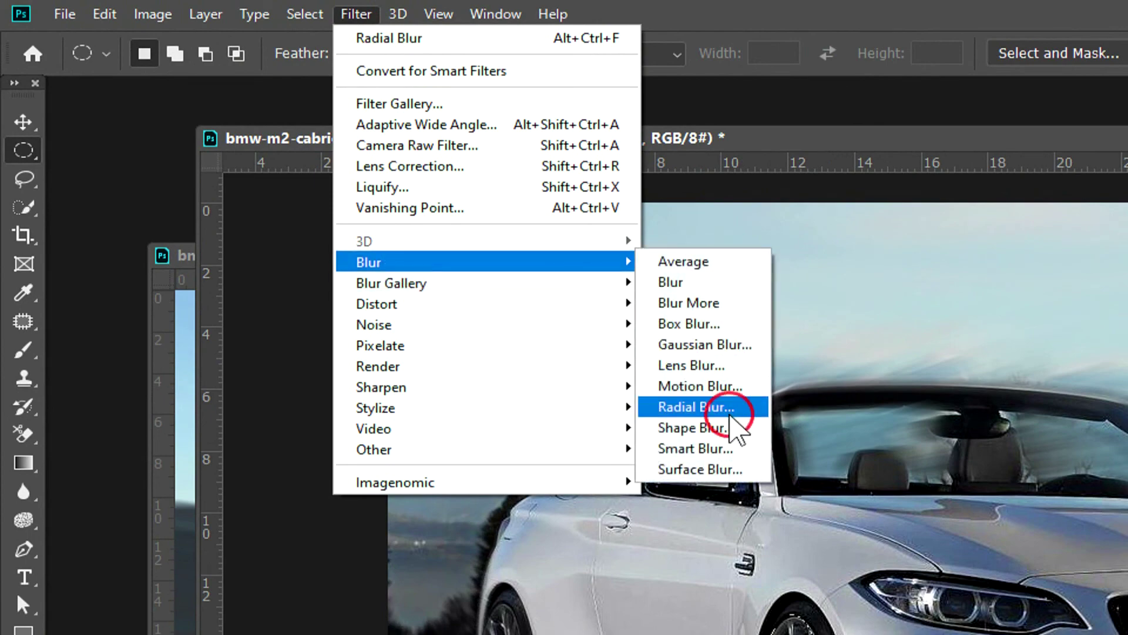
left_click(729, 407)
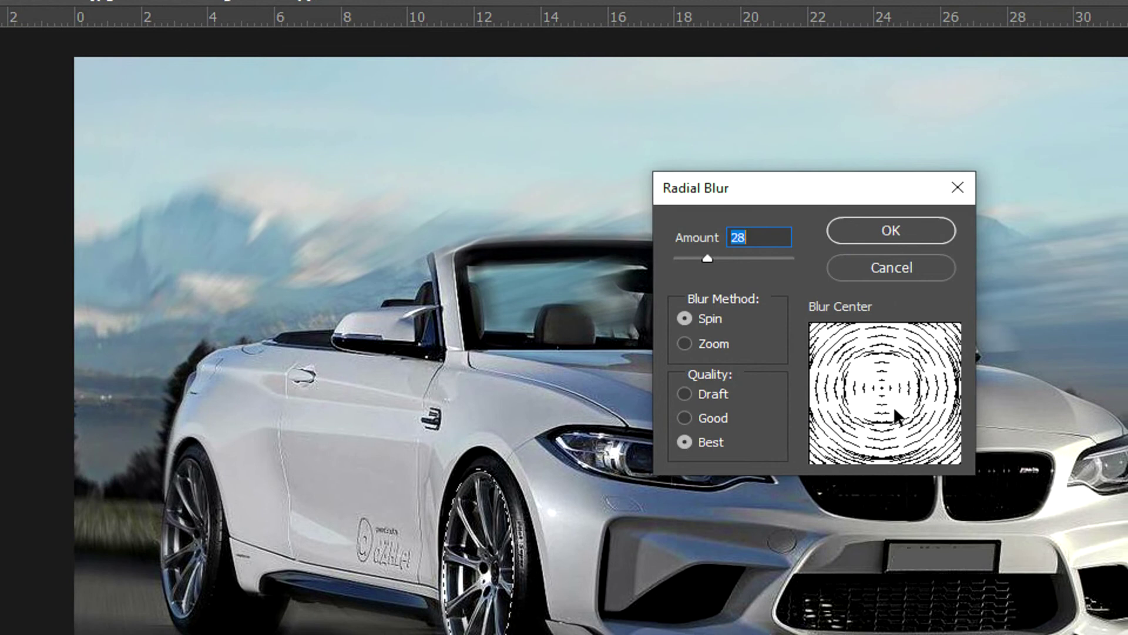
left_click(874, 235)
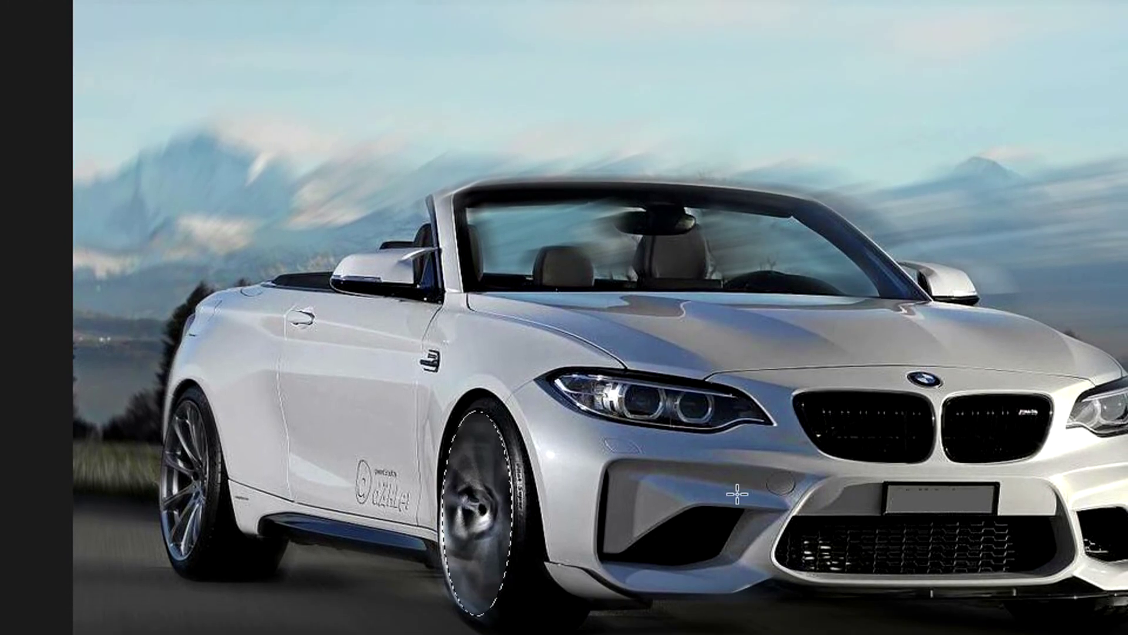
key("ctrl+d")
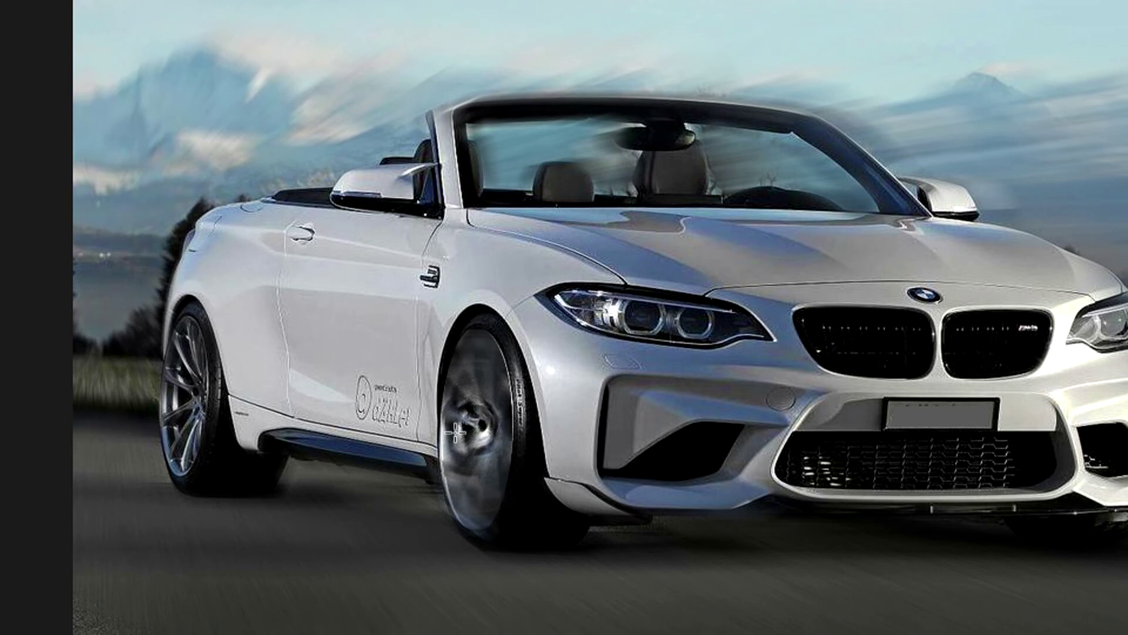
Undo the blur, show both blurred wheel layers again, and bring Car.jpg to the front
left_click(482, 424)
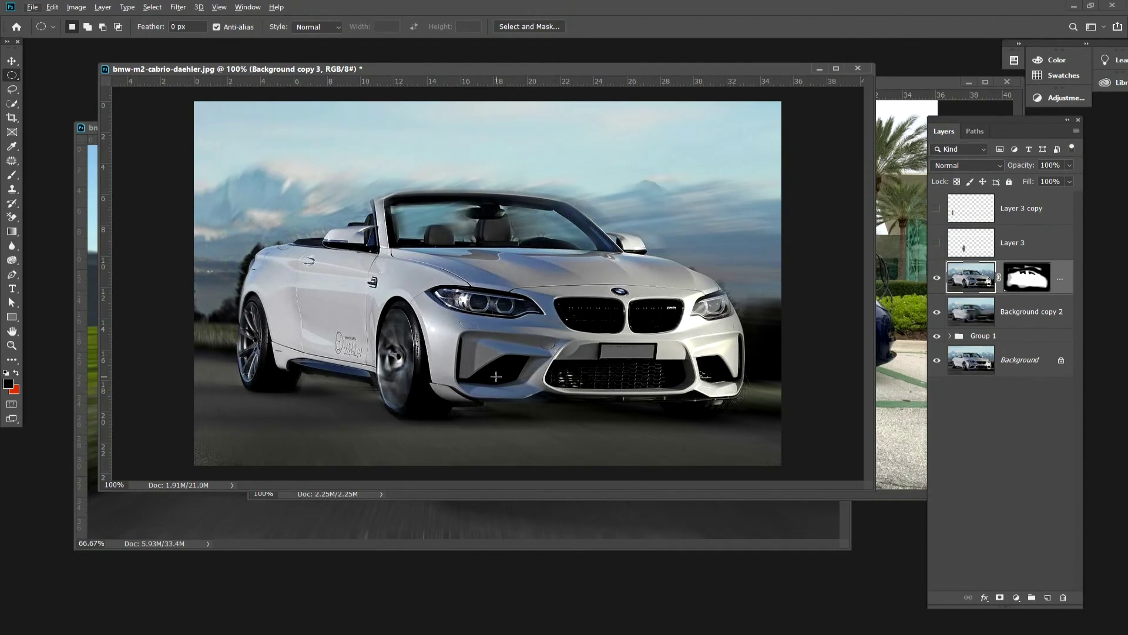
key("ctrl+z")
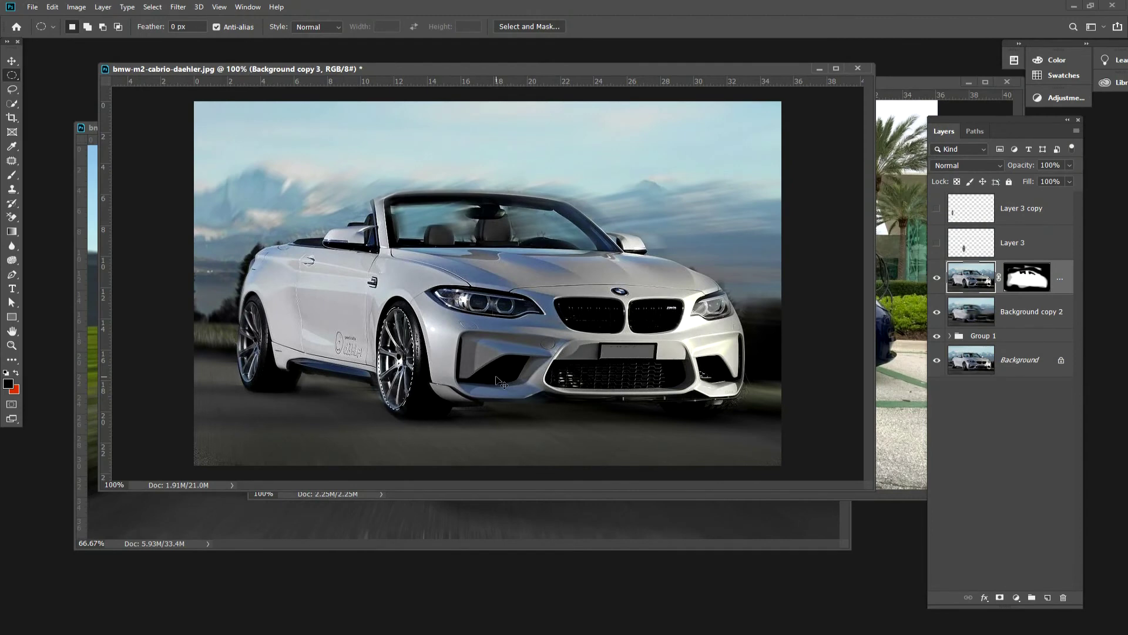
key("ctrl+d")
left_click_drag(936, 244, 937, 209)
left_click(894, 329)
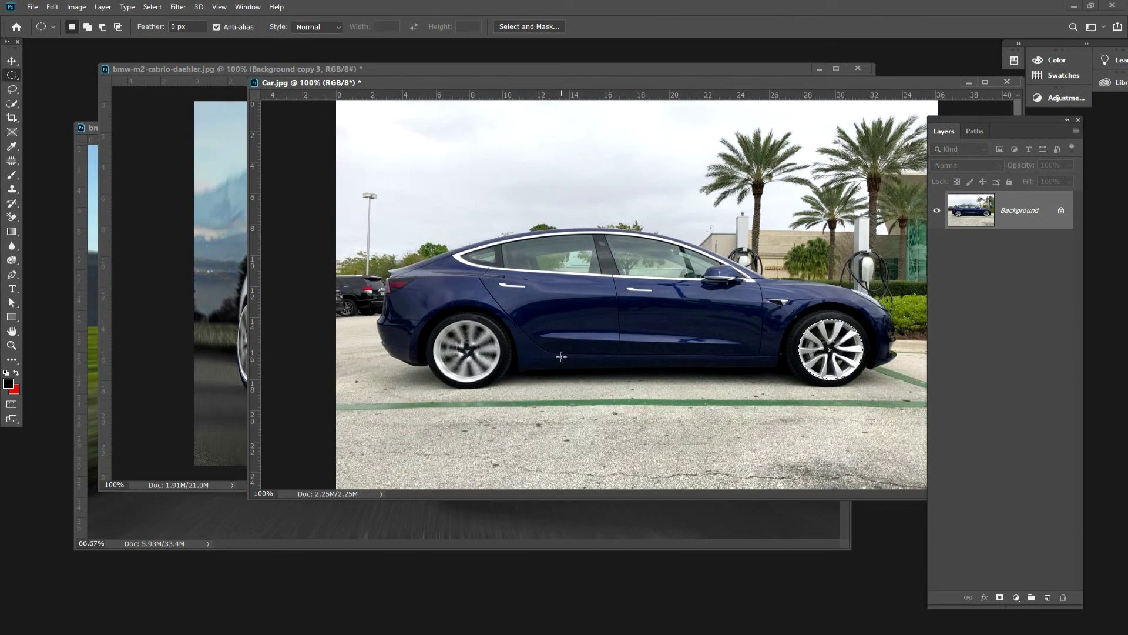
Deselect the Car.jpg photo and preview a Motion Blur at angles 0, -65 and -56
left_click(562, 357)
left_click(178, 7)
mouse_move(185, 130)
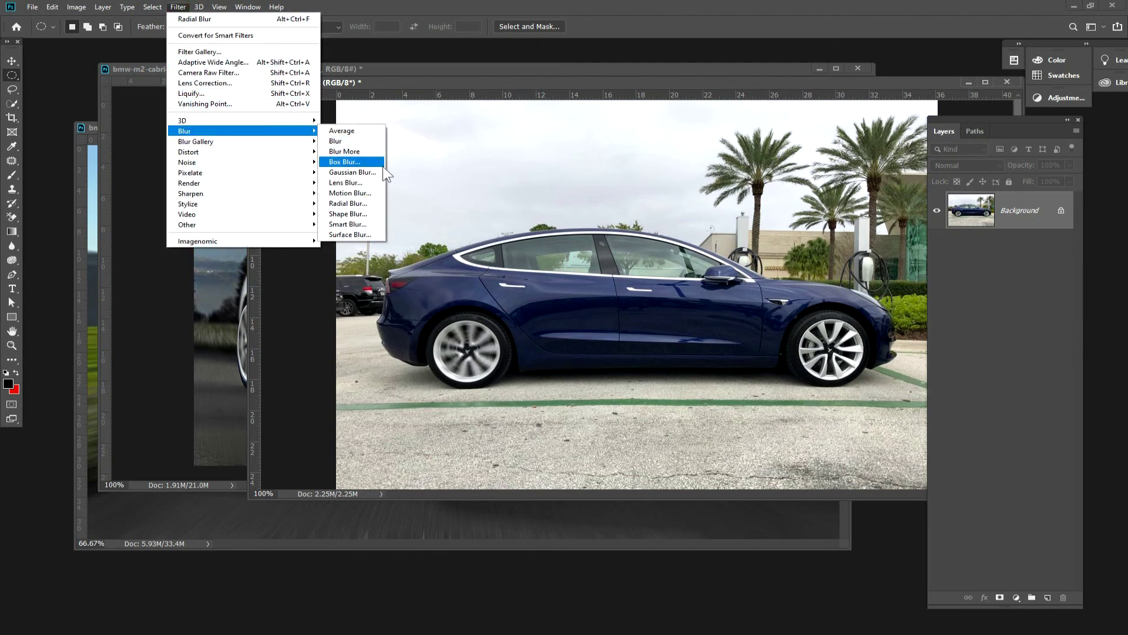
left_click(351, 193)
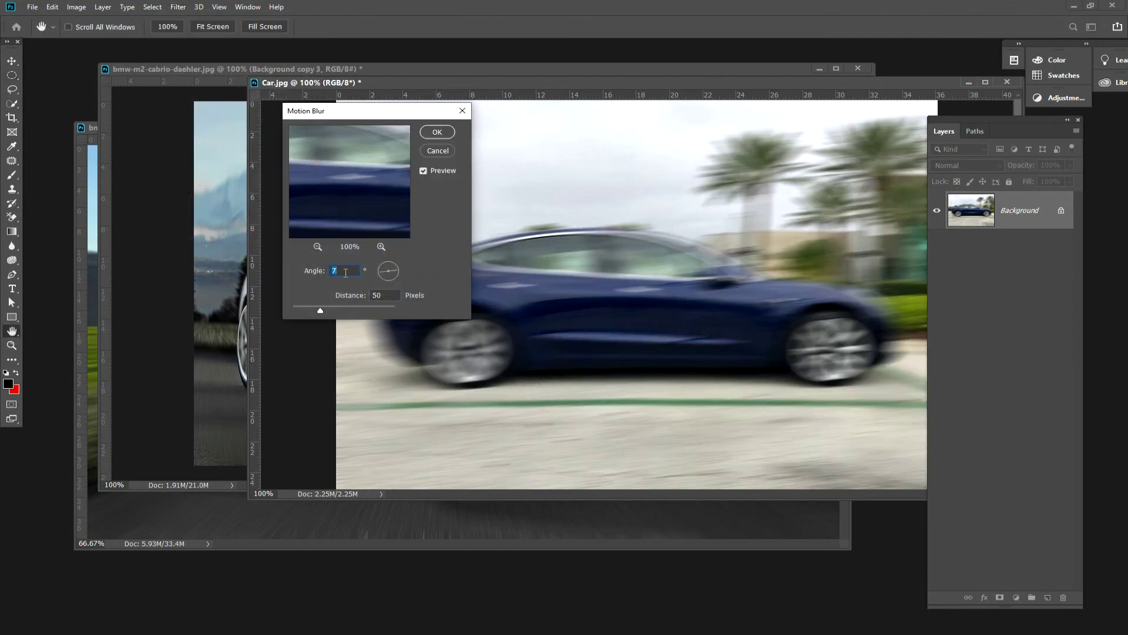
type("0")
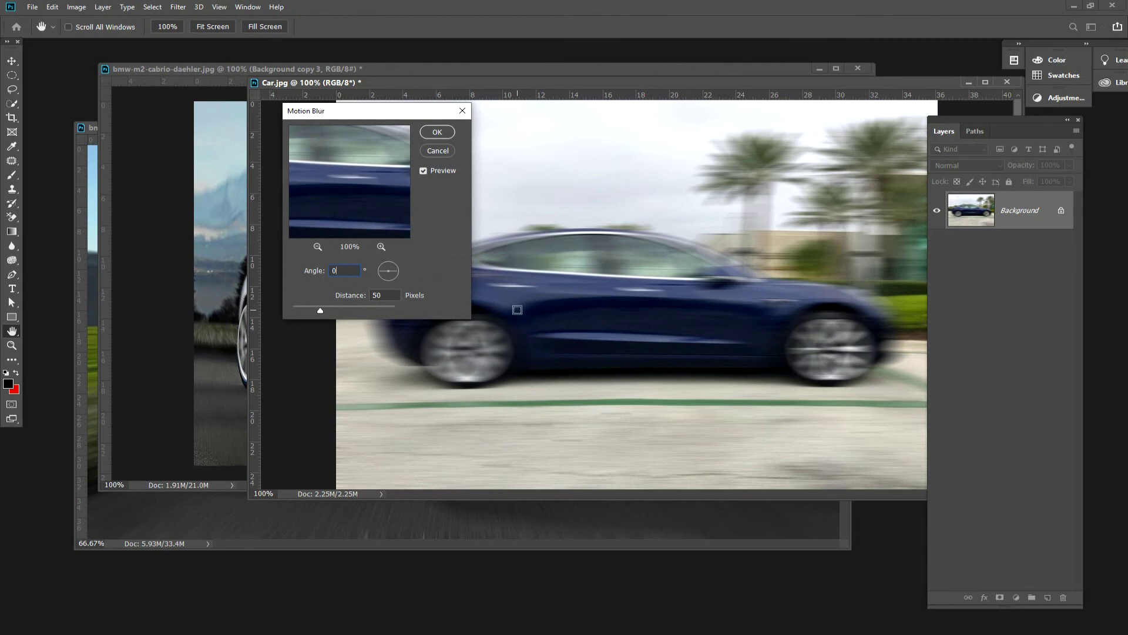
left_click(390, 274)
left_click(392, 276)
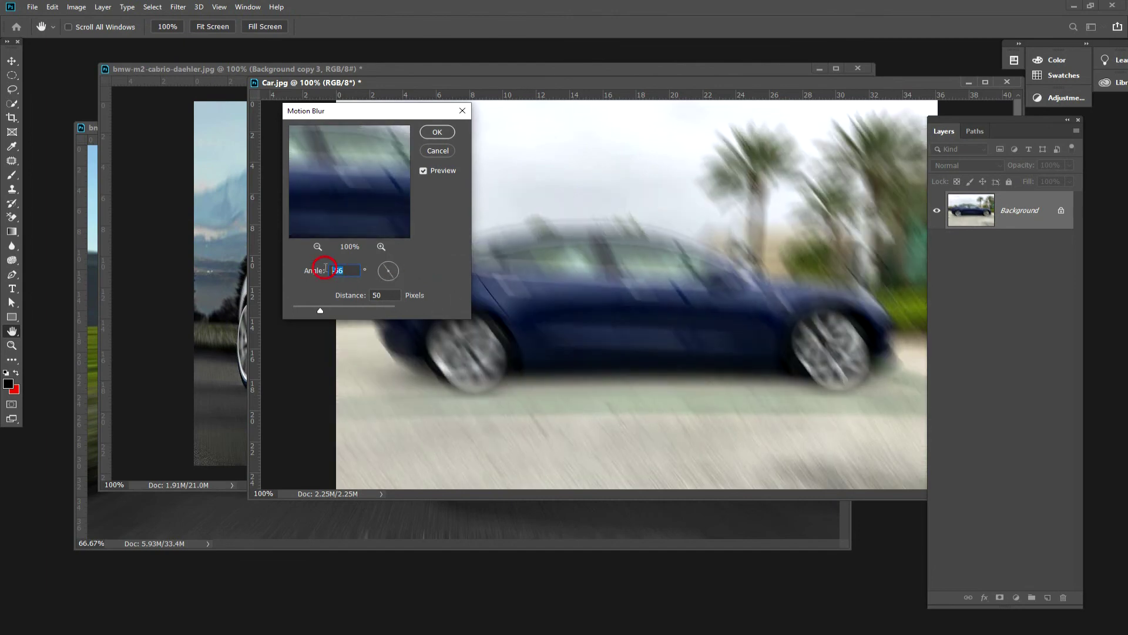
Reset the angle to 0, cancel the Motion Blur, and return to the BMW document
type("0")
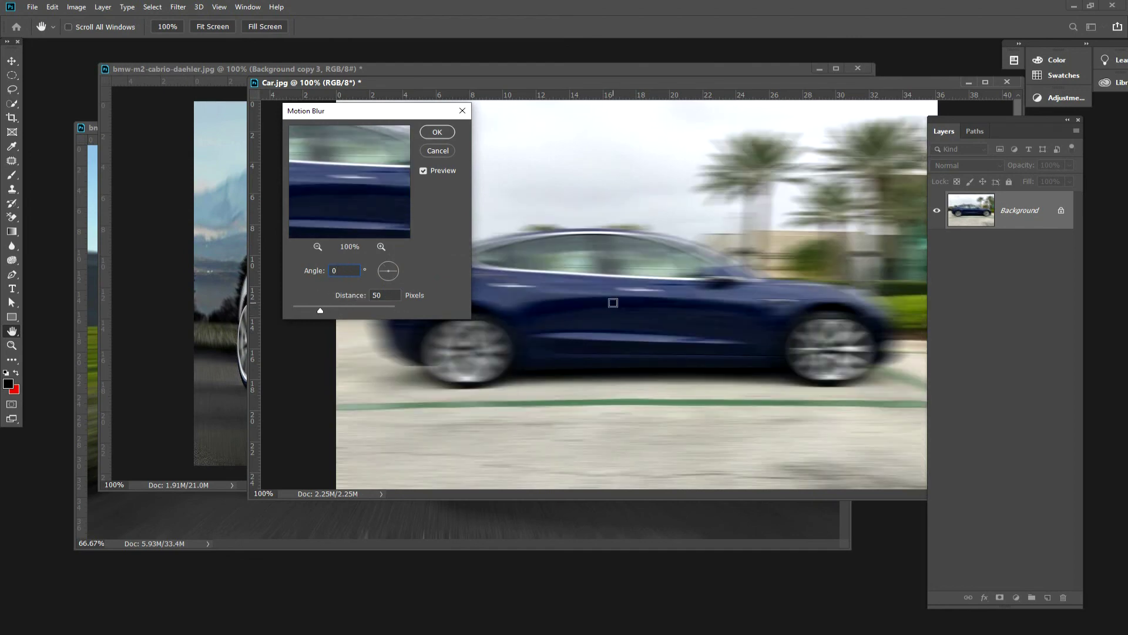
left_click(439, 150)
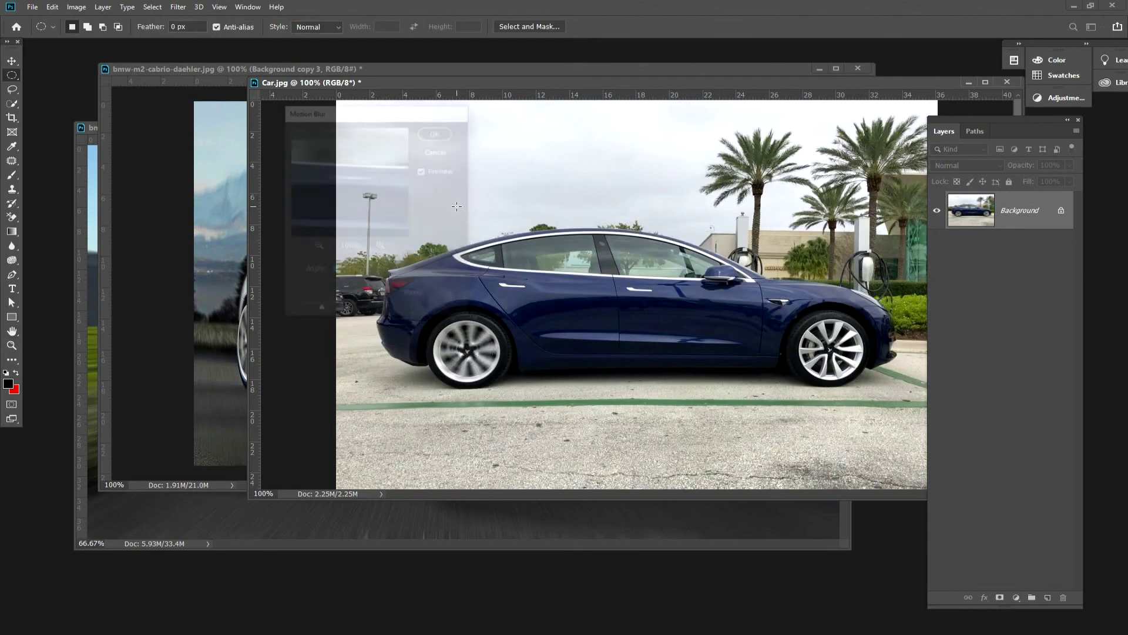
left_click(206, 69)
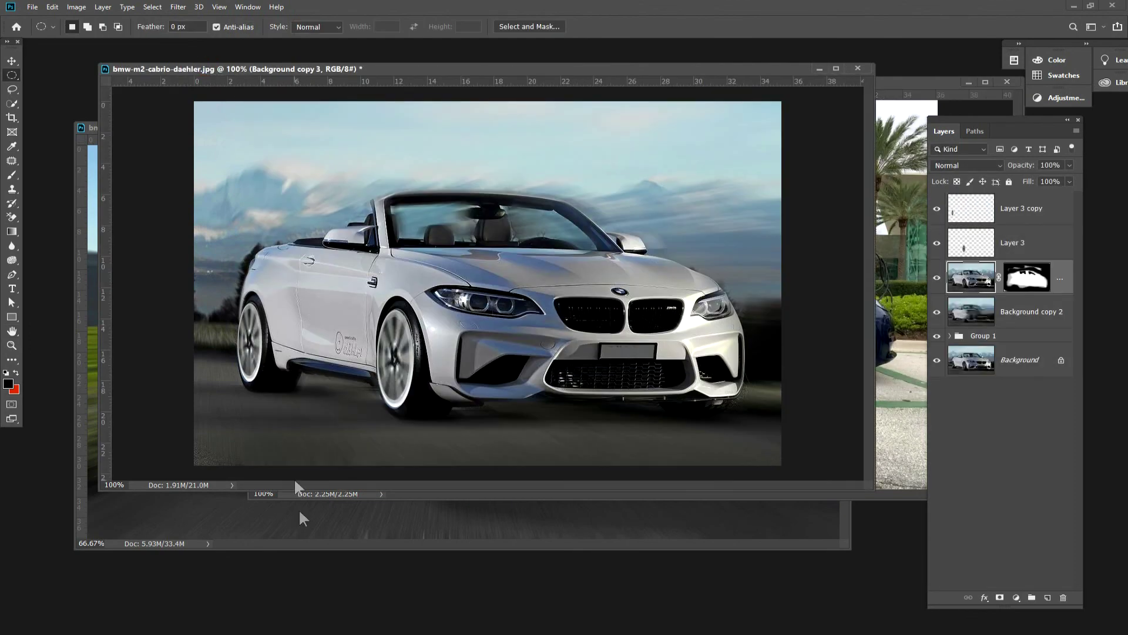
Bring the front-view cabrio-daehler BMW convertible composite to the front
left_click(353, 523)
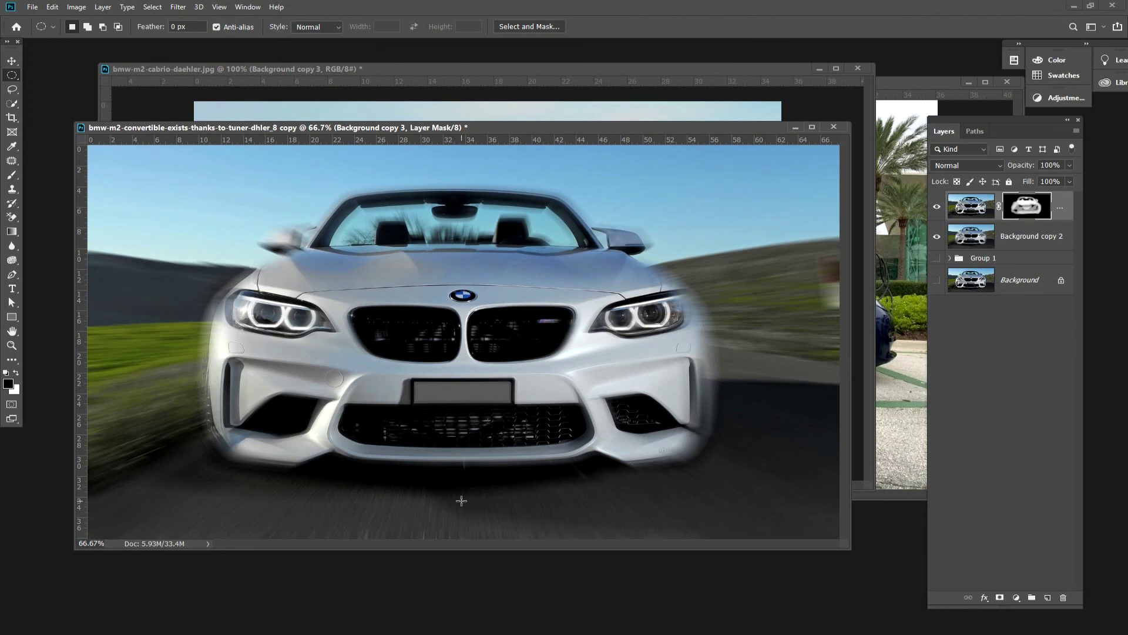